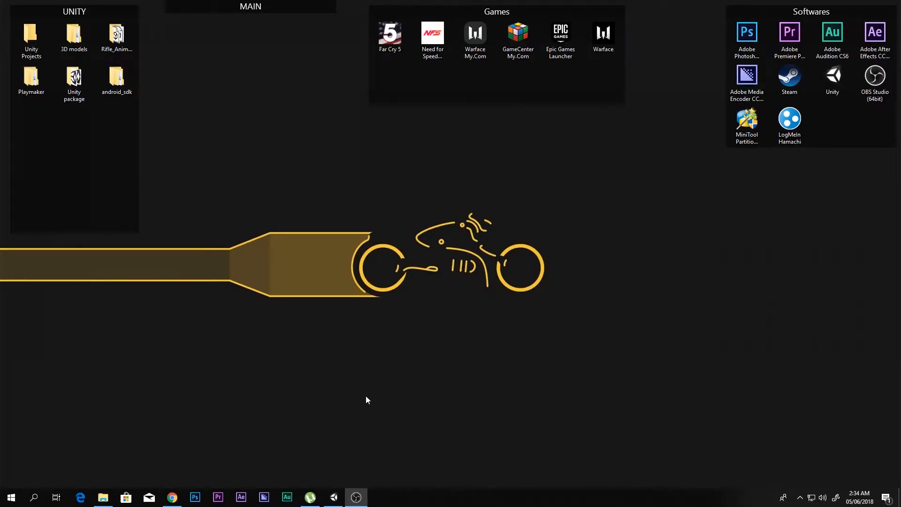
Switch to the Unity editor and playtest the running scene, walking the player around and punching near the NPC, and end play mode.
{"action": "left_click", "coordinate": [333, 498]}
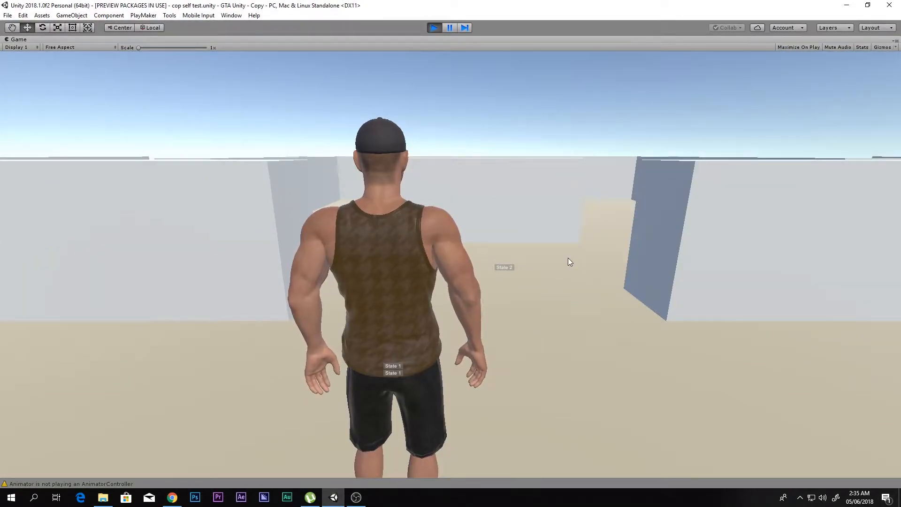
{"action": "left_click", "coordinate": [568, 258]}
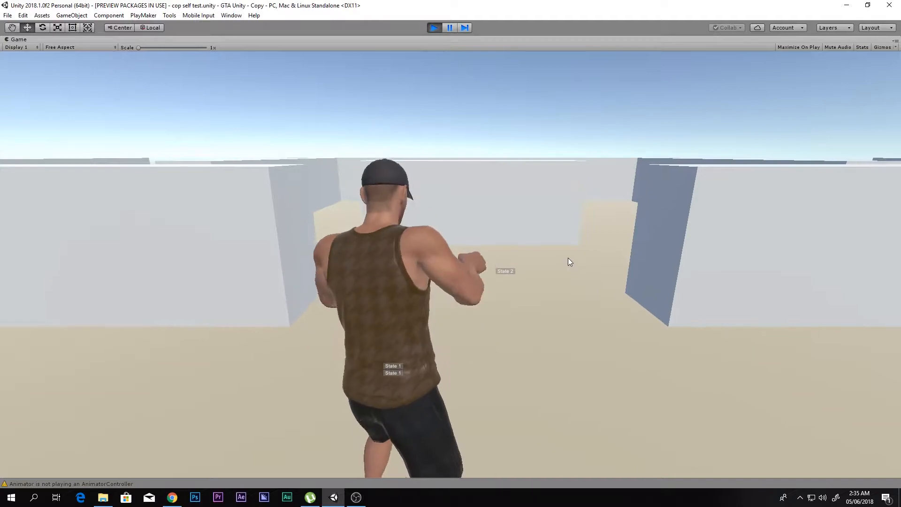
{"action": "key", "text": "w"}
{"action": "key", "text": "d"}
{"action": "key", "text": "a"}
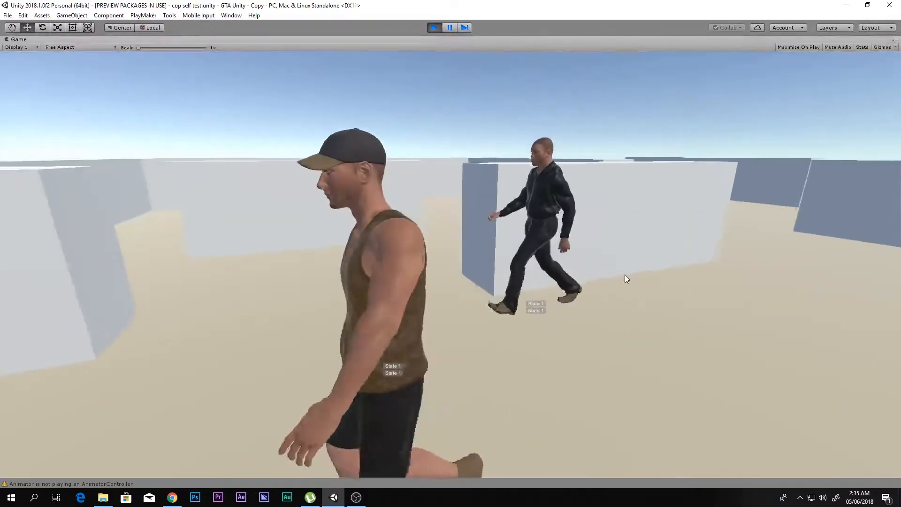
{"action": "key", "text": "s"}
{"action": "key", "text": "d"}
{"action": "key", "text": "w"}
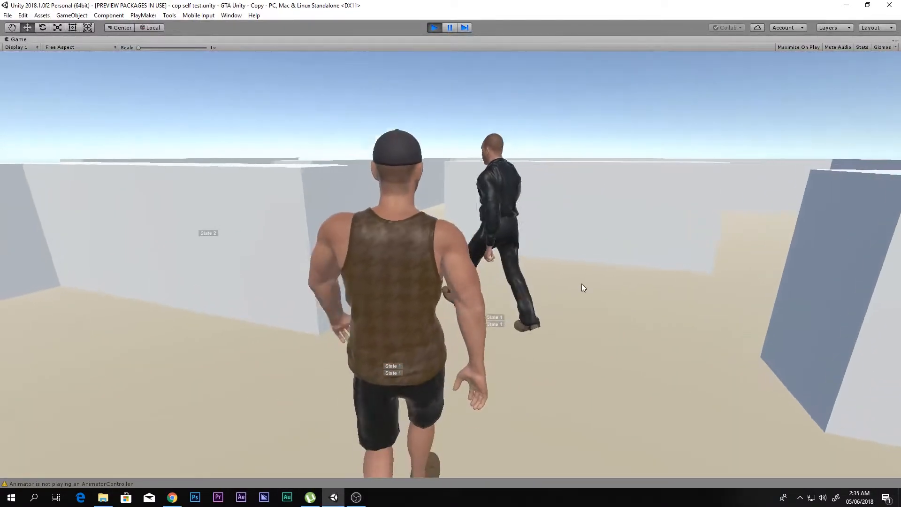
{"action": "left_click", "coordinate": [502, 313]}
{"action": "key", "text": "w"}
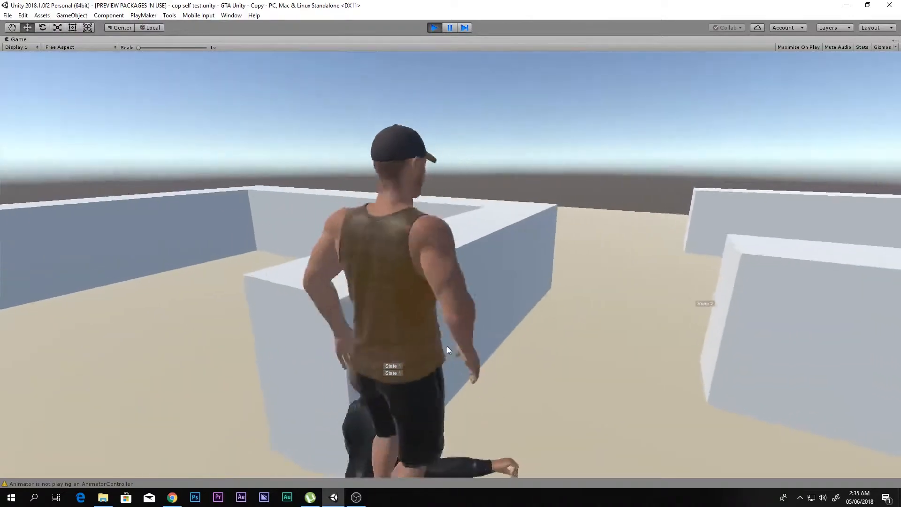
{"action": "key", "text": "a"}
{"action": "key", "text": "s"}
{"action": "key", "text": "w"}
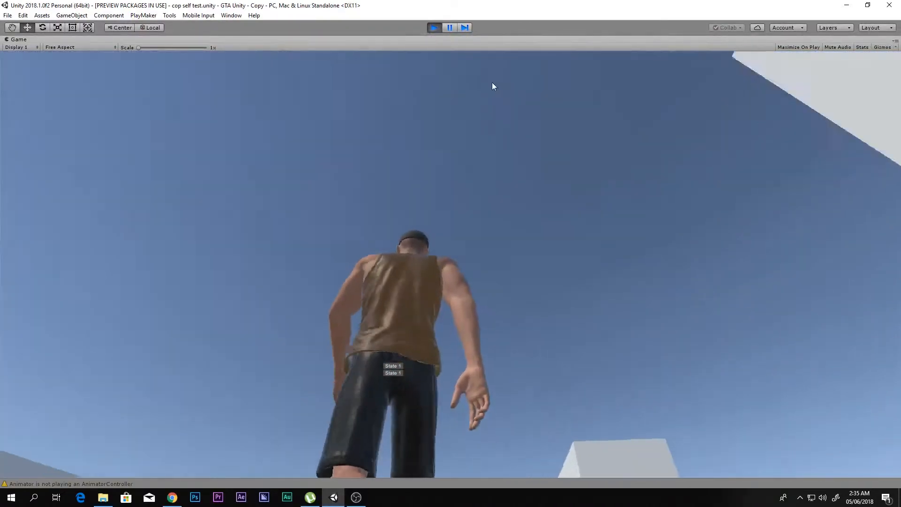
{"action": "left_click", "coordinate": [434, 27]}
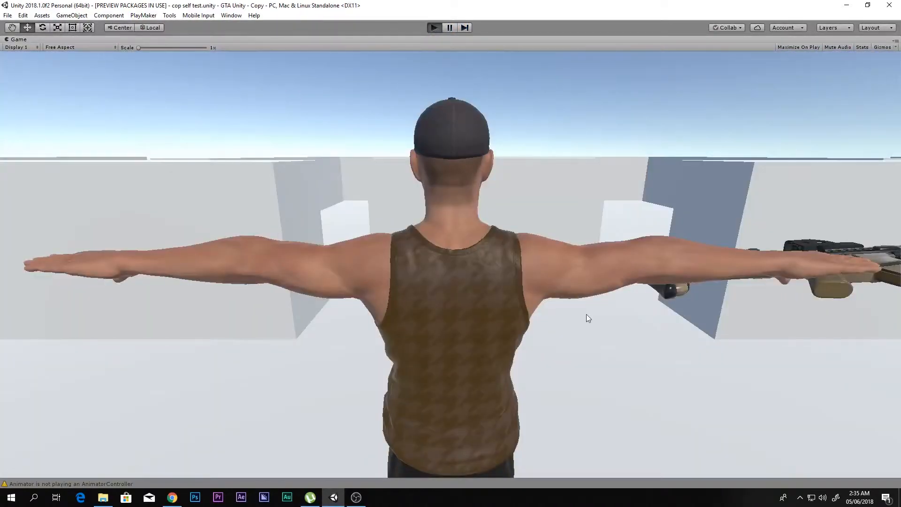
Run the scene again, walk up to the NPC, punch him and stop the playtest.
{"action": "key", "text": "ctrl+p"}
{"action": "key", "text": "w"}
{"action": "left_click", "coordinate": [541, 308]}
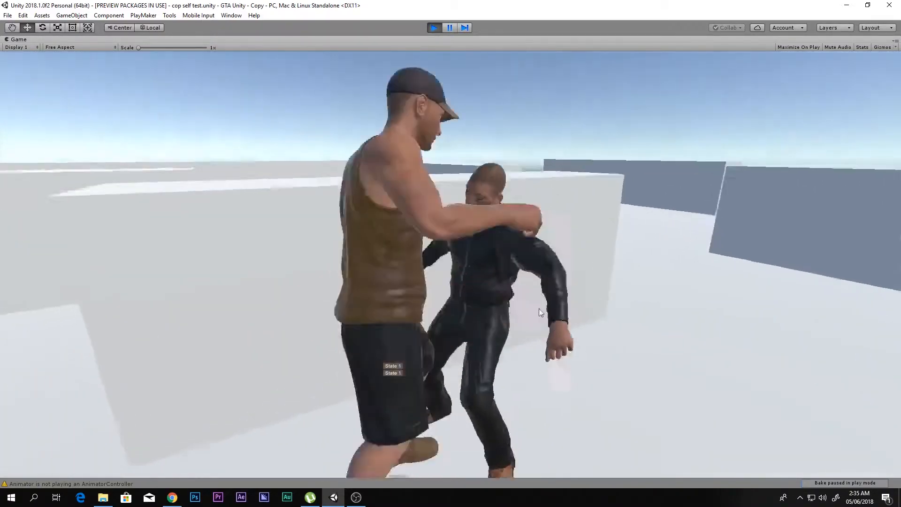
{"action": "key", "text": "s"}
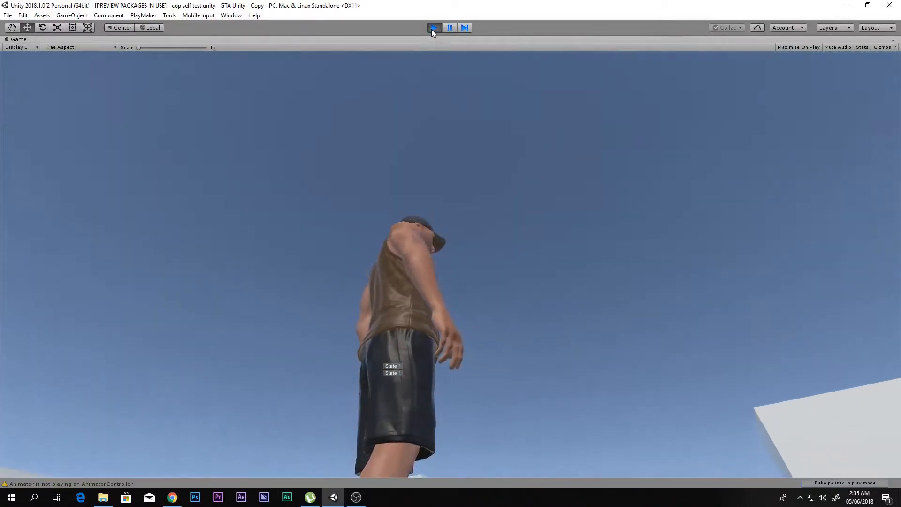
{"action": "left_click", "coordinate": [434, 28]}
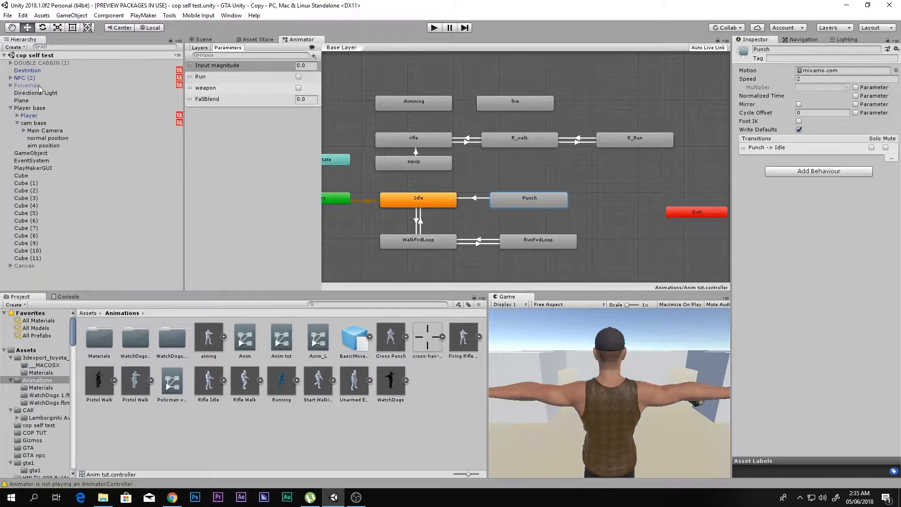
Show the scene view and activate the Poiceman object.
{"action": "left_click", "coordinate": [214, 39]}
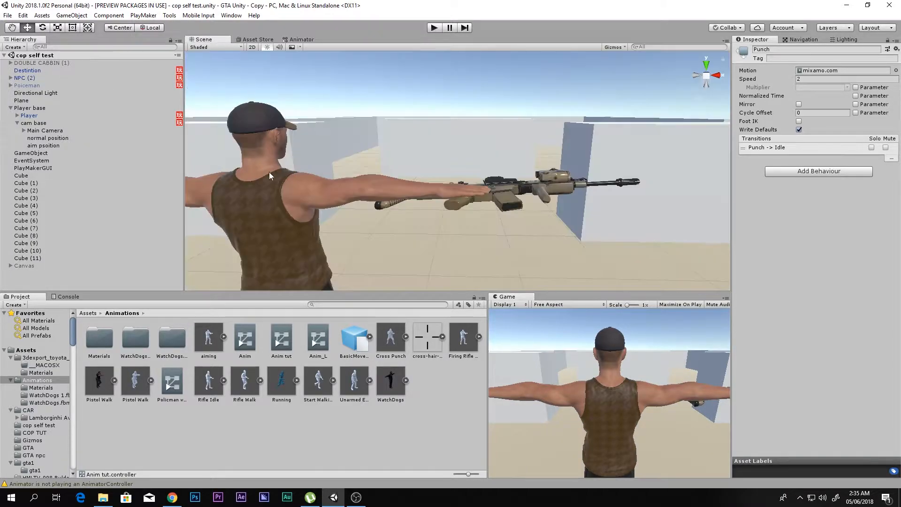
{"action": "left_click_drag", "start_coordinate": [326, 173], "coordinate": [500, 151], "text": "alt"}
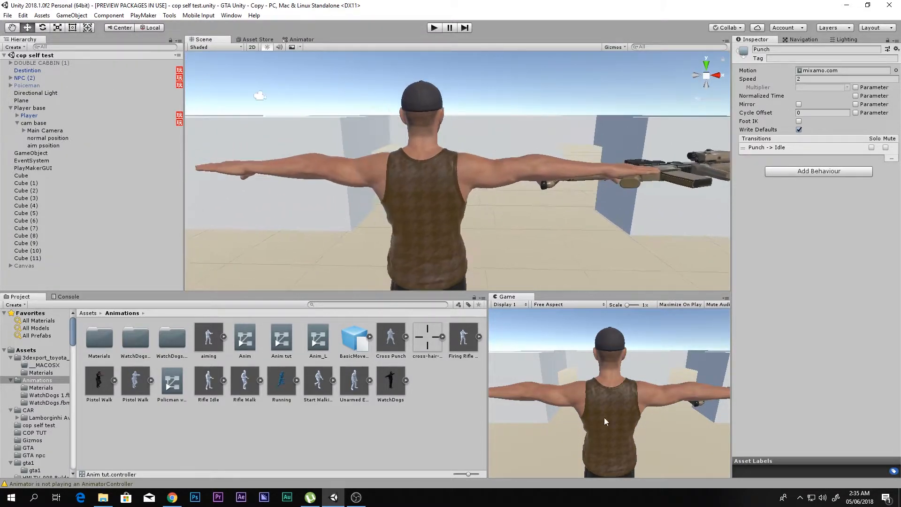
{"action": "left_click", "coordinate": [434, 28]}
{"action": "left_click", "coordinate": [26, 85]}
{"action": "left_click", "coordinate": [755, 50]}
{"action": "right_click_drag", "start_coordinate": [462, 147], "coordinate": [718, 92]}
{"action": "right_click_drag", "start_coordinate": [516, 183], "coordinate": [525, 158]}
{"action": "scroll", "coordinate": [440, 180], "scroll_direction": "up", "scroll_amount": 5}
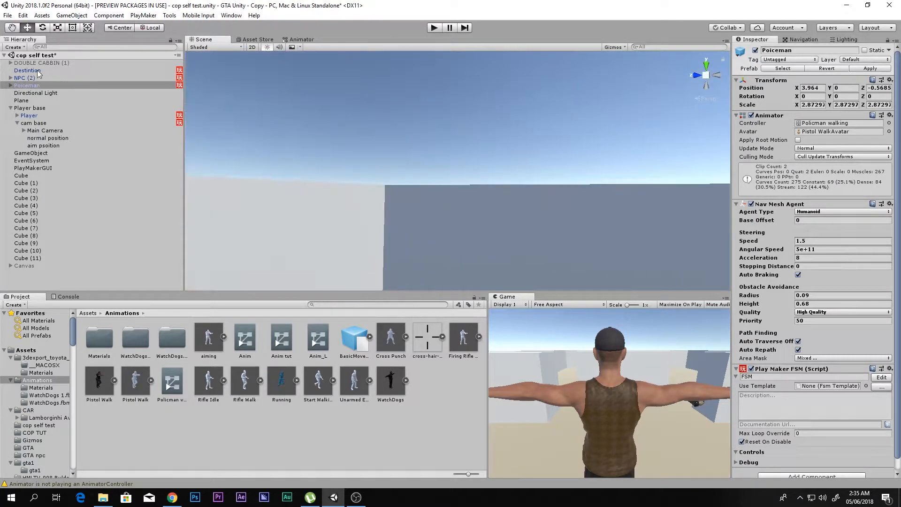
Activate the DOUBLE CABBIN (1) vehicle and move it along the Z axis to about -8.08.
{"action": "left_click", "coordinate": [38, 64]}
{"action": "left_click", "coordinate": [755, 50]}
{"action": "key", "text": "f"}
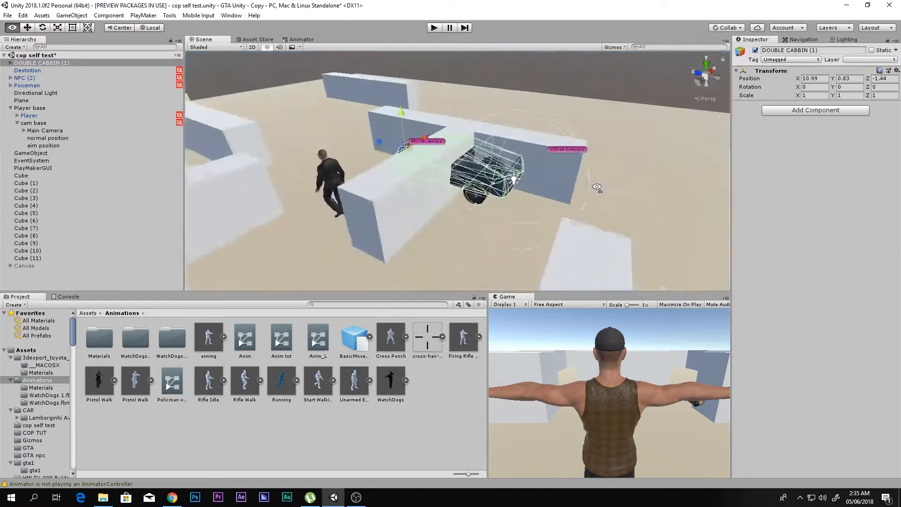
{"action": "left_click_drag", "start_coordinate": [378, 142], "coordinate": [521, 187]}
{"action": "scroll", "coordinate": [528, 189], "scroll_direction": "down", "scroll_amount": 10}
{"action": "right_click_drag", "start_coordinate": [578, 195], "coordinate": [583, 213]}
{"action": "scroll", "coordinate": [577, 196], "scroll_direction": "up", "scroll_amount": 10}
{"action": "scroll", "coordinate": [519, 217], "scroll_direction": "down", "scroll_amount": 4}
{"action": "key", "text": "a"}
{"action": "key", "text": "w"}
{"action": "scroll", "coordinate": [585, 214], "scroll_direction": "up", "scroll_amount": 3}
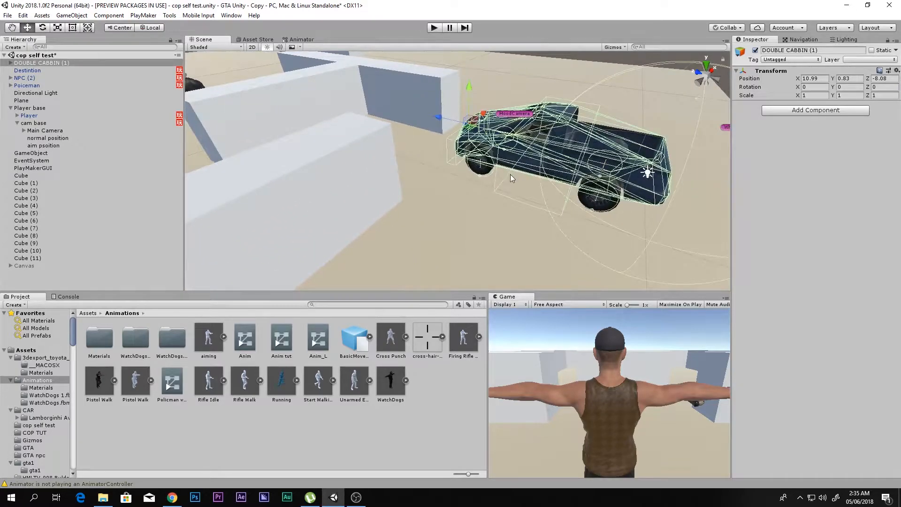
Activate the Canvas, inspect the minimap in the maximized game view, and deactivate the Canvas again.
{"action": "right_click_drag", "start_coordinate": [507, 182], "coordinate": [255, 108]}
{"action": "key", "text": "w"}
{"action": "left_click", "coordinate": [31, 267]}
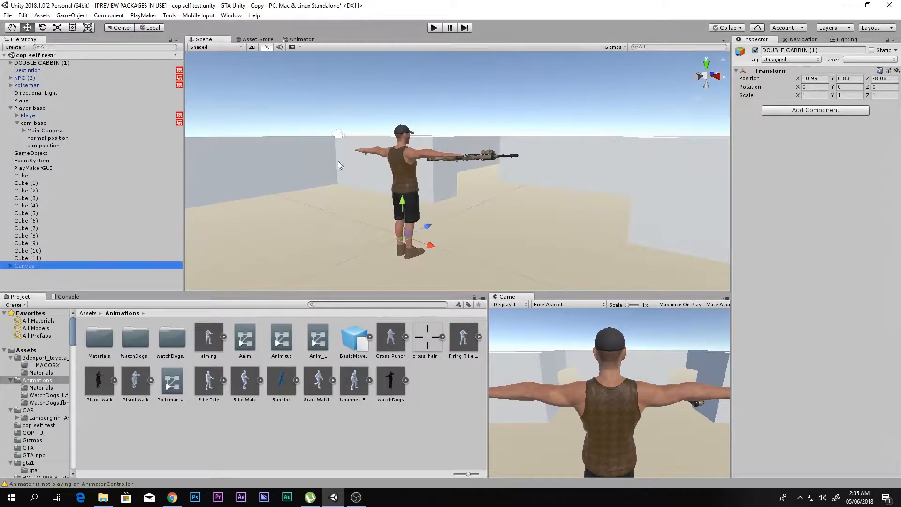
{"action": "left_click", "coordinate": [755, 50]}
{"action": "key", "text": "shift+space"}
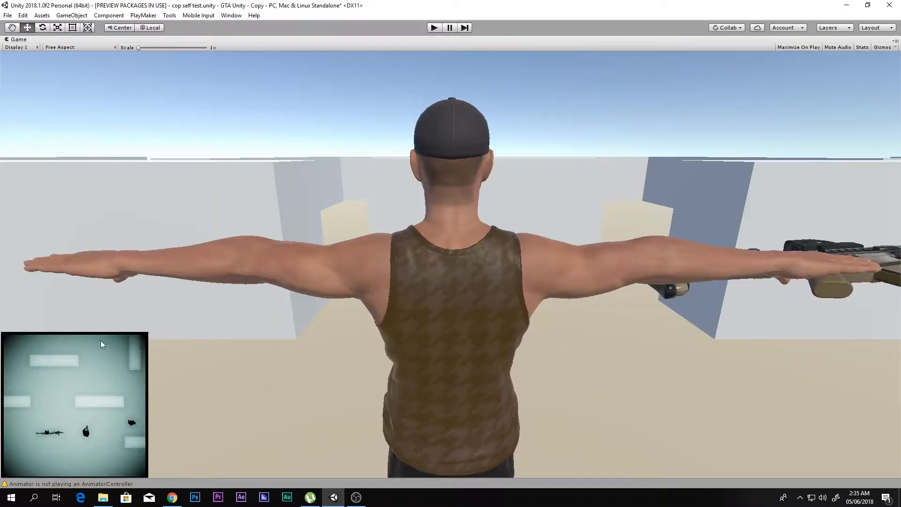
{"action": "key", "text": "shift+space"}
{"action": "left_click", "coordinate": [755, 51]}
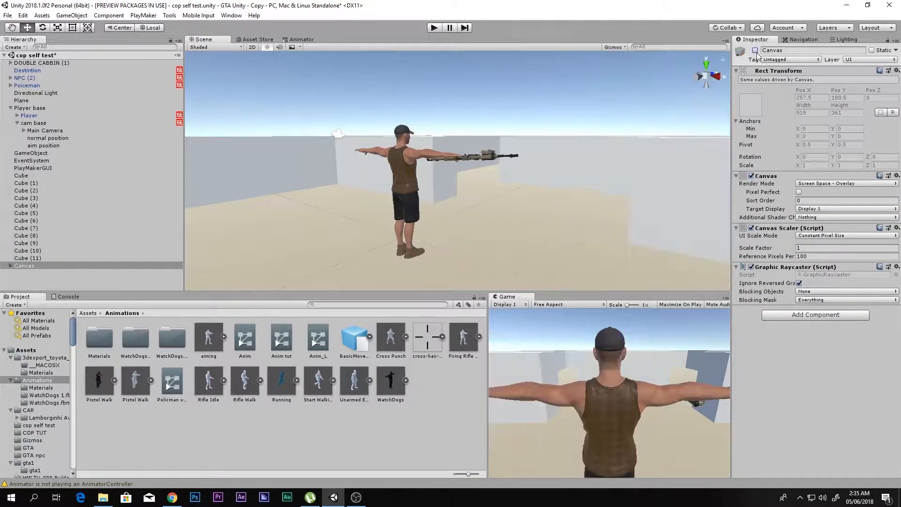
{"action": "scroll", "coordinate": [459, 190], "scroll_direction": "up", "scroll_amount": 3}
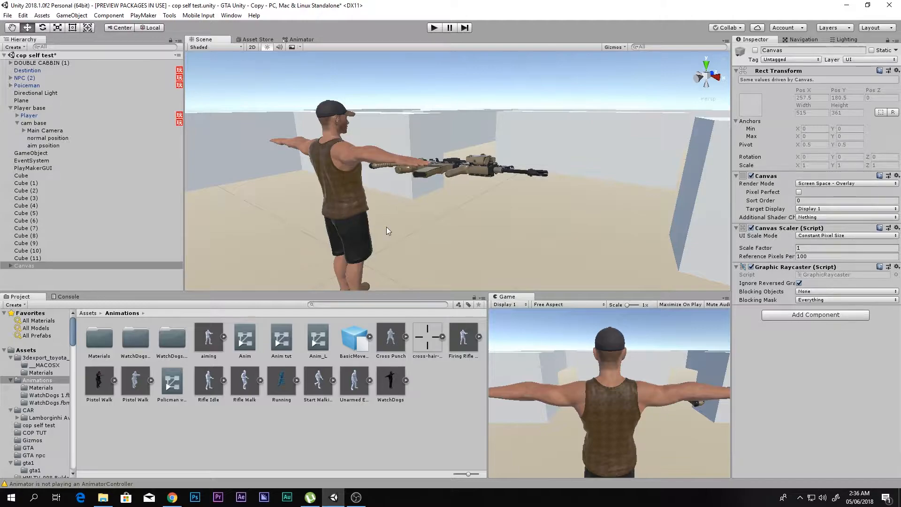
Open the GTA COP tutotrial scene from the Assets folder, saving the changes to the current scene.
{"action": "left_click", "coordinate": [440, 396]}
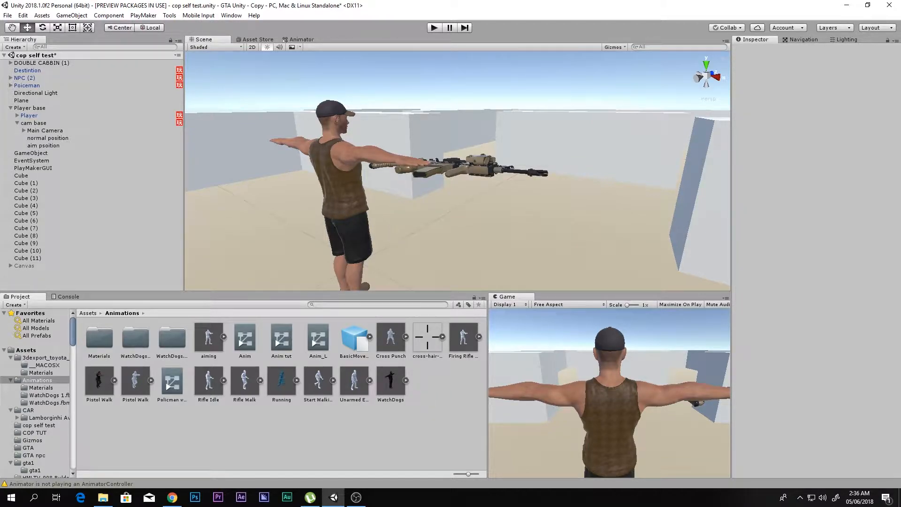
{"action": "left_click", "coordinate": [45, 352]}
{"action": "scroll", "coordinate": [399, 425], "scroll_direction": "down", "scroll_amount": 3}
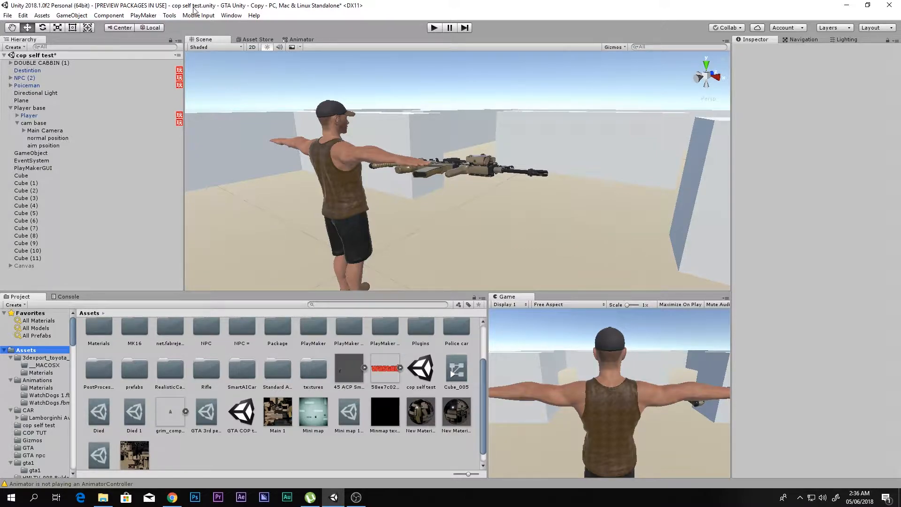
{"action": "double_click", "coordinate": [253, 413]}
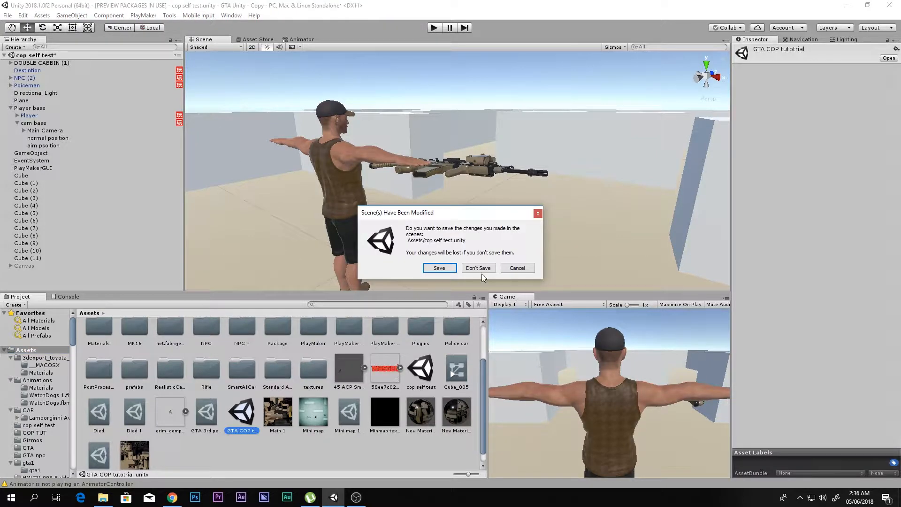
{"action": "left_click", "coordinate": [447, 267]}
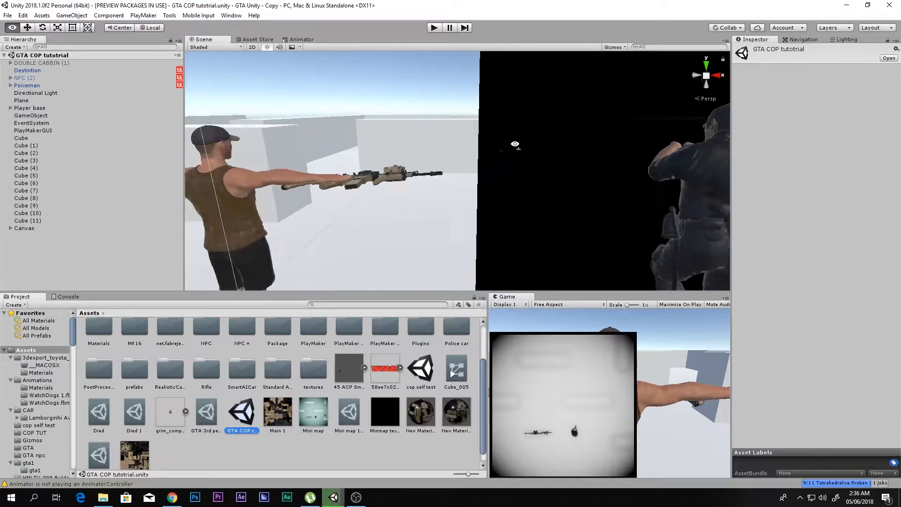
Deactivate the Canvas and the Poiceman object in the scene.
{"action": "left_click", "coordinate": [34, 229]}
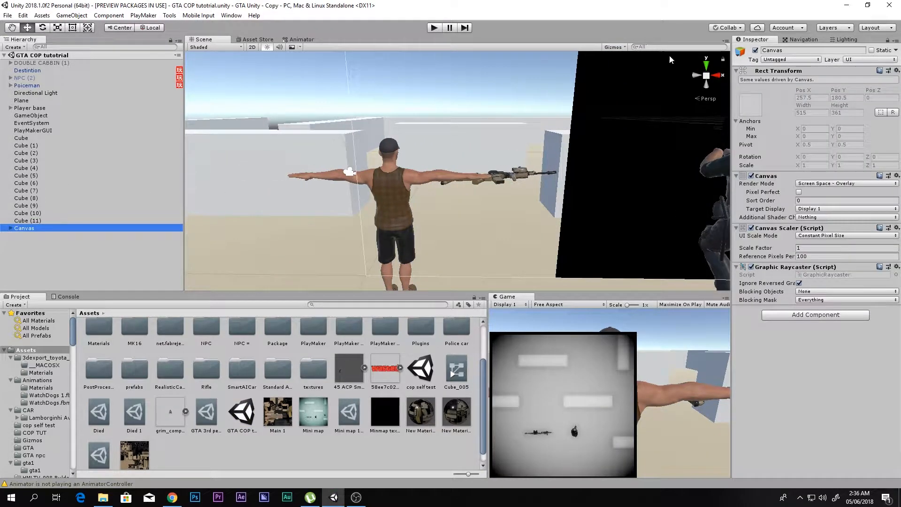
{"action": "left_click", "coordinate": [754, 51]}
{"action": "left_click", "coordinate": [58, 85]}
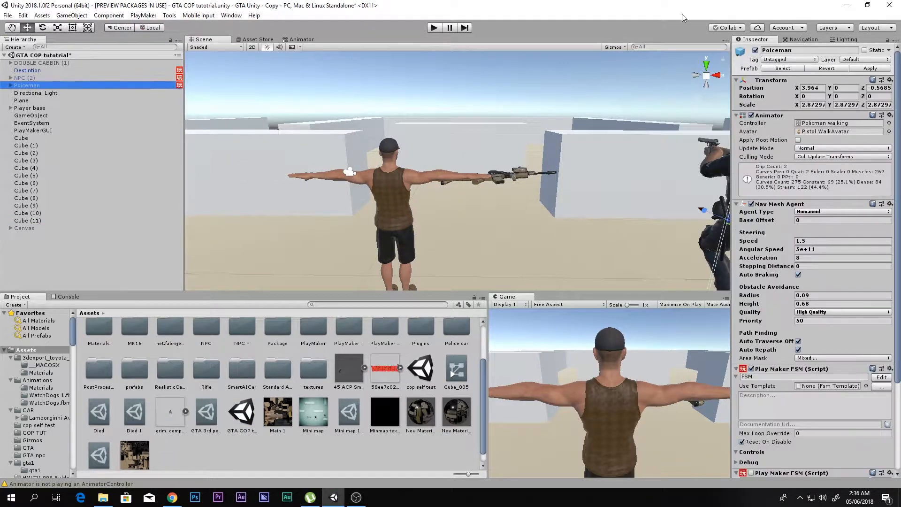
{"action": "left_click", "coordinate": [755, 50]}
{"action": "right_click_drag", "start_coordinate": [507, 136], "coordinate": [636, 131]}
{"action": "key", "text": "s"}
Activate the NPC (2) object.
{"action": "left_click", "coordinate": [43, 71]}
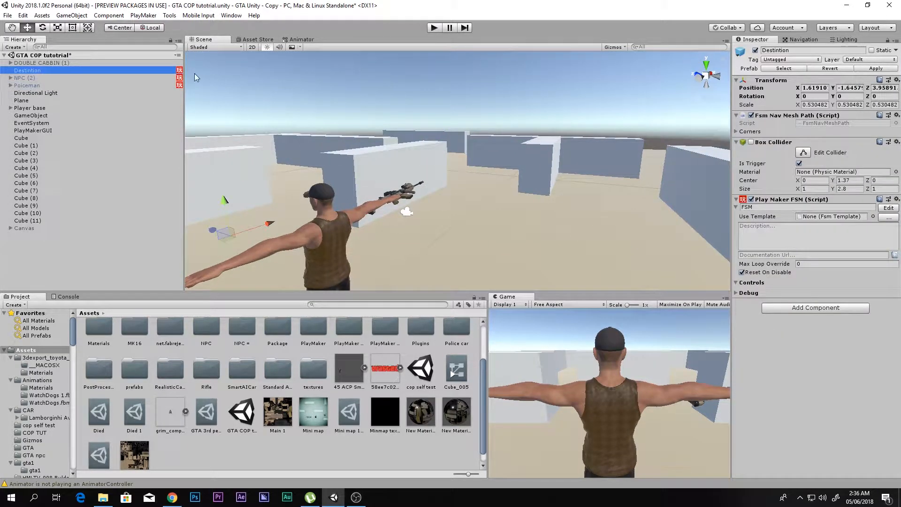
{"action": "key", "text": "Down"}
{"action": "left_click", "coordinate": [756, 50]}
{"action": "key", "text": "a"}
{"action": "right_click_drag", "start_coordinate": [530, 158], "coordinate": [389, 212]}
{"action": "key", "text": "w"}
{"action": "key", "text": "s"}
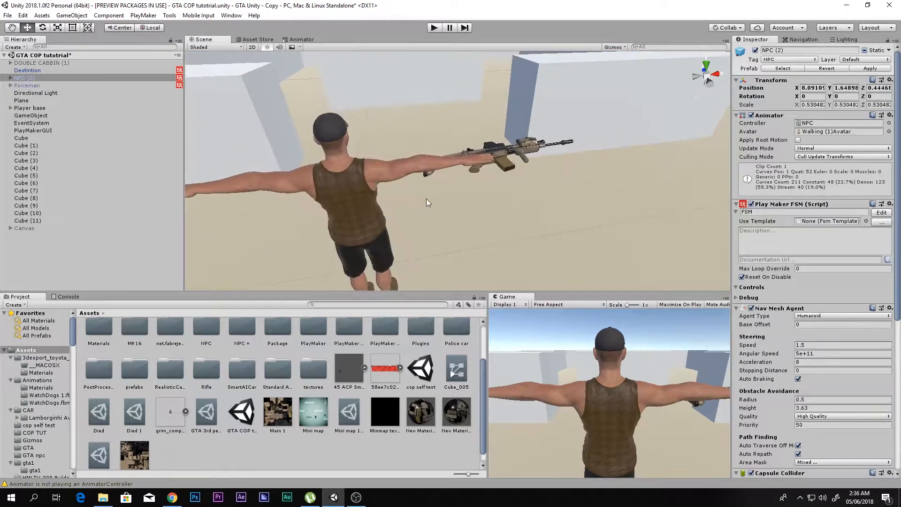
Select the Player character in the scene and bring the whole figure into view.
{"action": "left_click", "coordinate": [371, 199]}
{"action": "scroll", "coordinate": [370, 200], "scroll_direction": "down", "scroll_amount": 5}
{"action": "key", "text": "w"}
{"action": "right_click_drag", "start_coordinate": [370, 200], "coordinate": [346, 219]}
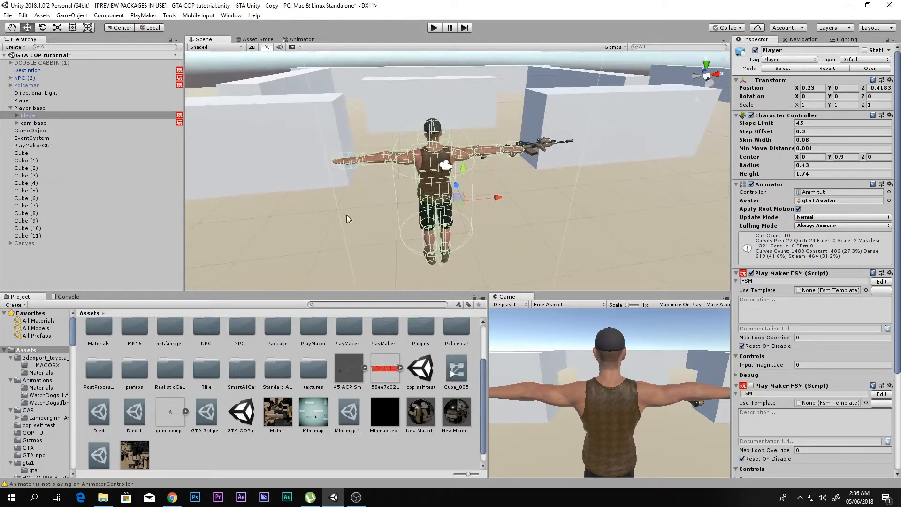
Switch to the Mixamo page in Chrome and search the animations for "cross pucnh".
{"action": "left_click", "coordinate": [172, 497]}
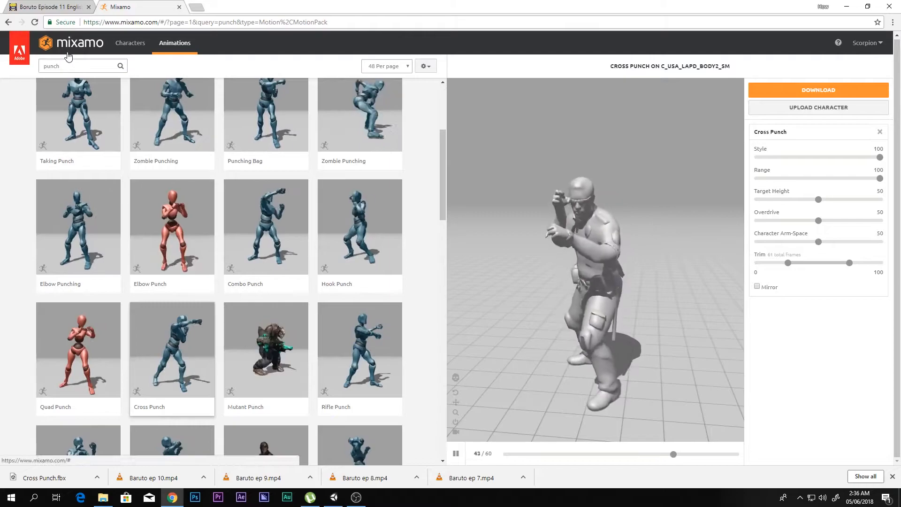
{"action": "double_click", "coordinate": [79, 70]}
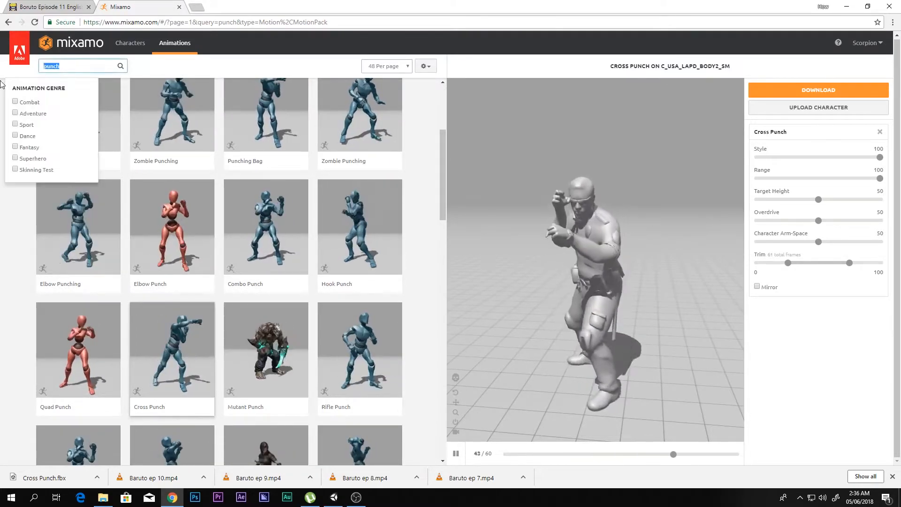
{"action": "type", "text": "cross pucnh"}
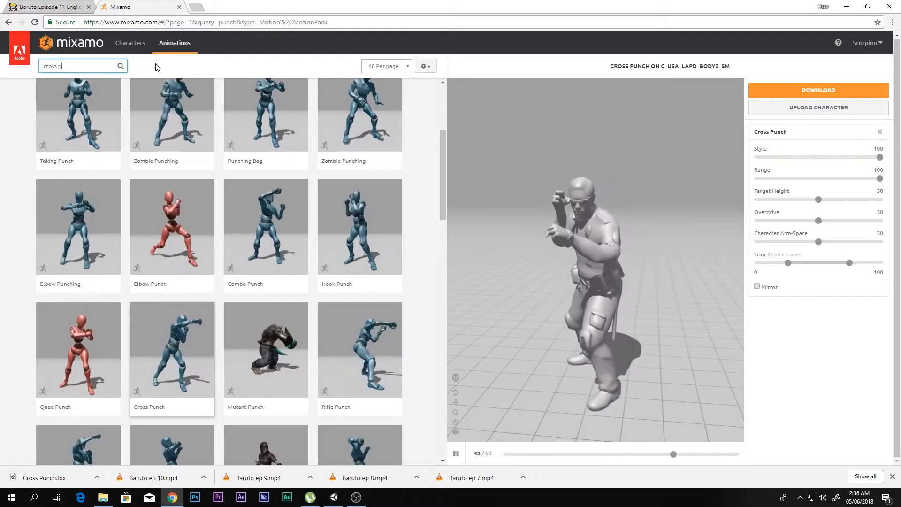
{"action": "key", "text": "Return"}
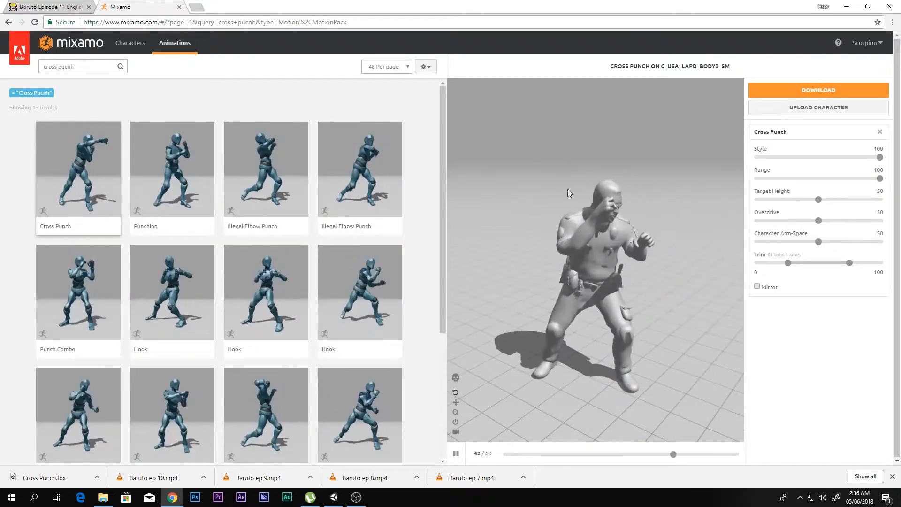
Apply the first Cross Punch animation to the character, preview it from another angle, and open the character upload dialog.
{"action": "left_click", "coordinate": [78, 188]}
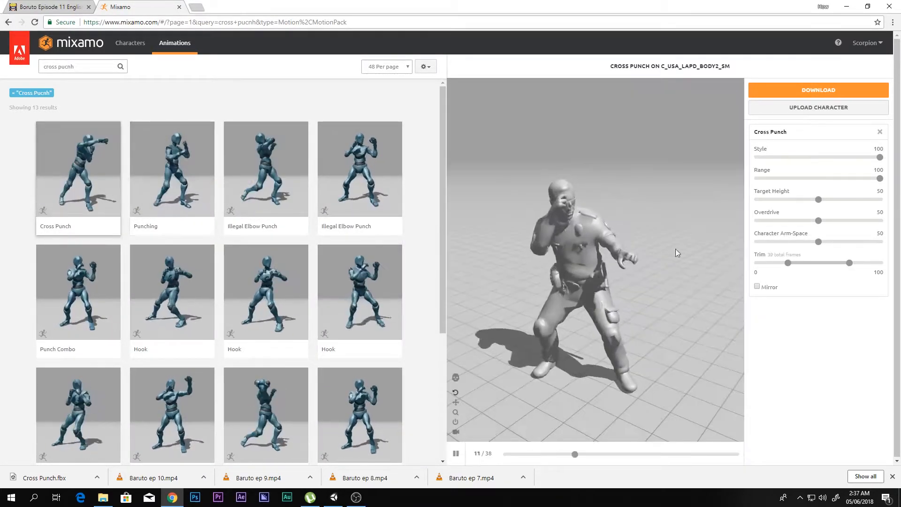
{"action": "left_click_drag", "start_coordinate": [581, 258], "coordinate": [592, 210]}
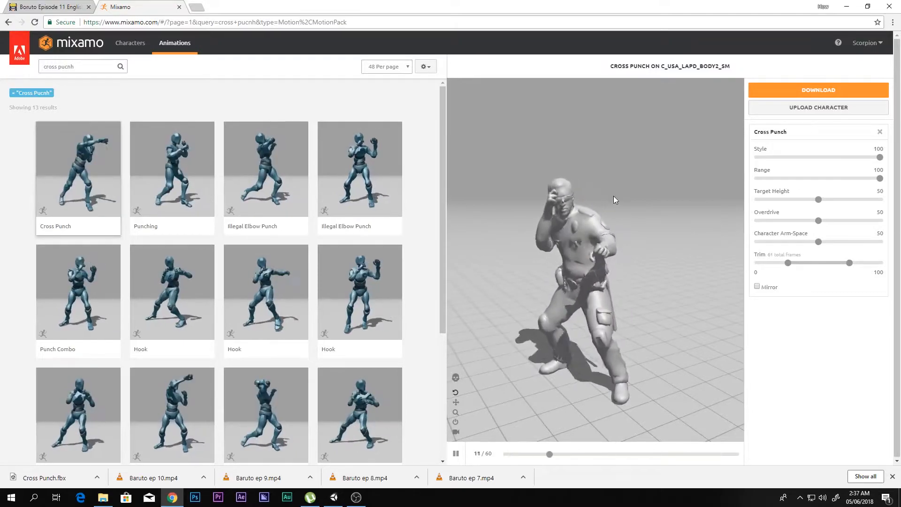
{"action": "left_click", "coordinate": [799, 108]}
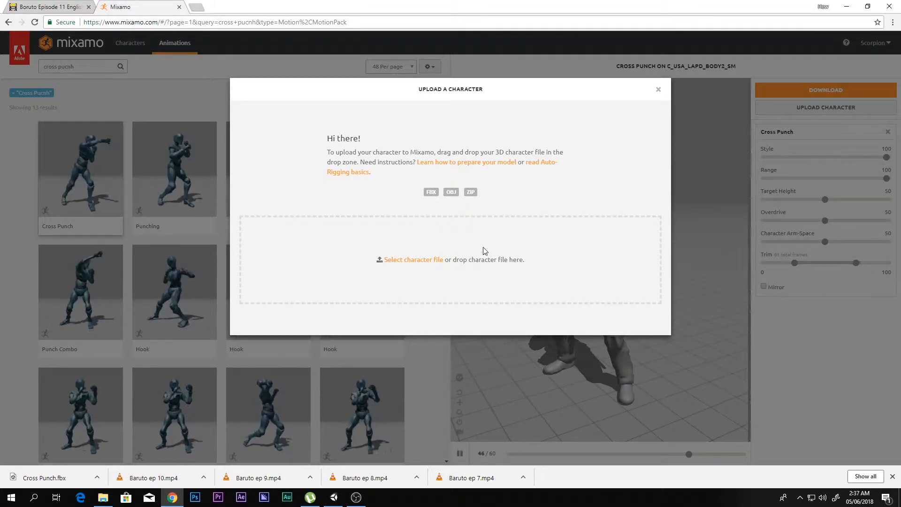
Close the character upload dialog and pause the Cross Punch preview.
{"action": "left_click", "coordinate": [658, 90]}
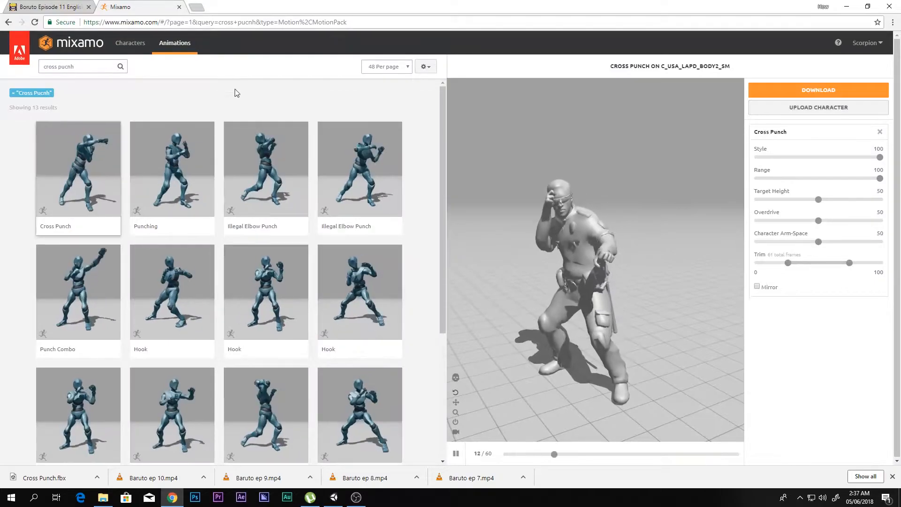
{"action": "left_click", "coordinate": [456, 453]}
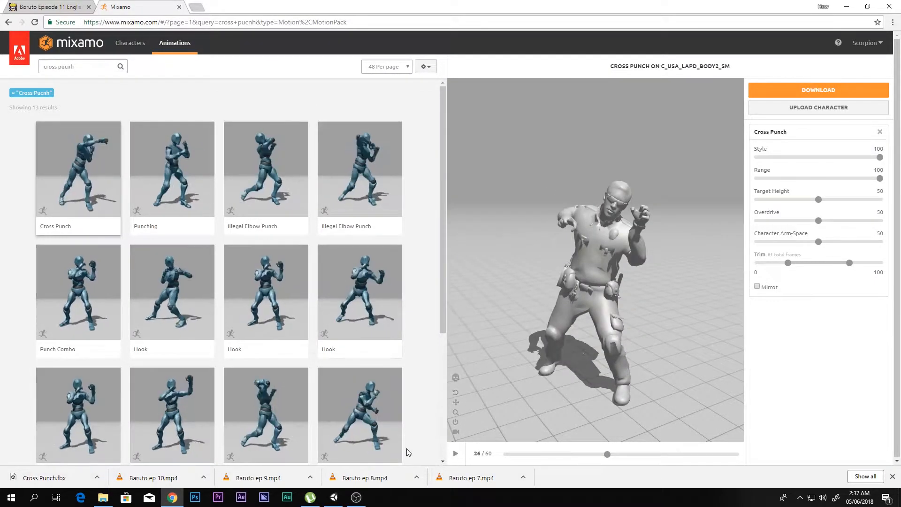
Save the Boruto Episode 11 video from the other page as "Baruto ep 11" in the Baruto folder, and return to Mixamo.
{"action": "left_click", "coordinate": [14, 4]}
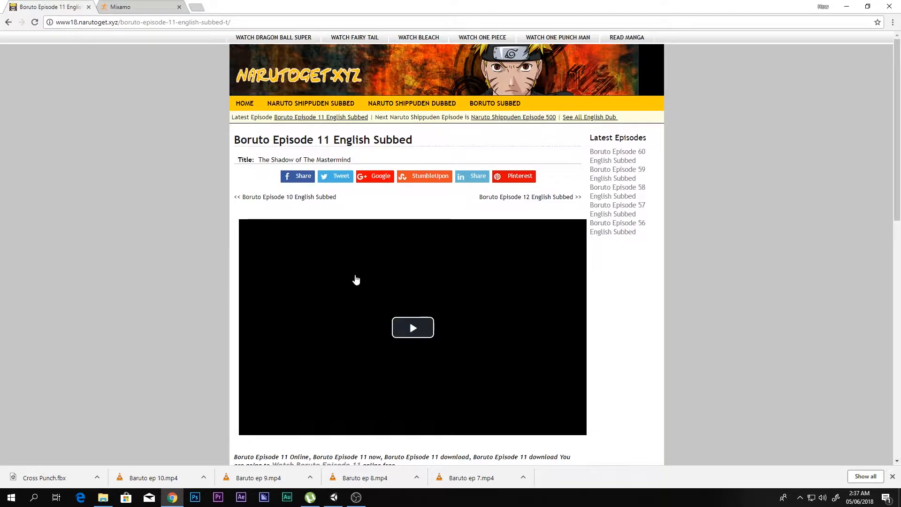
{"action": "right_click", "coordinate": [359, 288]}
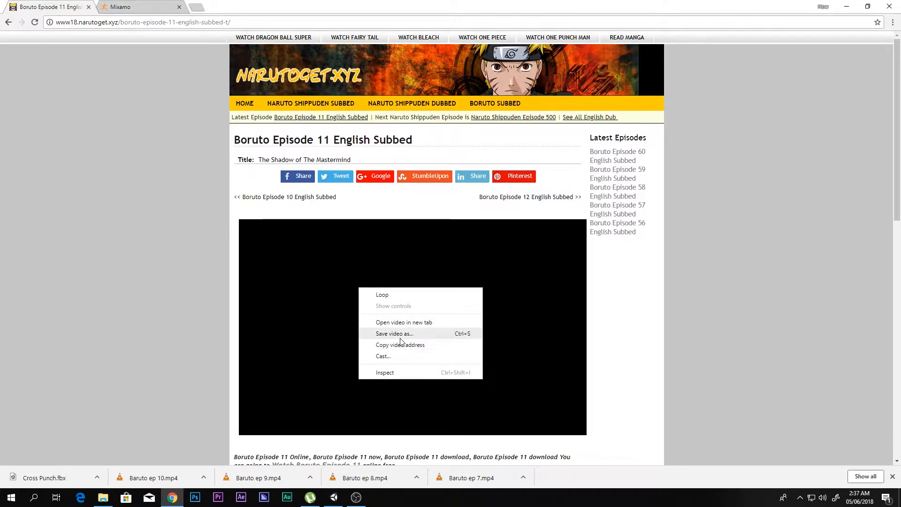
{"action": "left_click", "coordinate": [398, 335]}
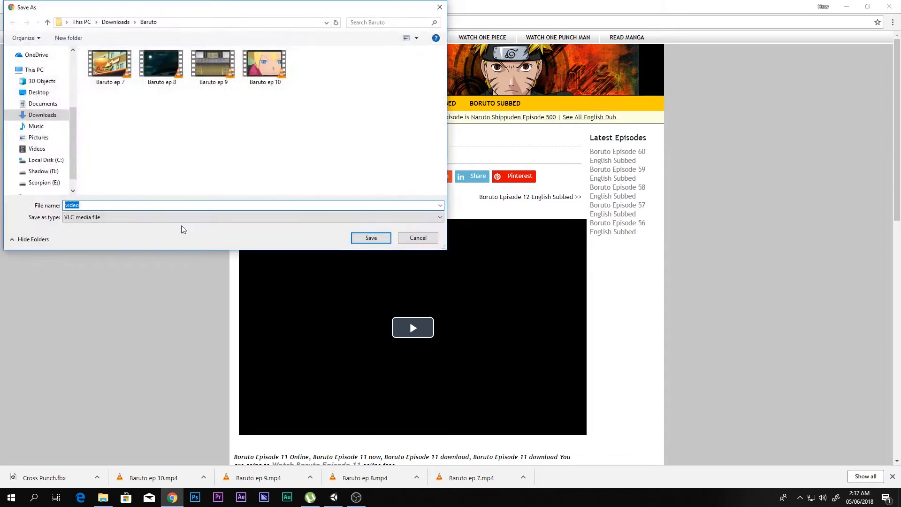
{"action": "type", "text": "Baruto ep "}
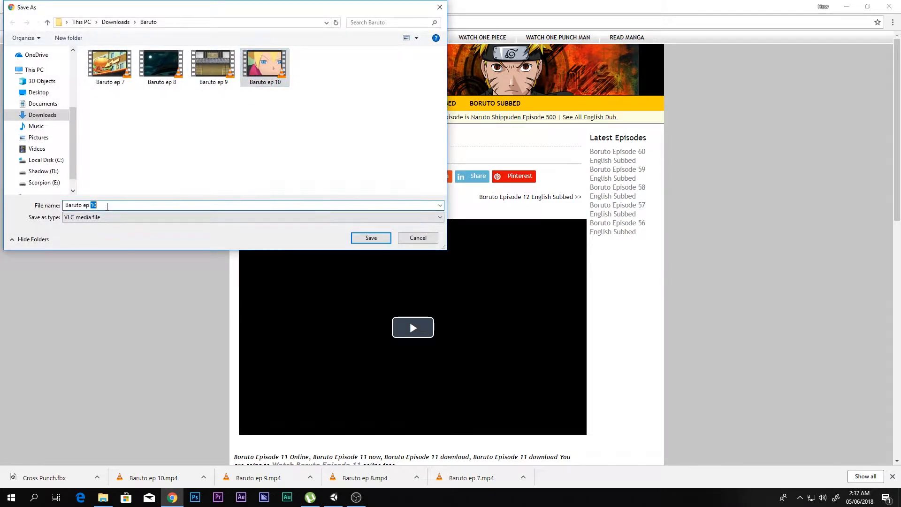
{"action": "type", "text": "11"}
{"action": "left_click", "coordinate": [370, 238]}
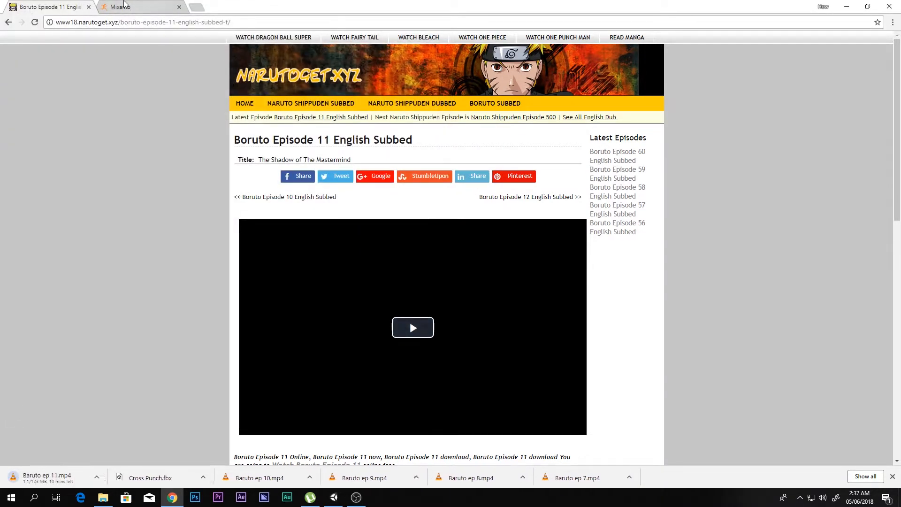
{"action": "left_click", "coordinate": [125, 6]}
Switch to Unity, open the Animations folder in Assets, and play the Cross Punch animation's preview.
{"action": "key", "text": "alt+Tab"}
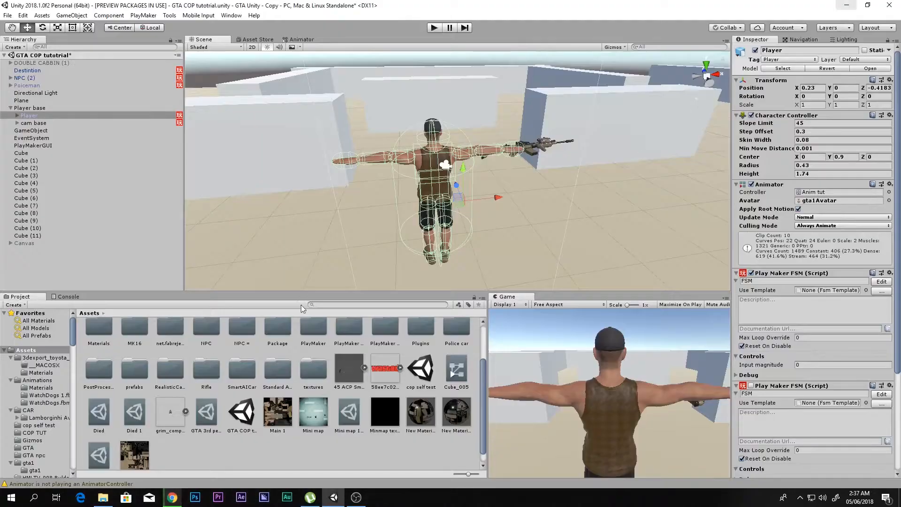
{"action": "scroll", "coordinate": [282, 385], "scroll_direction": "up", "scroll_amount": 3}
{"action": "double_click", "coordinate": [127, 341]}
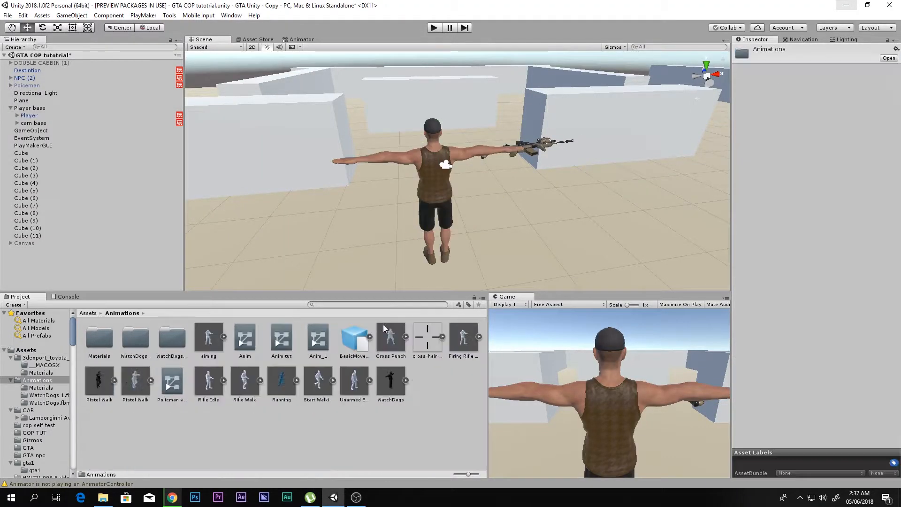
{"action": "left_click", "coordinate": [391, 338]}
{"action": "left_click", "coordinate": [742, 330]}
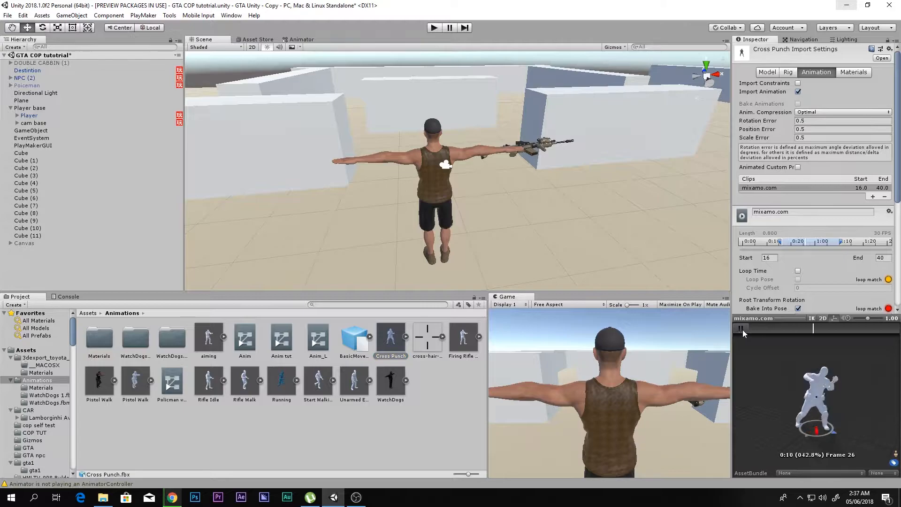
Extend the mixamo.com clip of Cross Punch to frames 0–60 and examine the punch preview from above.
{"action": "left_click_drag", "start_coordinate": [782, 241], "coordinate": [596, 238]}
{"action": "left_click_drag", "start_coordinate": [840, 242], "coordinate": [895, 247]}
{"action": "left_click", "coordinate": [742, 328]}
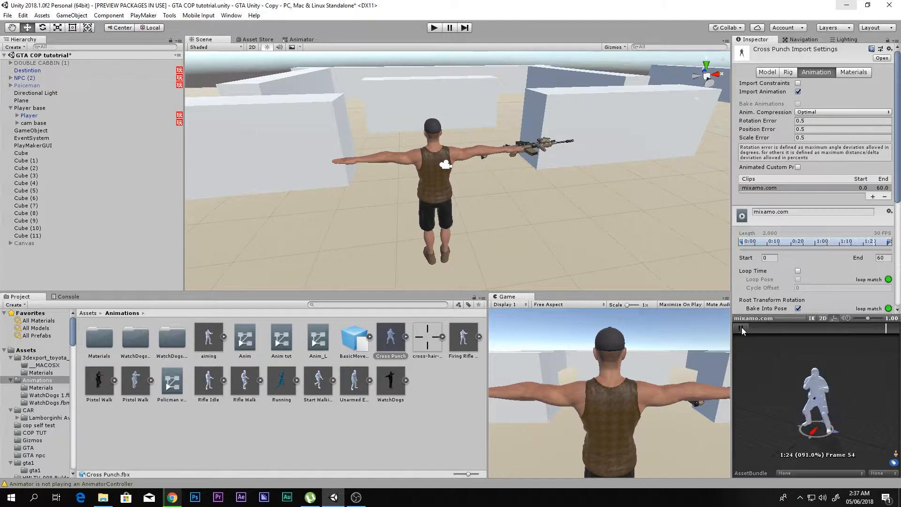
{"action": "left_click", "coordinate": [741, 328]}
{"action": "scroll", "coordinate": [815, 211], "scroll_direction": "down", "scroll_amount": 3}
{"action": "left_click", "coordinate": [816, 268]}
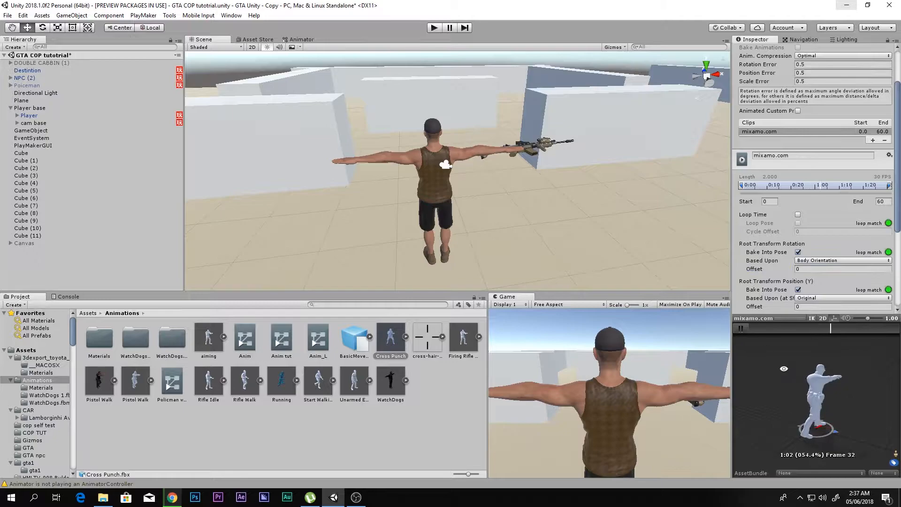
{"action": "right_click_drag", "start_coordinate": [842, 382], "coordinate": [830, 415]}
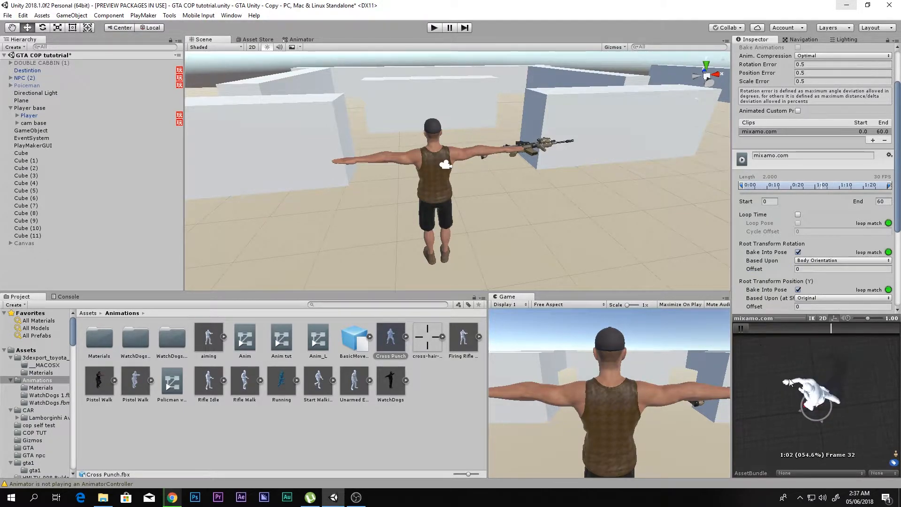
{"action": "scroll", "coordinate": [816, 73], "scroll_direction": "up", "scroll_amount": 3}
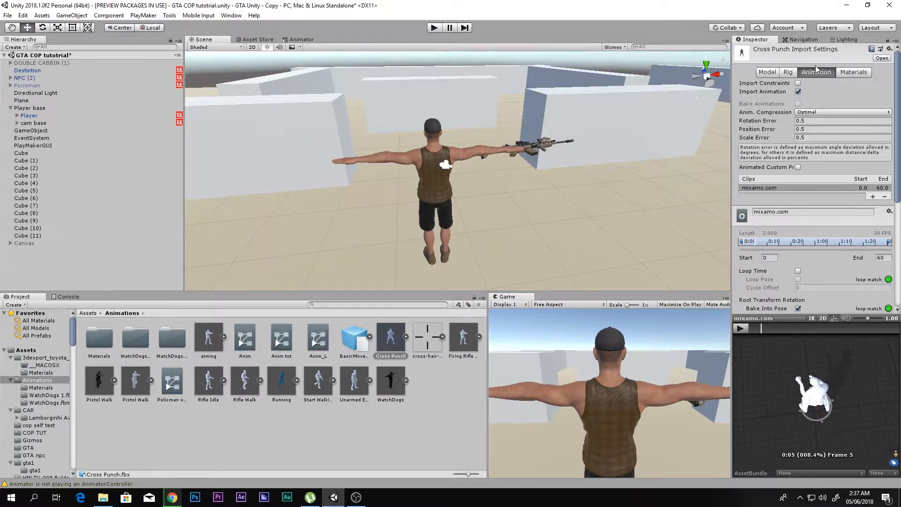
Set the Cross Punch rig's animation type to Humanoid and apply the setting.
{"action": "left_click", "coordinate": [789, 72]}
{"action": "left_click", "coordinate": [845, 82]}
{"action": "left_click", "coordinate": [835, 125]}
{"action": "left_click", "coordinate": [888, 140]}
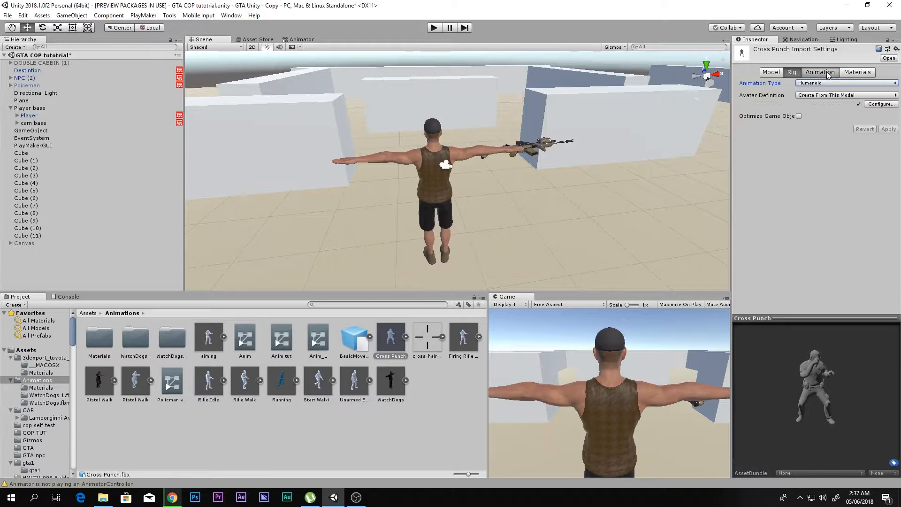
Set the Cross Punch clip's Root Transform Rotation offset to -58.74 while checking the punch direction from above.
{"action": "left_click", "coordinate": [822, 73]}
{"action": "scroll", "coordinate": [812, 206], "scroll_direction": "down", "scroll_amount": 3}
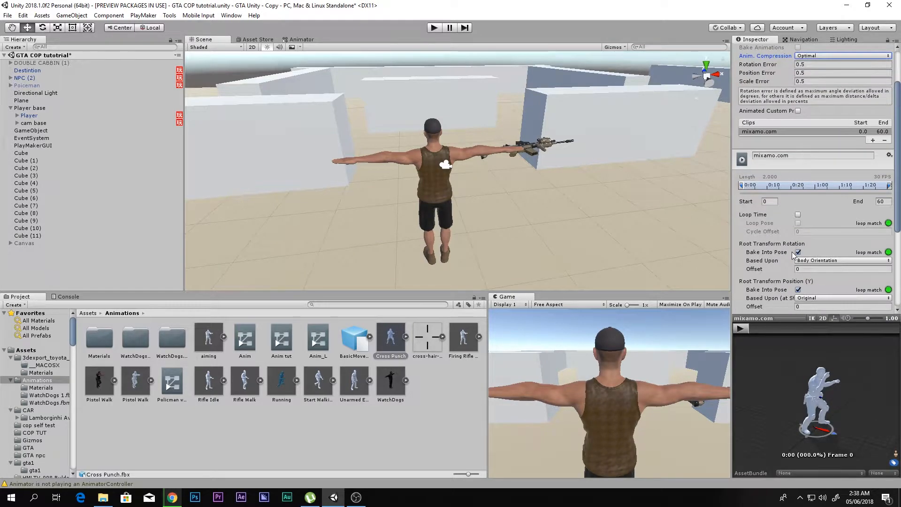
{"action": "scroll", "coordinate": [797, 244], "scroll_direction": "down", "scroll_amount": 1}
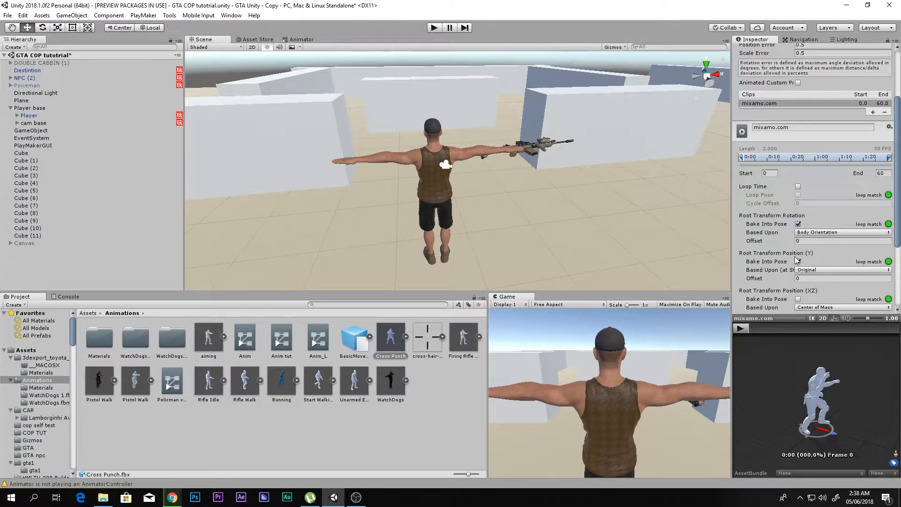
{"action": "scroll", "coordinate": [777, 253], "scroll_direction": "down", "scroll_amount": 1}
{"action": "left_click_drag", "start_coordinate": [812, 379], "coordinate": [853, 419]}
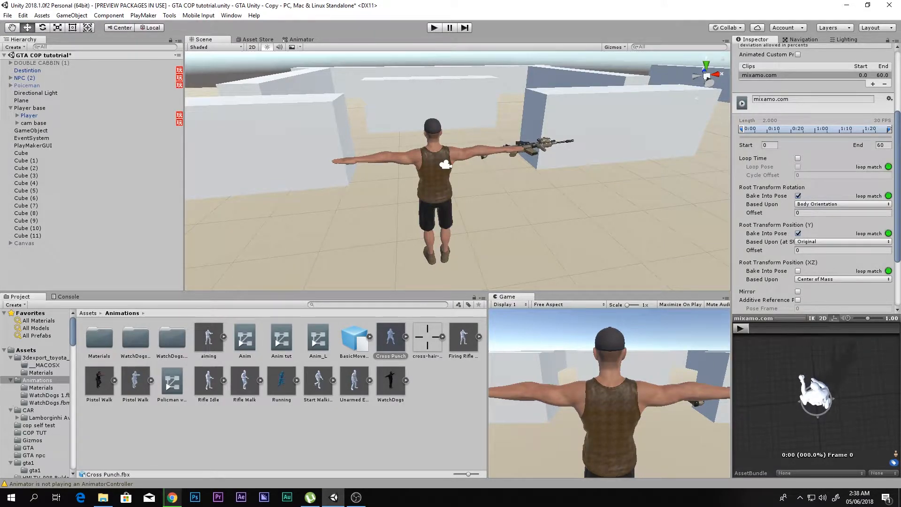
{"action": "left_click_drag", "start_coordinate": [837, 331], "coordinate": [835, 332]}
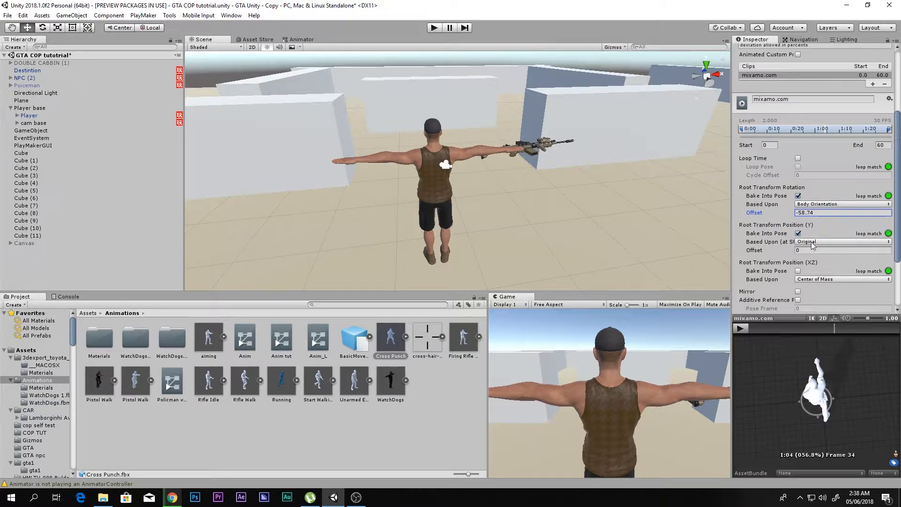
Trim the Cross Punch clip to start at frame 20 and end at frame 40, and apply the import settings.
{"action": "left_click_drag", "start_coordinate": [761, 328], "coordinate": [801, 330]}
{"action": "left_click_drag", "start_coordinate": [741, 129], "coordinate": [792, 129]}
{"action": "left_click", "coordinate": [798, 196]}
{"action": "left_click", "coordinate": [798, 234]}
{"action": "left_click_drag", "start_coordinate": [787, 332], "coordinate": [826, 330]}
{"action": "left_click_drag", "start_coordinate": [890, 133], "coordinate": [841, 131]}
{"action": "left_click_drag", "start_coordinate": [776, 328], "coordinate": [848, 327]}
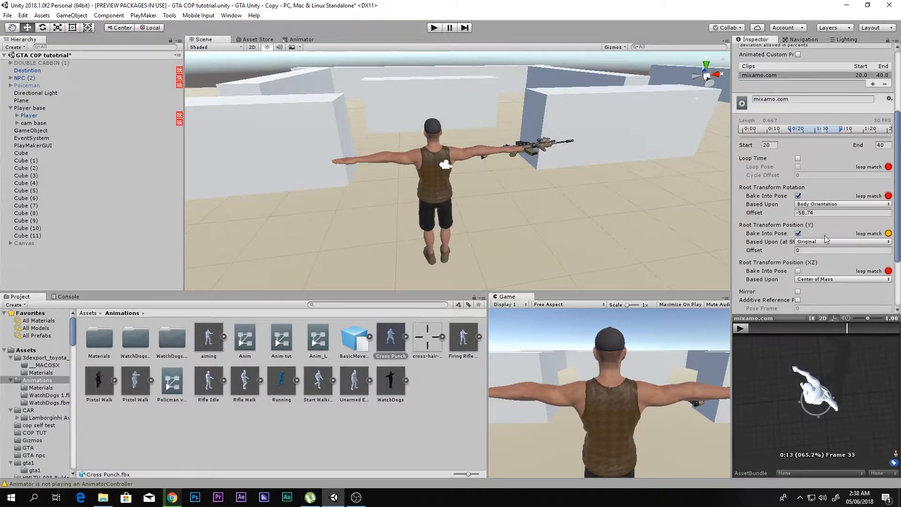
{"action": "left_click", "coordinate": [449, 429]}
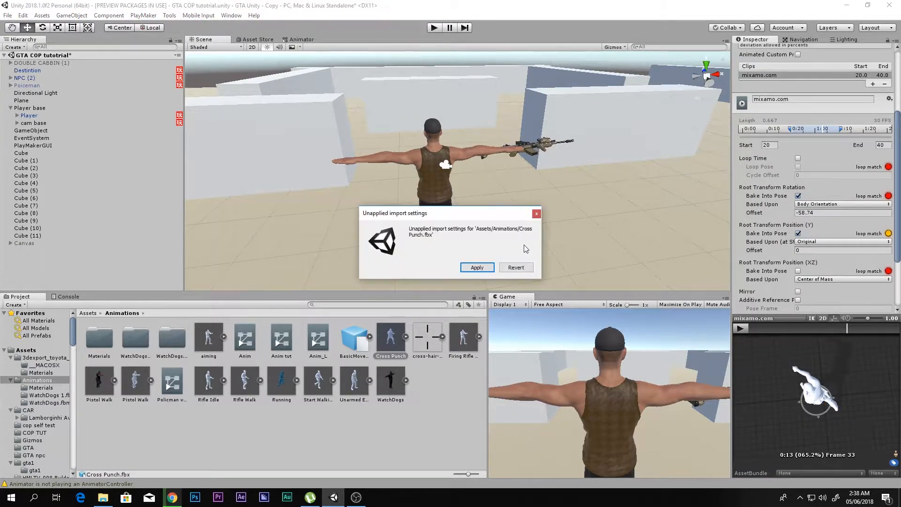
{"action": "left_click", "coordinate": [469, 266]}
Set the Cross Punch clip's Root Transform Rotation offset to -100.26, apply it, and preview the punch direction.
{"action": "left_click", "coordinate": [390, 337]}
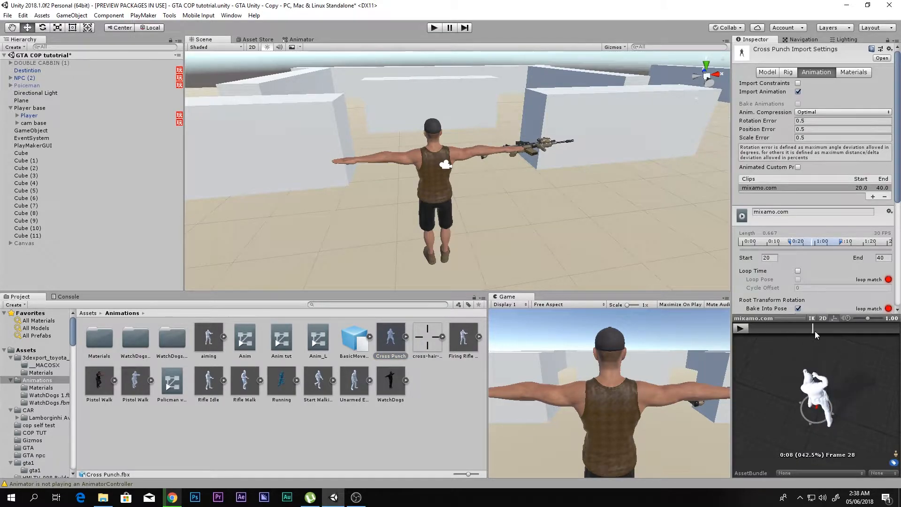
{"action": "right_click_drag", "start_coordinate": [833, 385], "coordinate": [840, 386]}
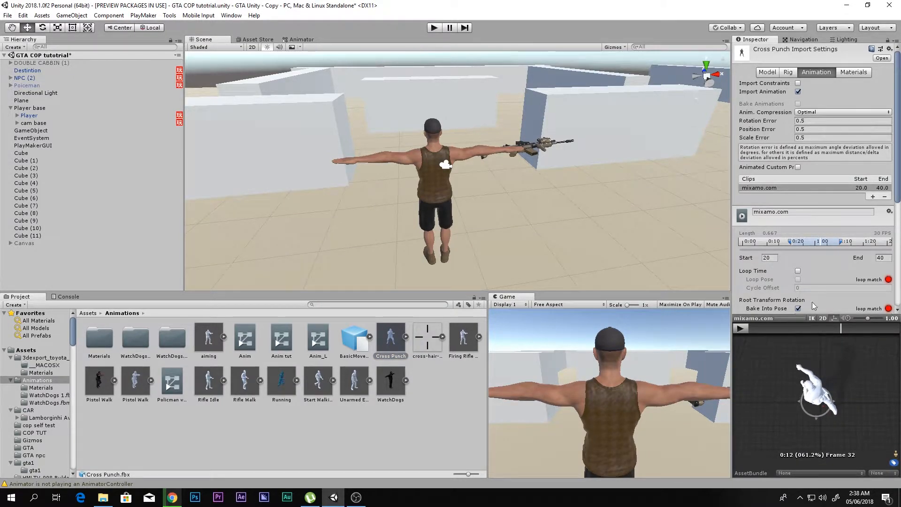
{"action": "scroll", "coordinate": [802, 280], "scroll_direction": "down", "scroll_amount": 1}
{"action": "left_click_drag", "start_coordinate": [793, 296], "coordinate": [148, 326]}
{"action": "left_click", "coordinate": [449, 390]}
{"action": "left_click", "coordinate": [476, 267]}
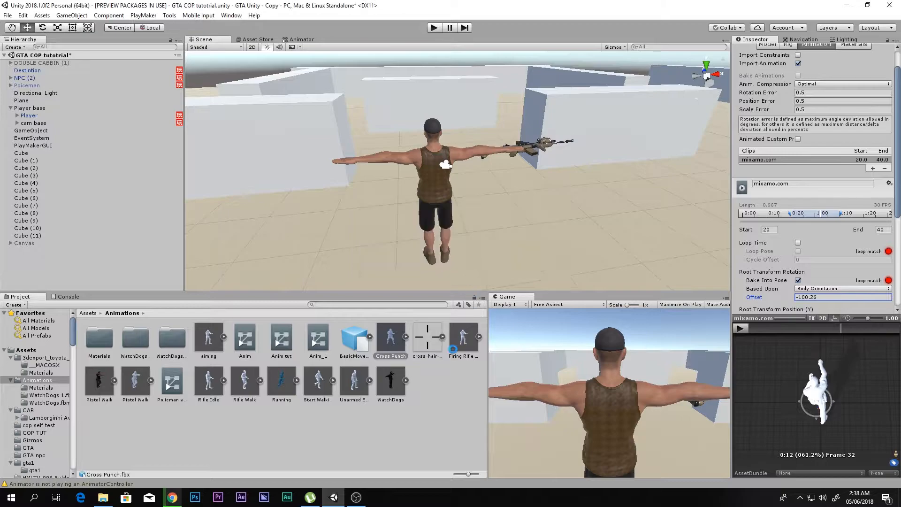
{"action": "left_click", "coordinate": [398, 344]}
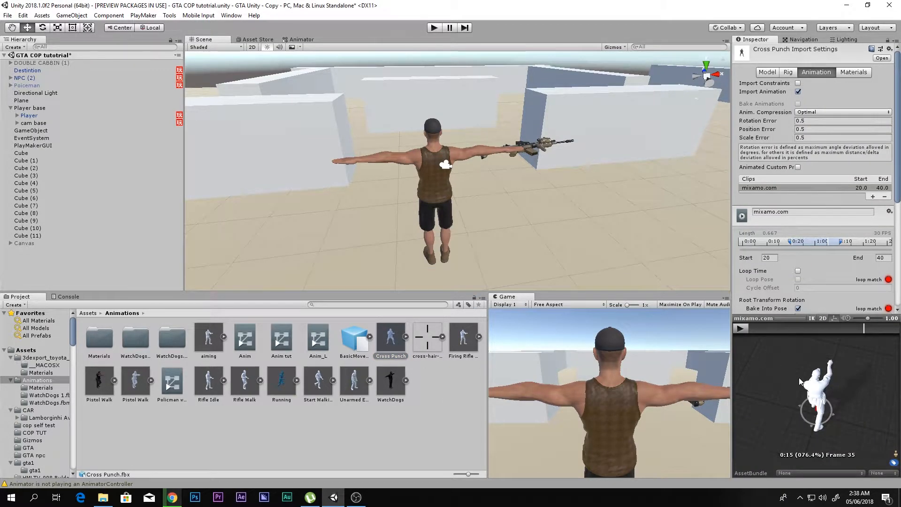
{"action": "left_click", "coordinate": [478, 382]}
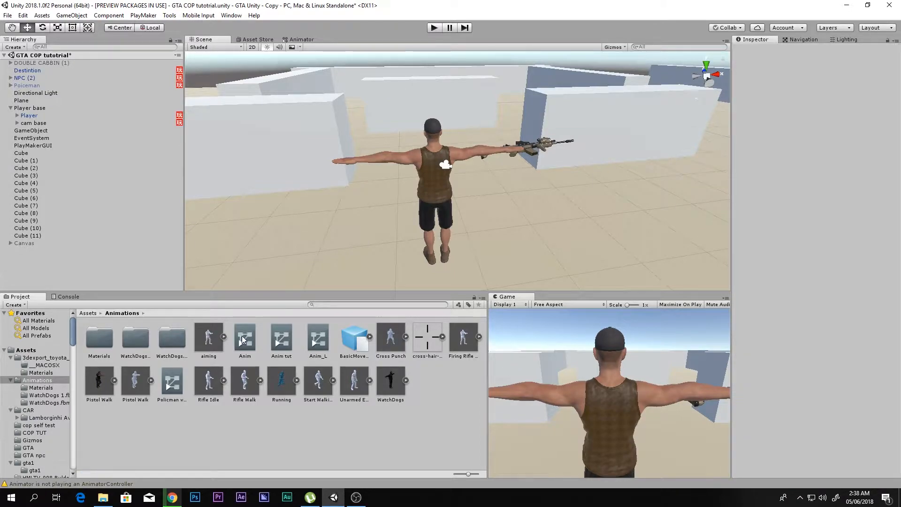
Show the Player's Animator controller and delete the existing Punch state.
{"action": "left_click", "coordinate": [26, 116]}
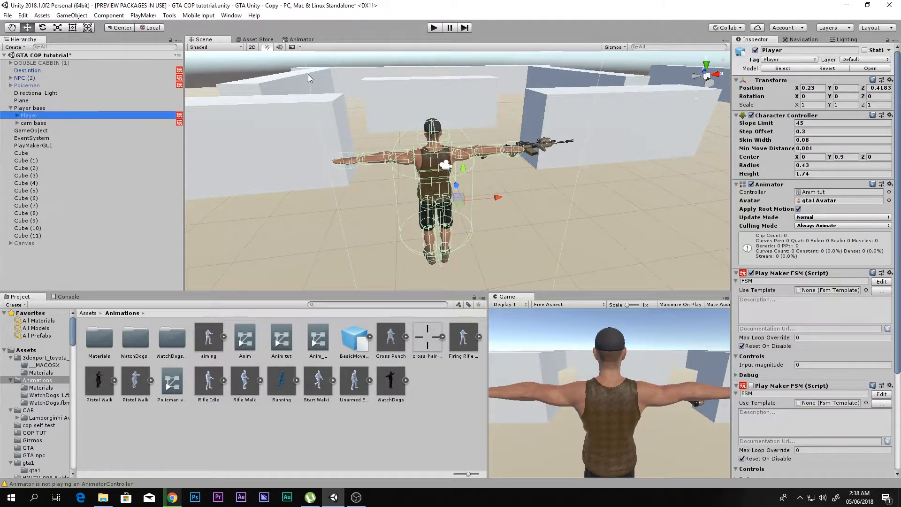
{"action": "left_click", "coordinate": [300, 39]}
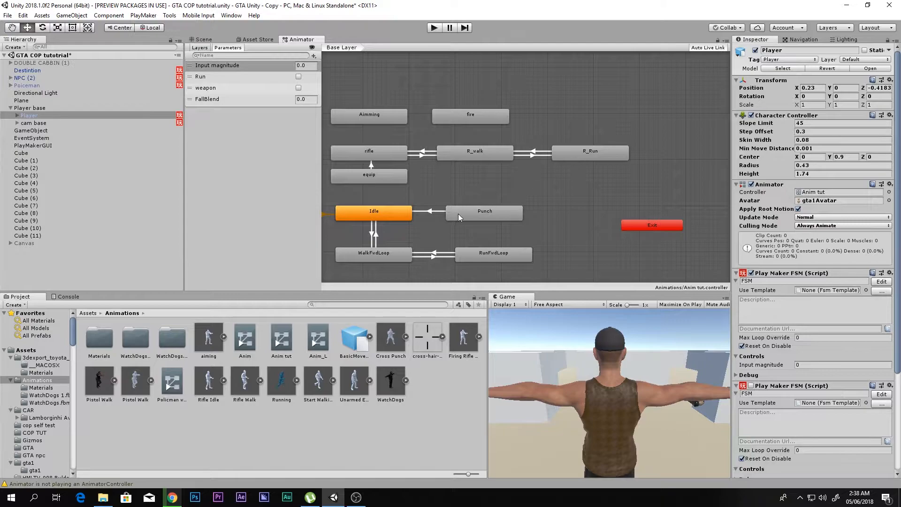
{"action": "left_click", "coordinate": [465, 215]}
{"action": "key", "text": "Delete"}
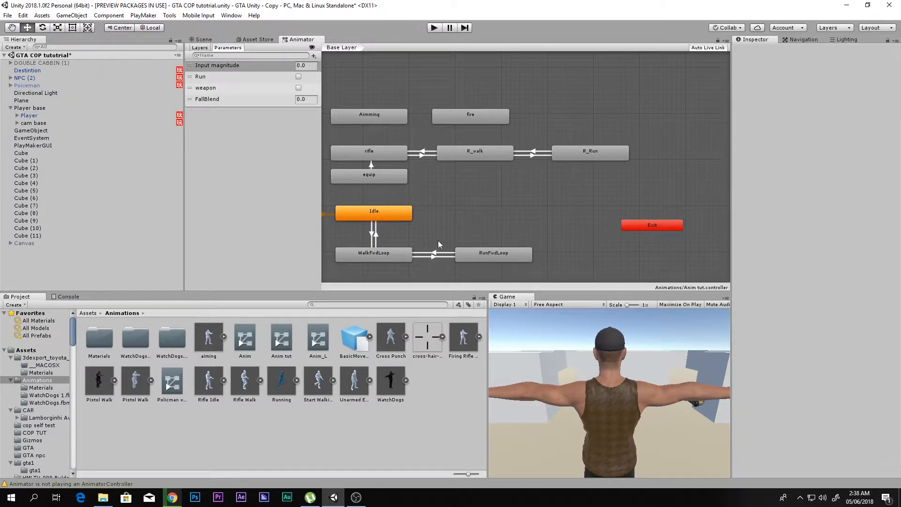
Add the Cross Punch animation as a new state beside Idle and rename it "Punch".
{"action": "left_click_drag", "start_coordinate": [382, 345], "coordinate": [456, 207]}
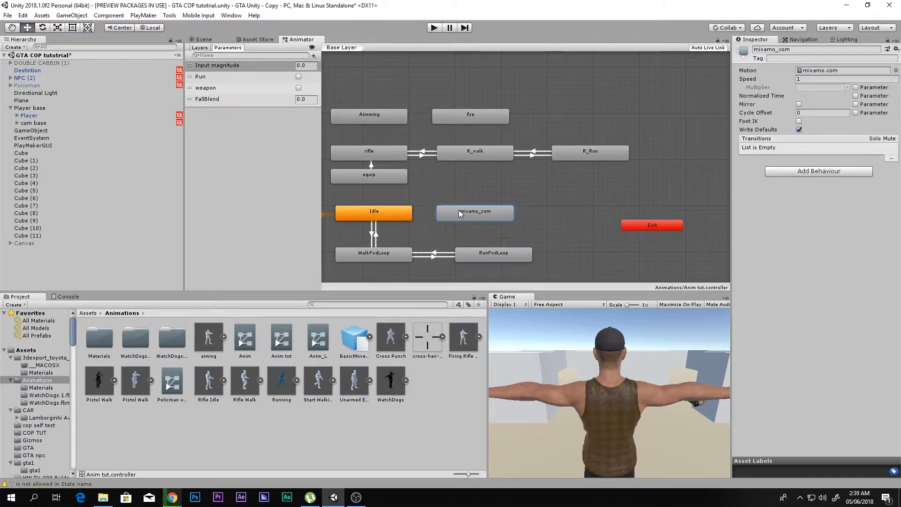
{"action": "left_click", "coordinate": [781, 49]}
{"action": "type", "text": "Punch"}
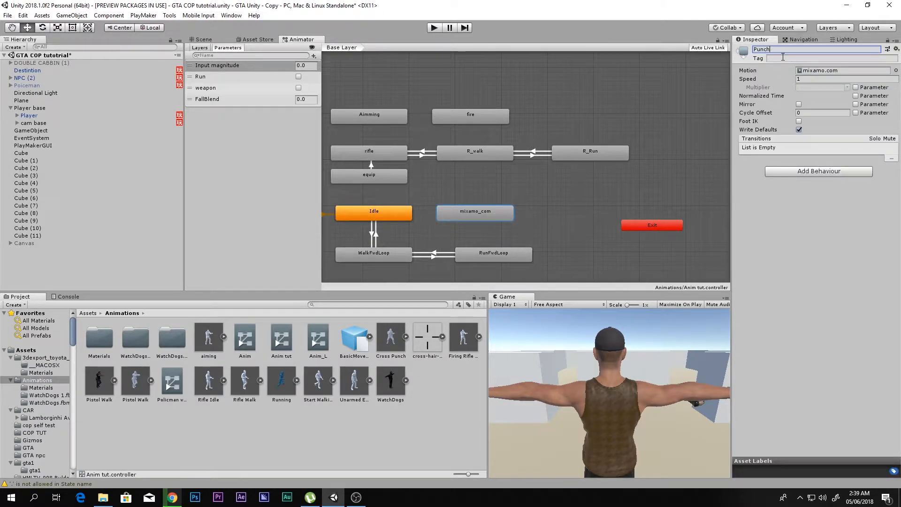
{"action": "key", "text": "Return"}
{"action": "left_click_drag", "start_coordinate": [465, 217], "coordinate": [474, 213]}
Create a transition from the Punch state to the Idle state.
{"action": "right_click", "coordinate": [475, 213]}
{"action": "left_click", "coordinate": [490, 218]}
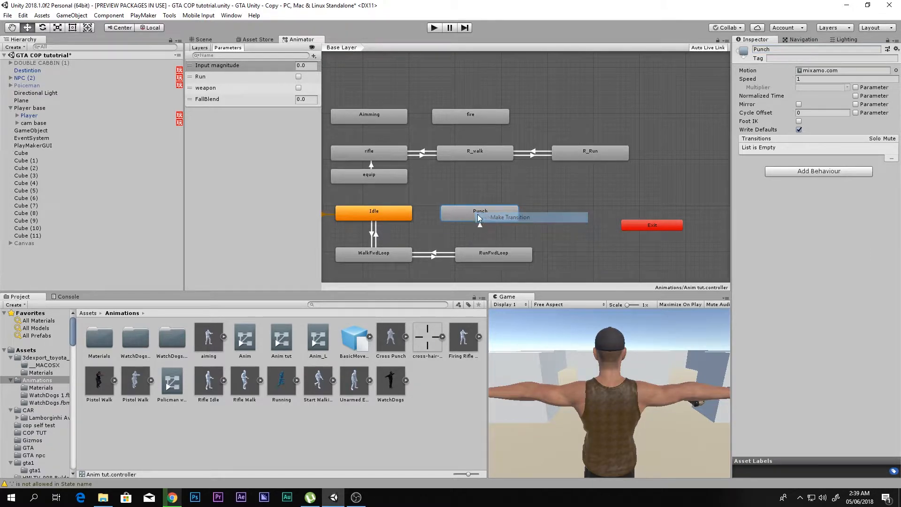
{"action": "left_click", "coordinate": [361, 219]}
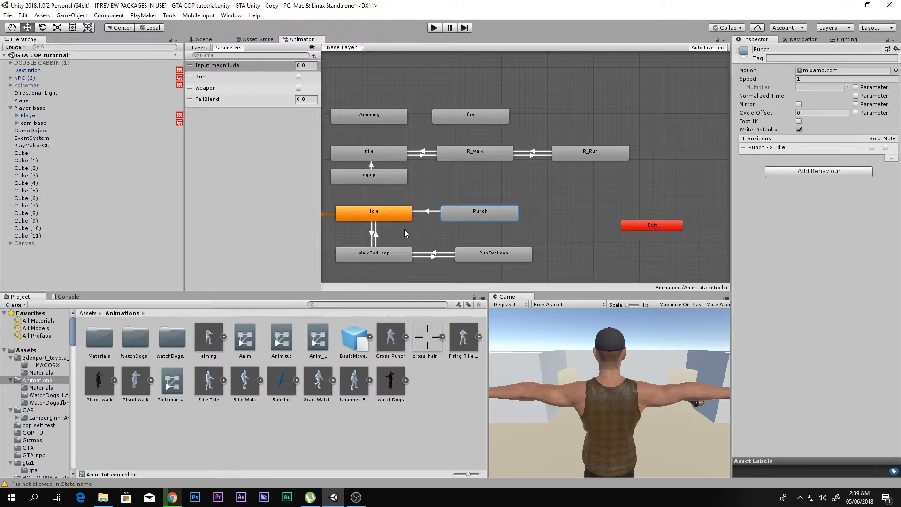
Select the Player object and open its first PlayMaker FSM for editing.
{"action": "left_click", "coordinate": [71, 117]}
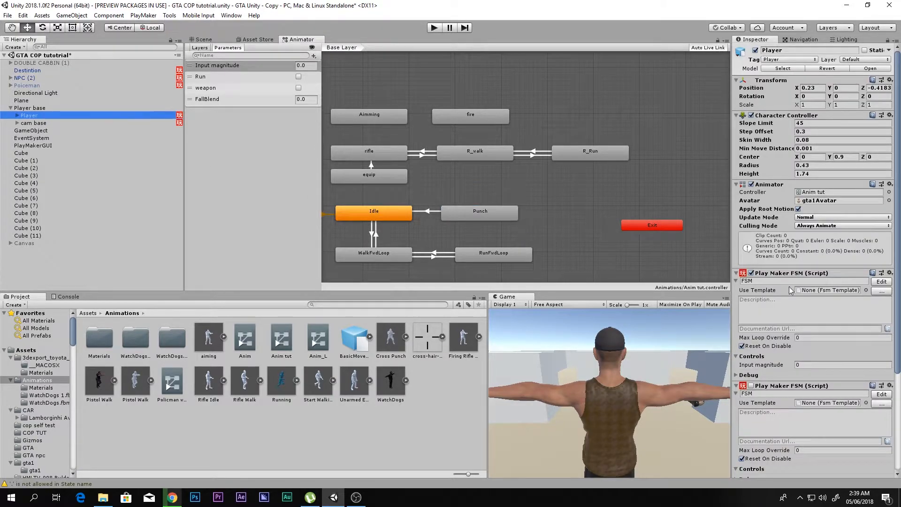
{"action": "scroll", "coordinate": [764, 355], "scroll_direction": "down", "scroll_amount": 4}
{"action": "scroll", "coordinate": [758, 367], "scroll_direction": "up", "scroll_amount": 4}
{"action": "left_click", "coordinate": [766, 281]}
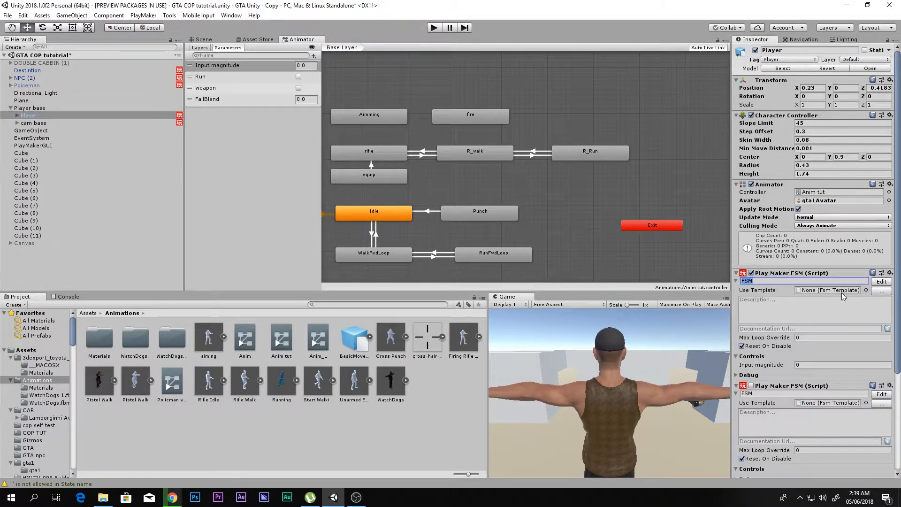
{"action": "left_click", "coordinate": [881, 282]}
{"action": "scroll", "coordinate": [480, 231], "scroll_direction": "down", "scroll_amount": 2}
{"action": "middle_click_drag", "start_coordinate": [469, 234], "coordinate": [415, 243]}
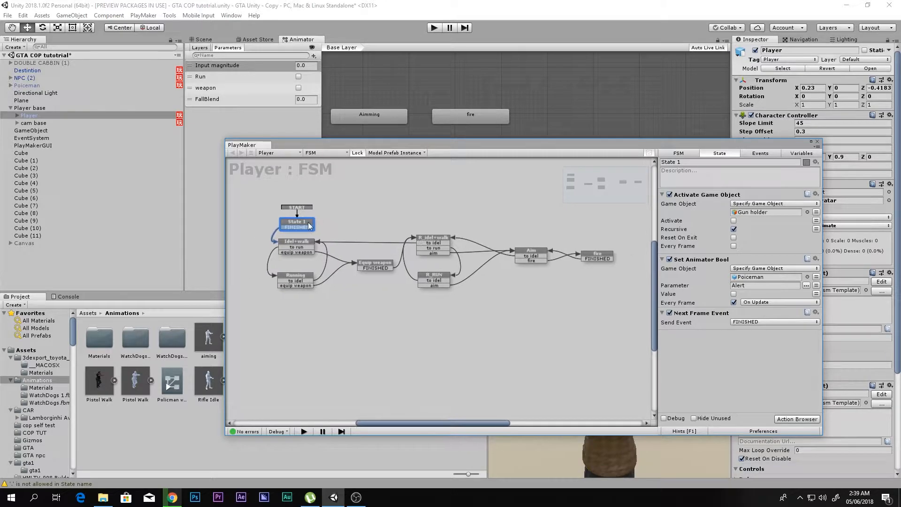
{"action": "left_click", "coordinate": [388, 302]}
{"action": "left_click_drag", "start_coordinate": [383, 271], "coordinate": [599, 302]}
{"action": "left_click", "coordinate": [333, 232]}
{"action": "left_click_drag", "start_coordinate": [624, 235], "coordinate": [511, 305]}
{"action": "left_click", "coordinate": [526, 319]}
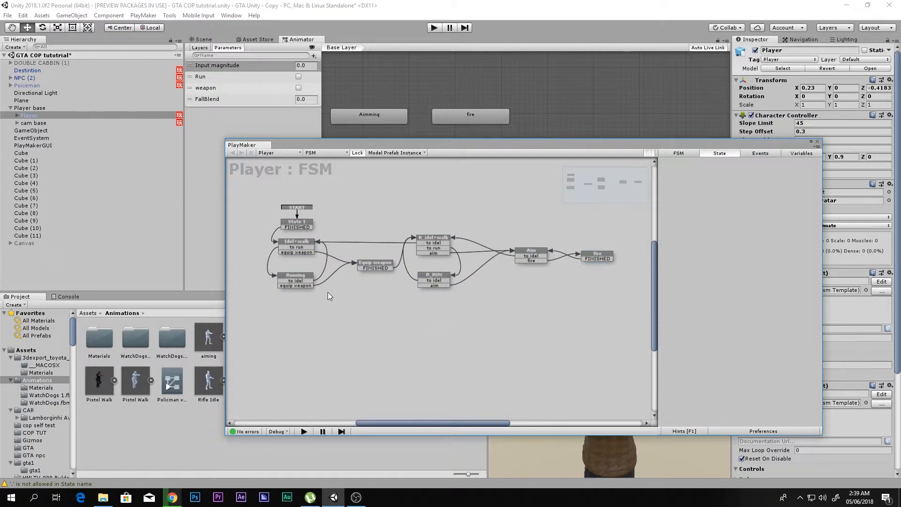
Select the Idel+walk state in the FSM and collapse the settings of its first Get Button Down action.
{"action": "scroll", "coordinate": [324, 291], "scroll_direction": "up", "scroll_amount": 5}
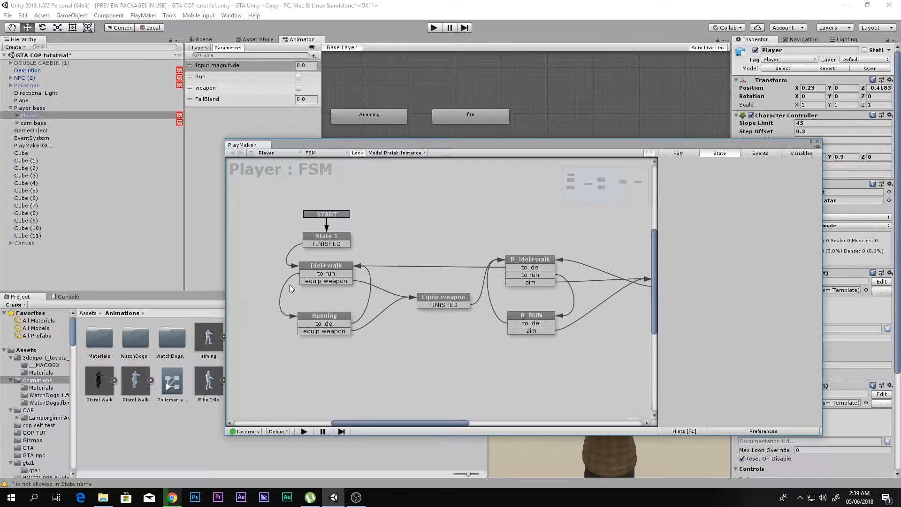
{"action": "middle_click_drag", "start_coordinate": [370, 297], "coordinate": [454, 282]}
{"action": "left_click", "coordinate": [419, 272]}
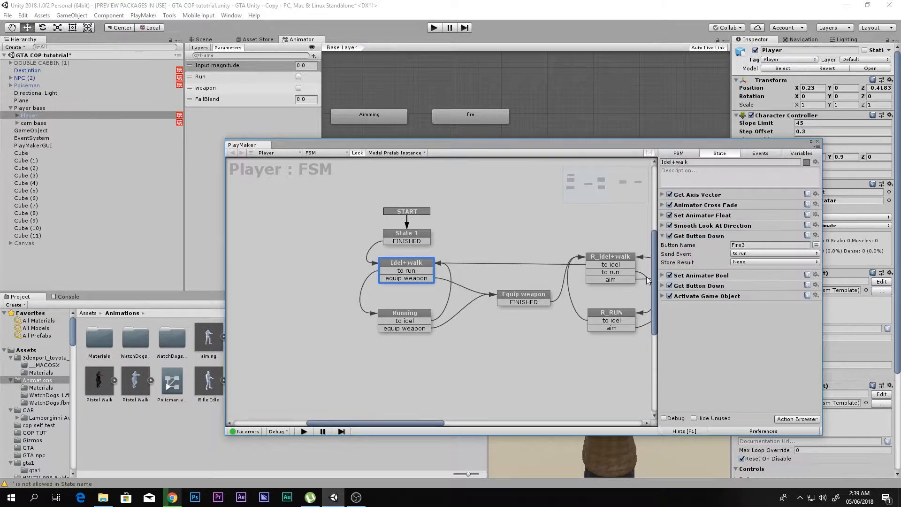
{"action": "left_click", "coordinate": [661, 236]}
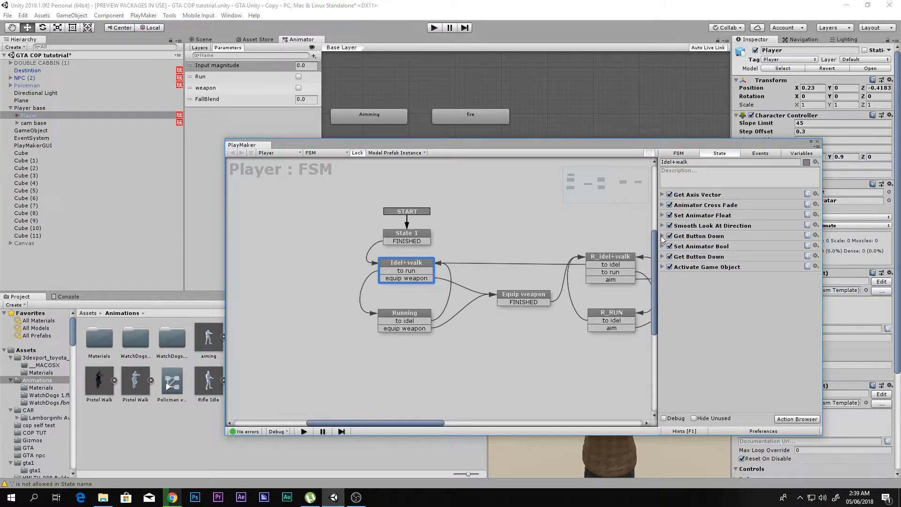
{"action": "left_click", "coordinate": [662, 236]}
{"action": "left_click", "coordinate": [662, 236]}
{"action": "left_click", "coordinate": [697, 236]}
Add a Get Button Down action to the end of the Idel+walk state's action list.
{"action": "double_click", "coordinate": [694, 324]}
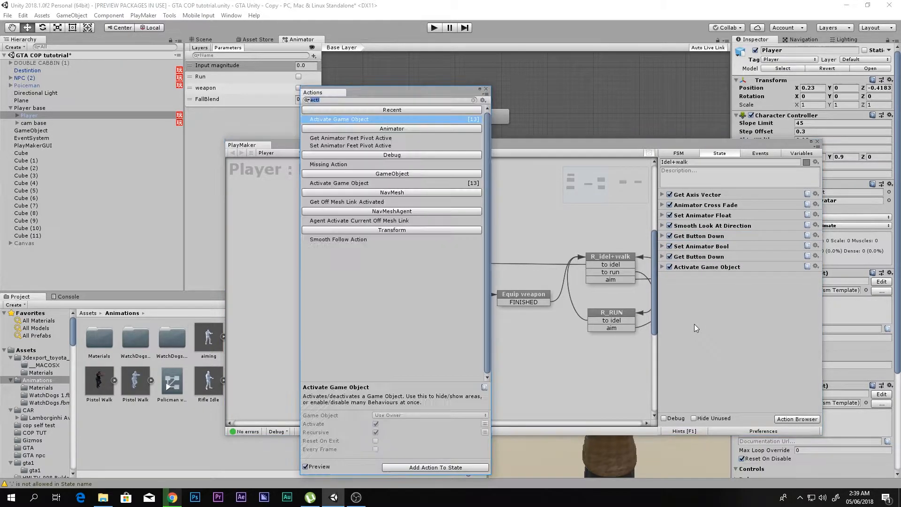
{"action": "type", "text": "get "}
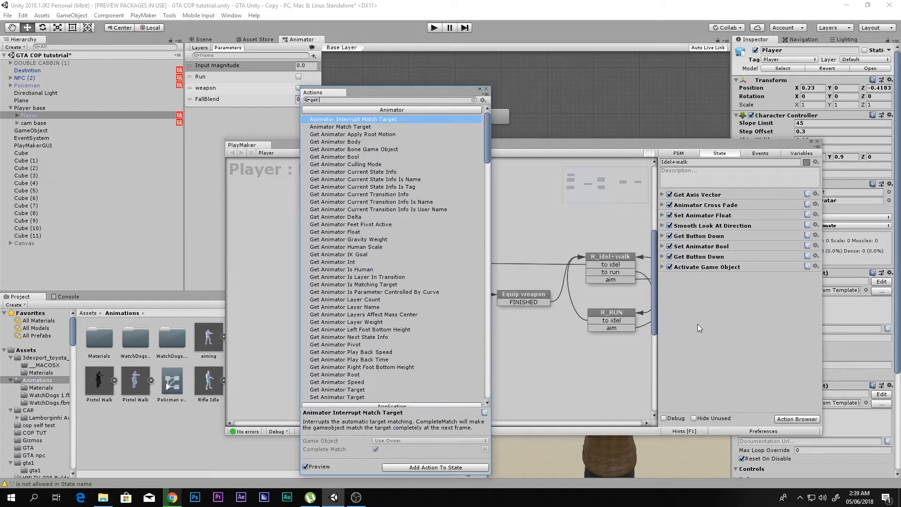
{"action": "type", "text": "butto"}
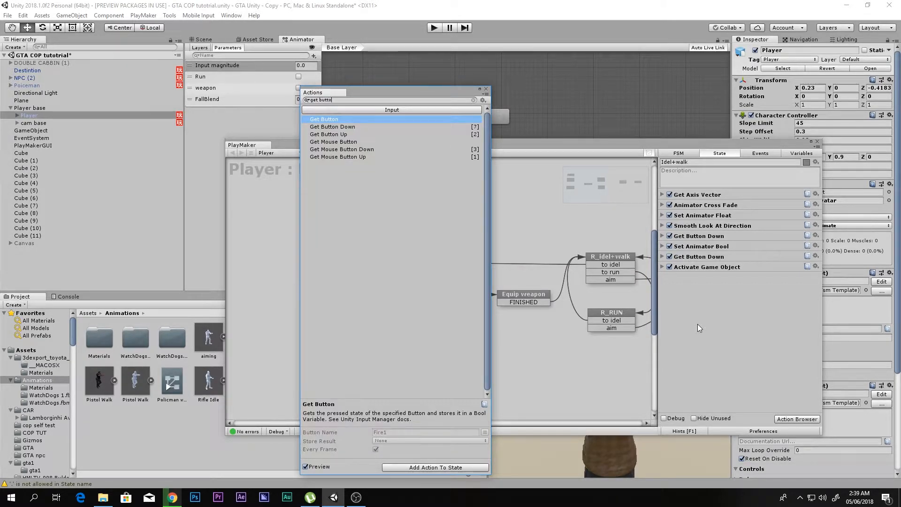
{"action": "key", "text": "Down"}
{"action": "key", "text": "Return"}
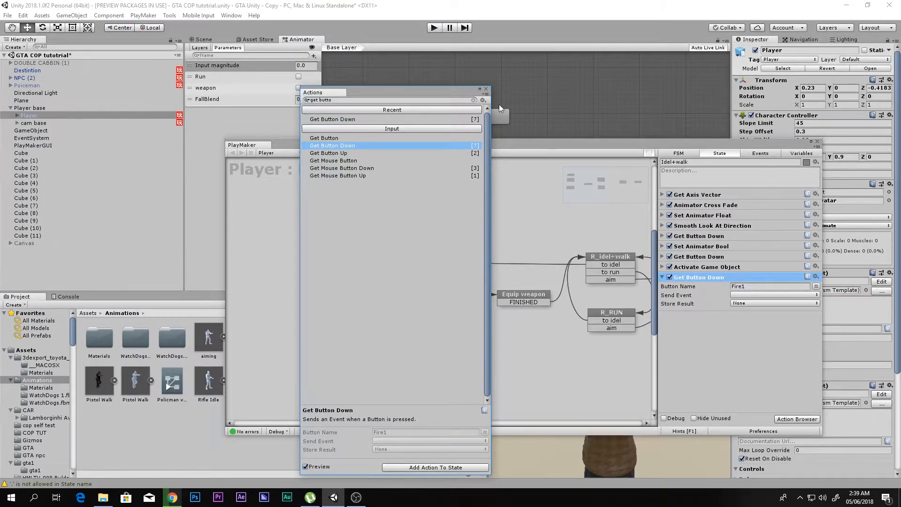
{"action": "left_click", "coordinate": [485, 90]}
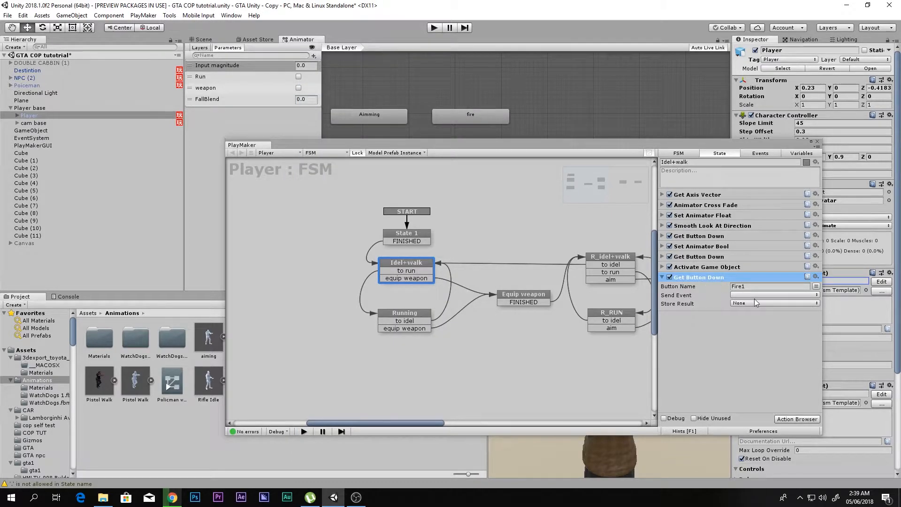
{"action": "left_click", "coordinate": [751, 287]}
{"action": "left_click", "coordinate": [682, 290]}
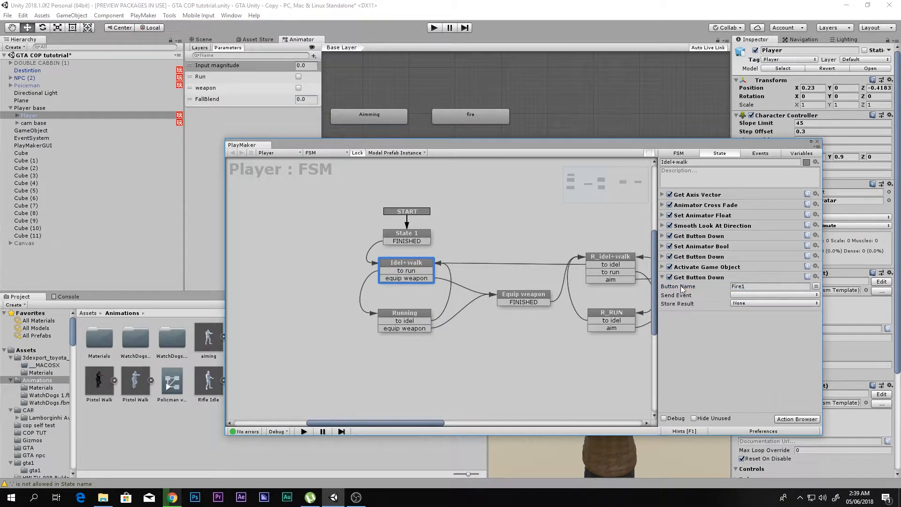
Show the project's Input settings beside the FSM editor and expand the first Fire1 axis.
{"action": "left_click", "coordinate": [22, 15]}
{"action": "mouse_move", "coordinate": [99, 249]}
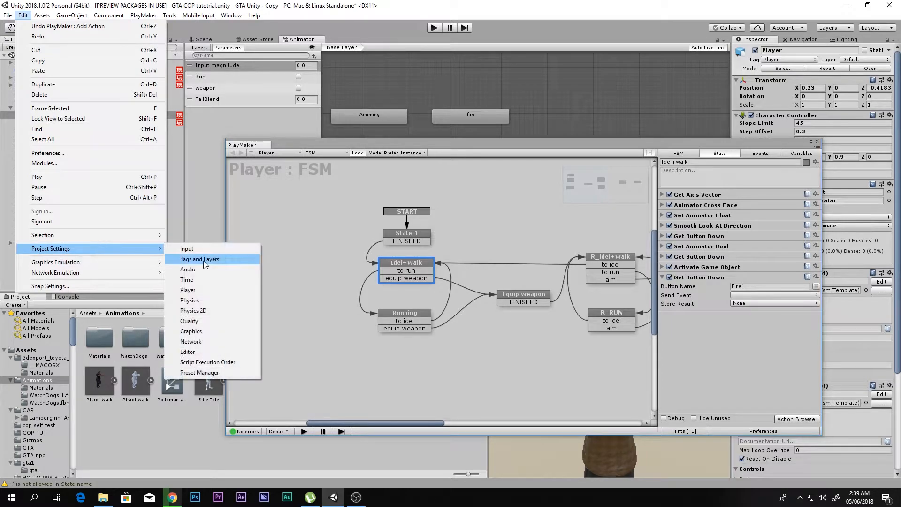
{"action": "mouse_move", "coordinate": [132, 249]}
{"action": "left_click", "coordinate": [247, 251]}
{"action": "left_click_drag", "start_coordinate": [702, 147], "coordinate": [533, 139]}
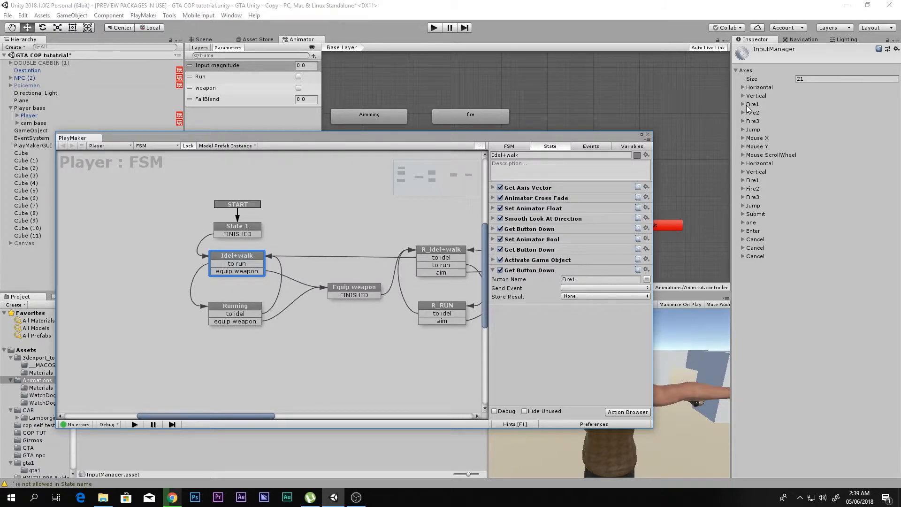
{"action": "left_click", "coordinate": [748, 106]}
Clear the first Fire1 axis's Positive Button and copy "mouse 0" from its Alt Positive Button into its Alt Negative Button.
{"action": "left_click", "coordinate": [827, 147]}
{"action": "left_click", "coordinate": [834, 164]}
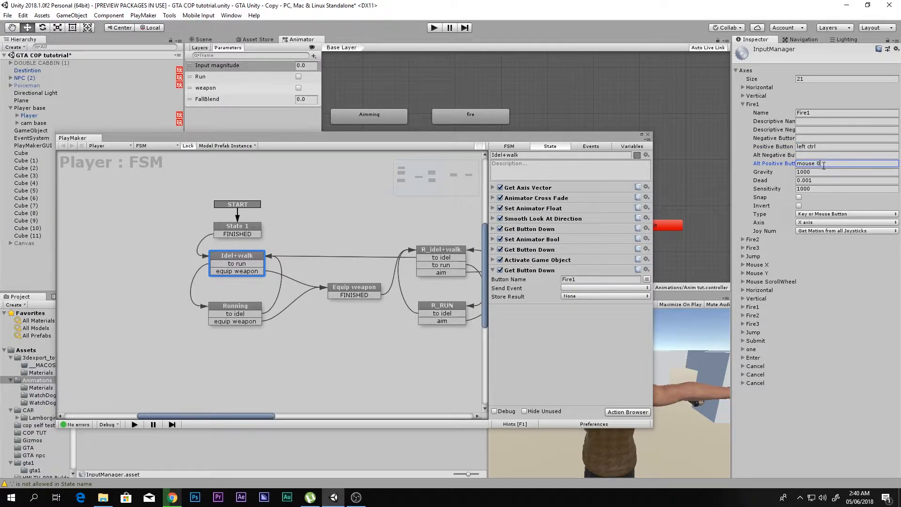
{"action": "key", "text": "ctrl+a"}
{"action": "left_click", "coordinate": [823, 146]}
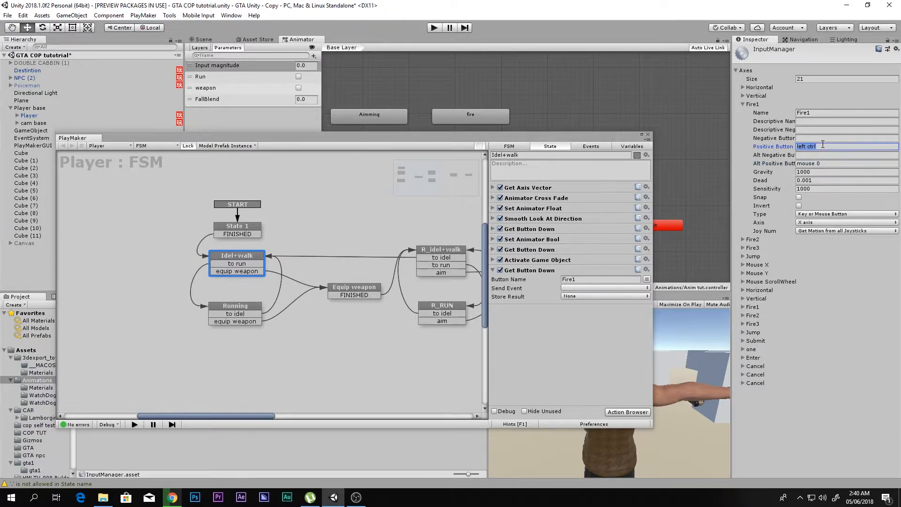
{"action": "key", "text": "BackSpace"}
{"action": "left_click", "coordinate": [825, 164]}
{"action": "key", "text": "ctrl+c"}
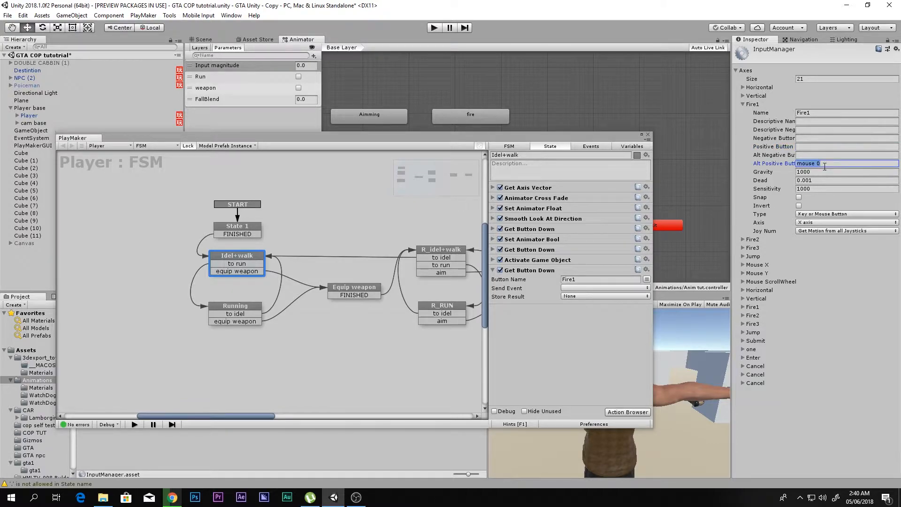
{"action": "left_click", "coordinate": [810, 147]}
{"action": "left_click", "coordinate": [807, 155]}
{"action": "key", "text": "ctrl+v"}
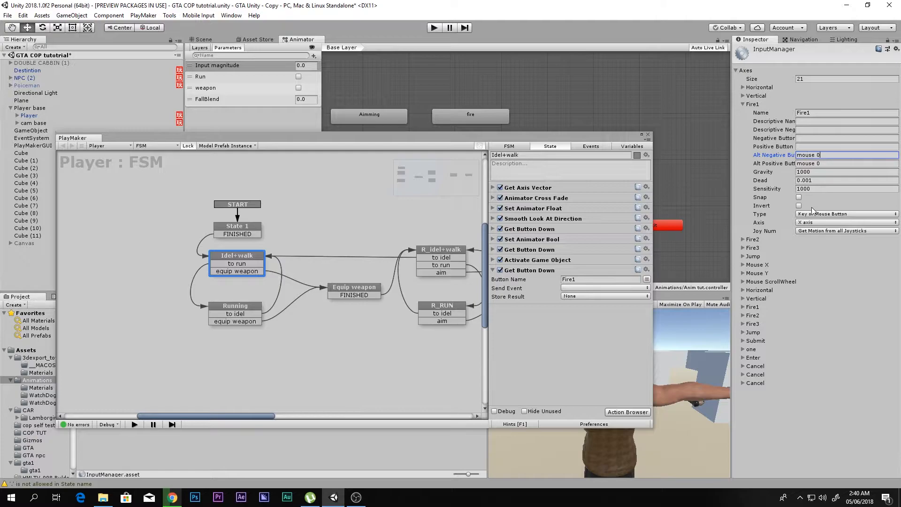
Set the first Fire1 axis's Positive Button and Negative Button to "mouse 0".
{"action": "left_click", "coordinate": [813, 147]}
{"action": "key", "text": "ctrl+v"}
{"action": "left_click", "coordinate": [812, 138]}
{"action": "key", "text": "ctrl+v"}
Check the second Fire1 axis, collapse it, and review the name and button fields of the first Fire1 axis.
{"action": "left_click", "coordinate": [826, 306]}
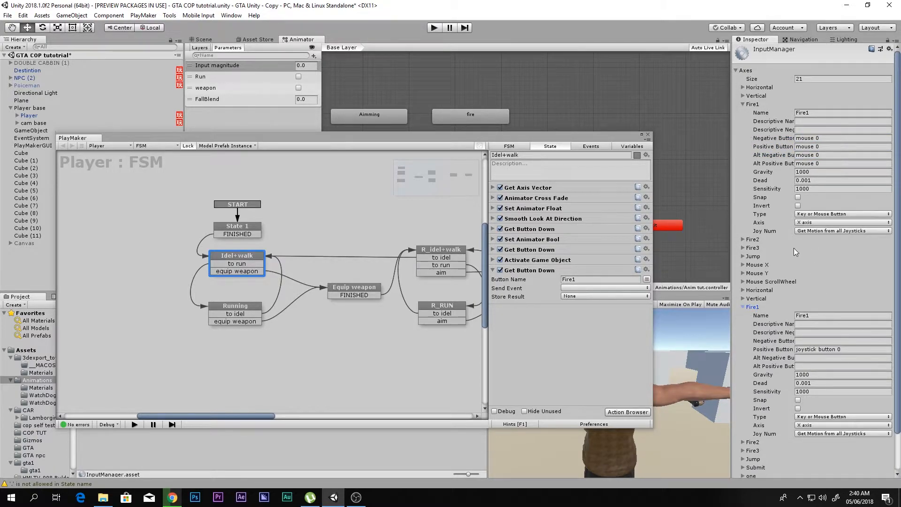
{"action": "left_click", "coordinate": [743, 307]}
{"action": "left_click", "coordinate": [827, 137]}
{"action": "key", "text": "Tab"}
{"action": "key", "text": "Tab"}
{"action": "key", "text": "Tab"}
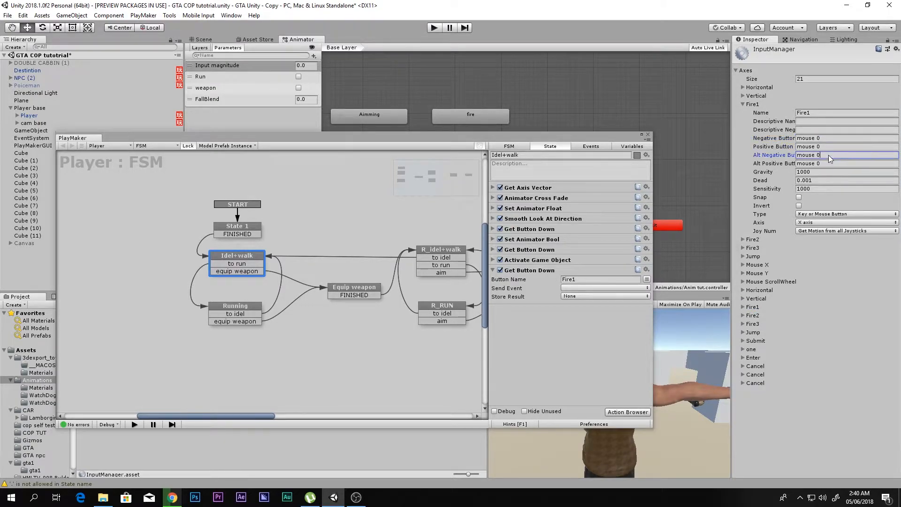
{"action": "left_click", "coordinate": [799, 113]}
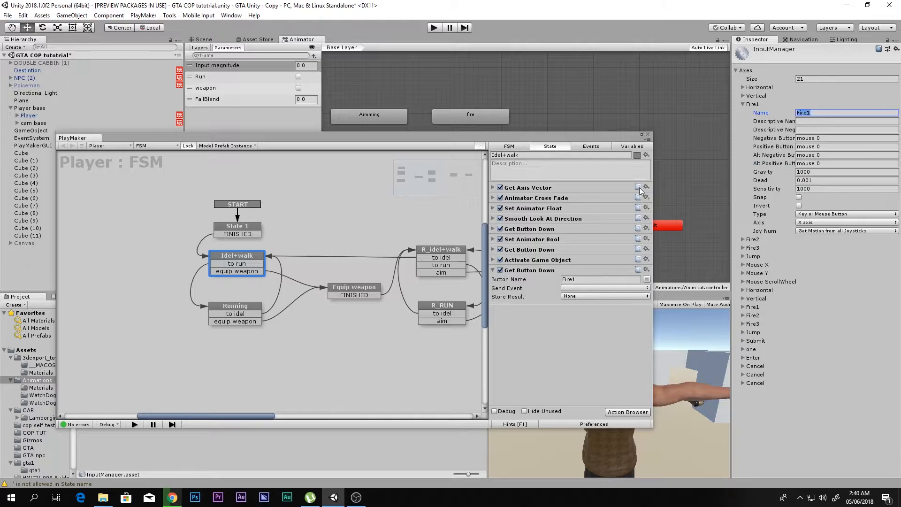
Create a new event named "Pucnh" as the Send Event of the Fire1 Get Button Down action in Idel+walk.
{"action": "left_click_drag", "start_coordinate": [621, 138], "coordinate": [703, 123]}
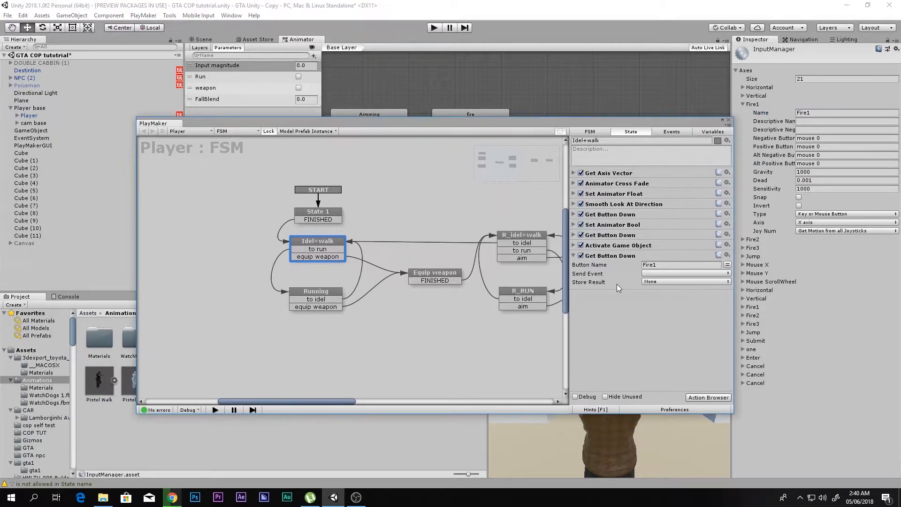
{"action": "left_click", "coordinate": [659, 267]}
{"action": "left_click", "coordinate": [638, 317]}
{"action": "left_click", "coordinate": [646, 274]}
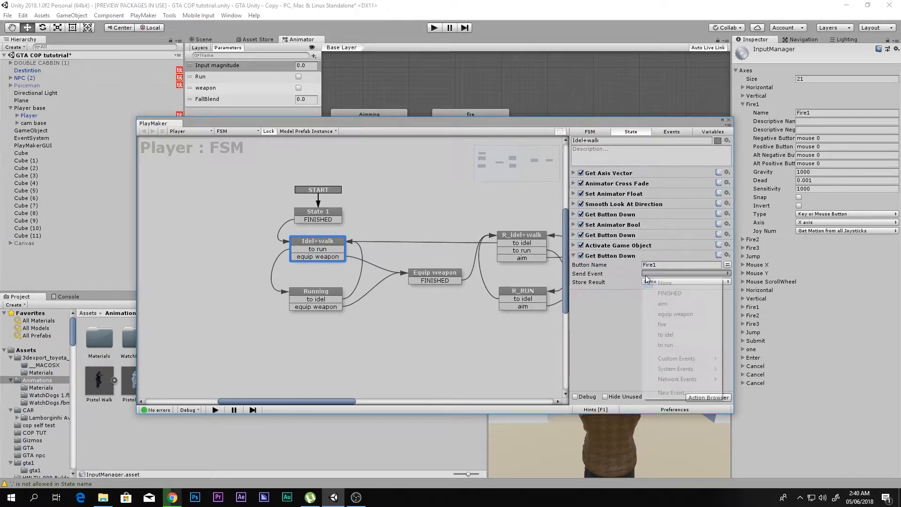
{"action": "left_click", "coordinate": [683, 395]}
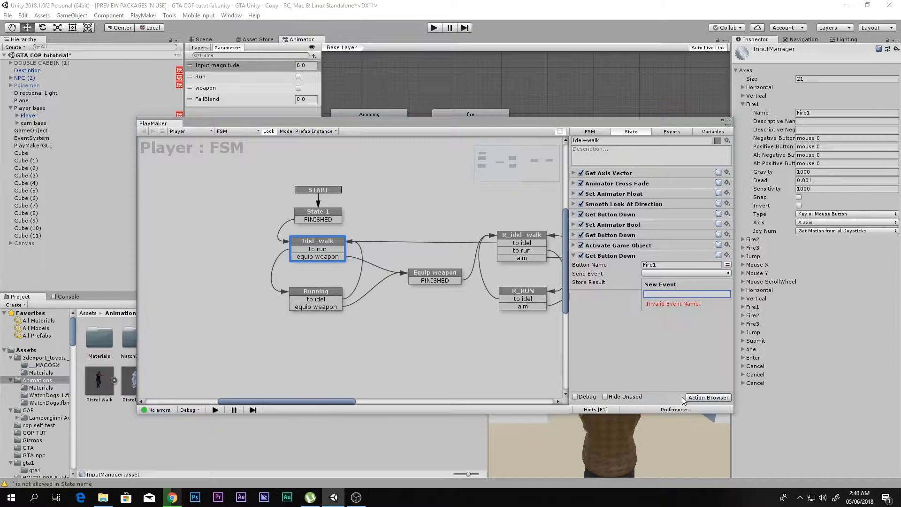
{"action": "type", "text": "Pucnh"}
{"action": "key", "text": "Return"}
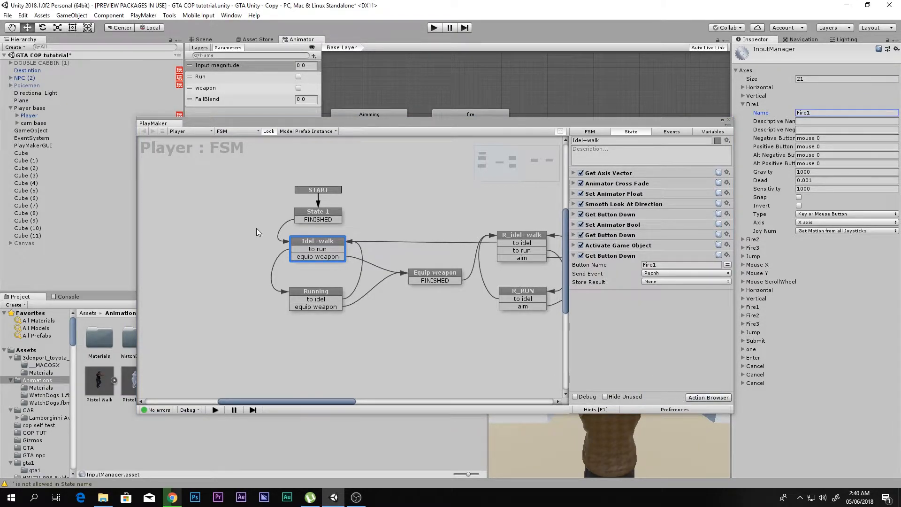
Add a new FSM state beside Idel+walk and name it "Punching".
{"action": "left_click", "coordinate": [194, 275], "text": "ctrl"}
{"action": "left_click", "coordinate": [603, 140]}
{"action": "type", "text": "Punching"}
{"action": "left_click_drag", "start_coordinate": [221, 276], "coordinate": [201, 275]}
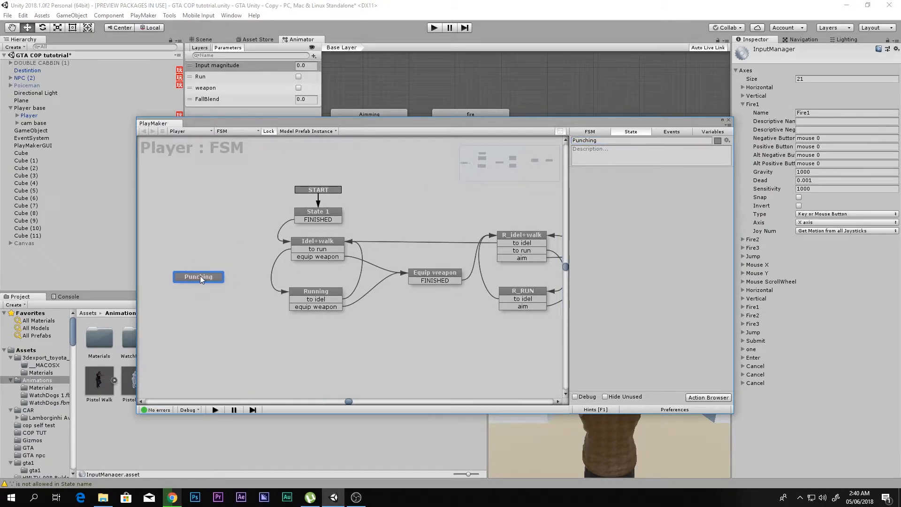
Add a Pucnh transition to the Idel+walk state and link it to the Punching state.
{"action": "right_click", "coordinate": [300, 247]}
{"action": "mouse_move", "coordinate": [360, 253]}
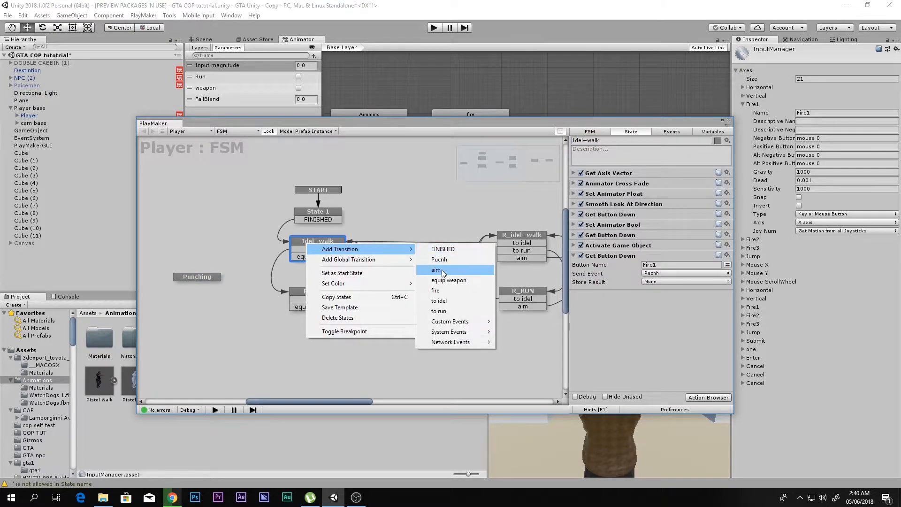
{"action": "left_click", "coordinate": [436, 261]}
{"action": "left_click_drag", "start_coordinate": [331, 263], "coordinate": [207, 277]}
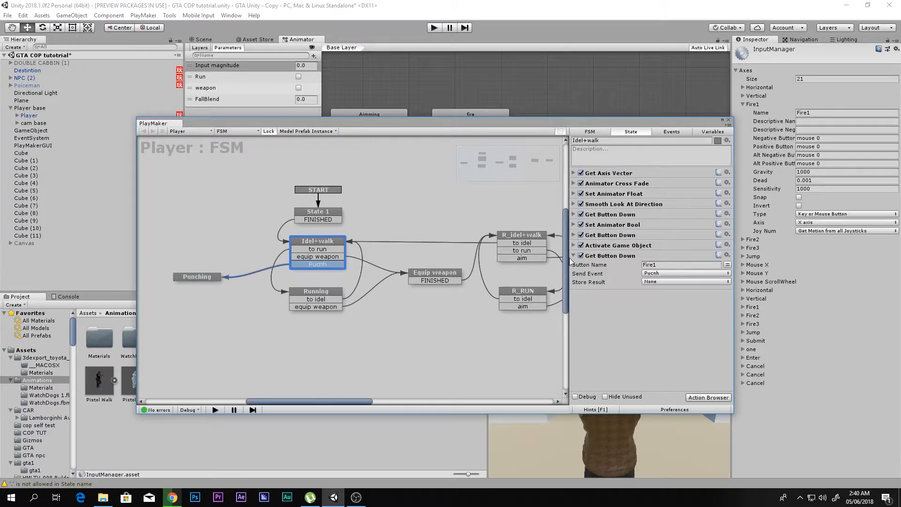
Copy the Fire1 Get Button Down action from Idel+walk into the Running state, collapsing Running's expanded actions.
{"action": "left_click", "coordinate": [608, 257]}
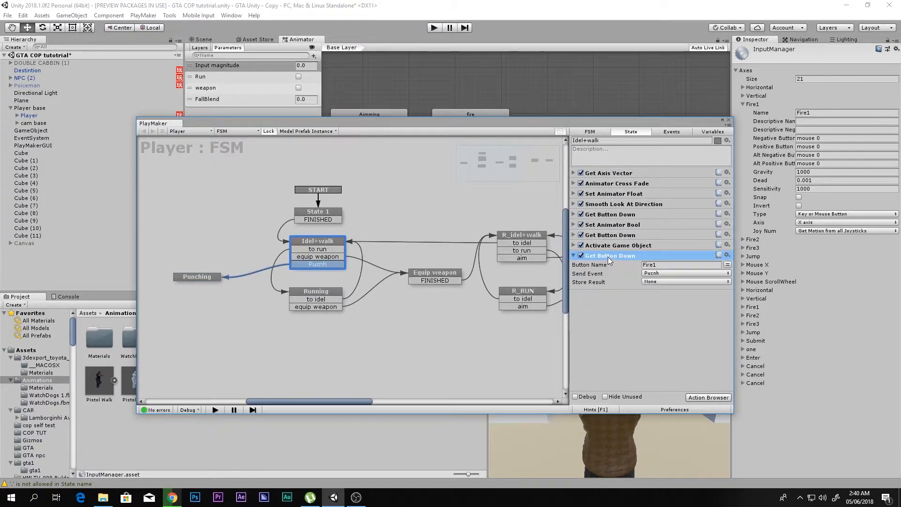
{"action": "left_click", "coordinate": [316, 296]}
{"action": "left_click", "coordinate": [573, 194]}
{"action": "left_click", "coordinate": [573, 193]}
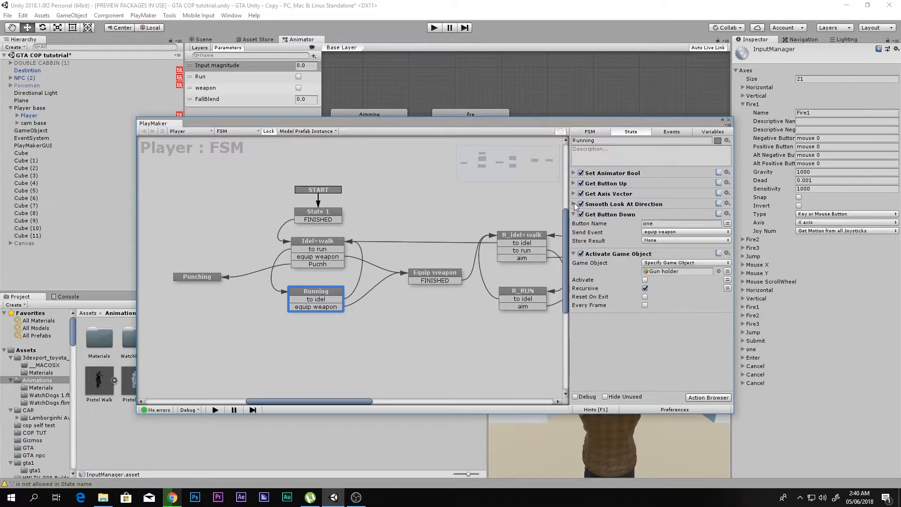
{"action": "left_click", "coordinate": [574, 214]}
{"action": "left_click", "coordinate": [573, 225]}
{"action": "key", "text": "ctrl+v"}
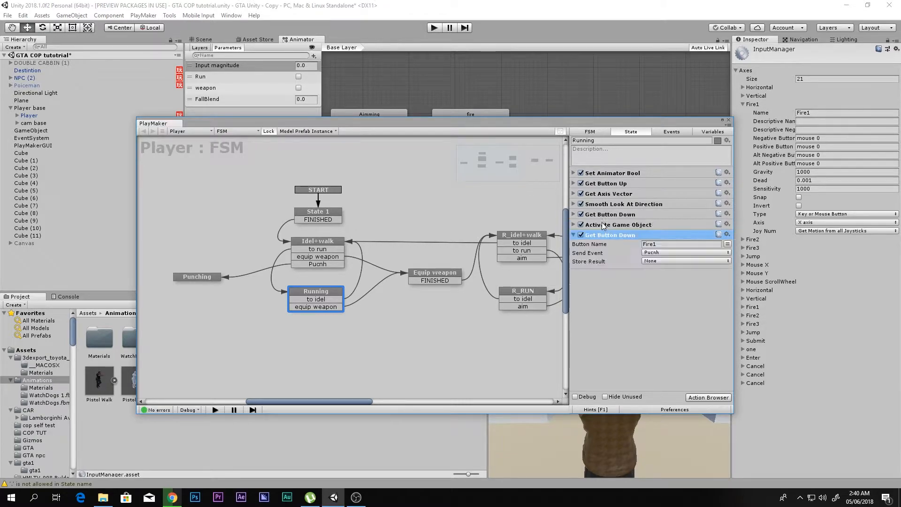
Add a Pucnh transition to the Running state and link it to the Punching state.
{"action": "right_click", "coordinate": [315, 286]}
{"action": "right_click", "coordinate": [296, 291]}
{"action": "mouse_move", "coordinate": [390, 297]}
{"action": "left_click", "coordinate": [446, 312]}
{"action": "left_click_drag", "start_coordinate": [316, 314], "coordinate": [174, 278]}
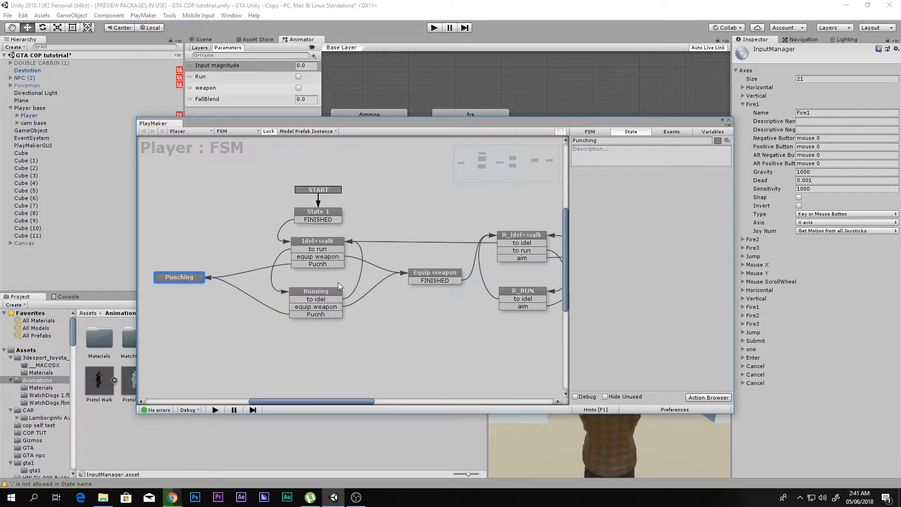
Look over the rest of the FSM and move the Punching state closer to Idel+walk and Running.
{"action": "middle_click_drag", "start_coordinate": [472, 256], "coordinate": [366, 248]}
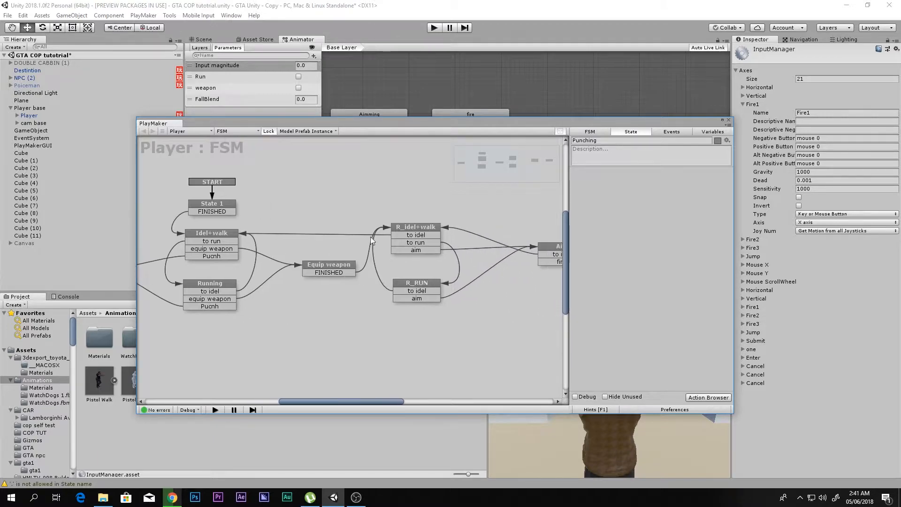
{"action": "middle_click_drag", "start_coordinate": [486, 264], "coordinate": [368, 275]}
{"action": "middle_click_drag", "start_coordinate": [265, 273], "coordinate": [455, 283]}
{"action": "middle_click_drag", "start_coordinate": [303, 289], "coordinate": [394, 270]}
{"action": "left_click_drag", "start_coordinate": [276, 272], "coordinate": [301, 267]}
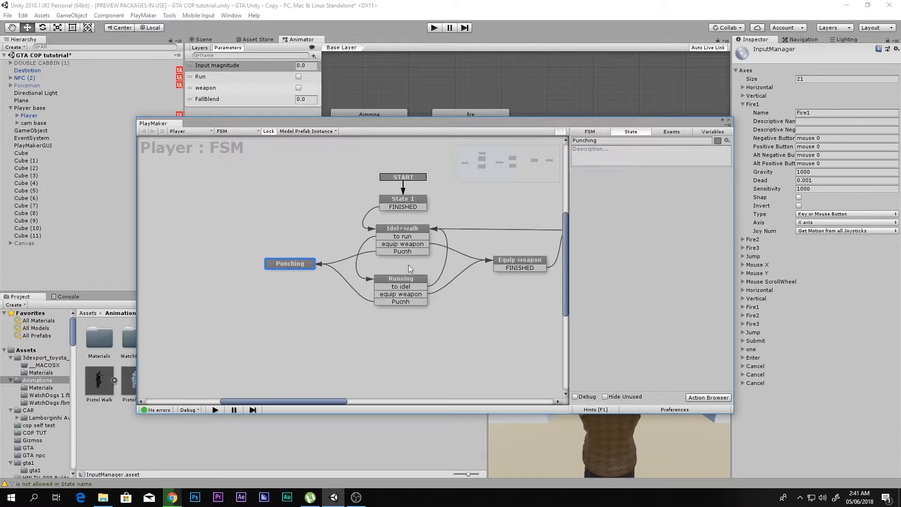
Examine the Equip weapon, R_idel+walk and R_RUN states in the Player FSM, including the actions in each.
{"action": "middle_click_drag", "start_coordinate": [501, 287], "coordinate": [364, 277]}
{"action": "left_click", "coordinate": [366, 252]}
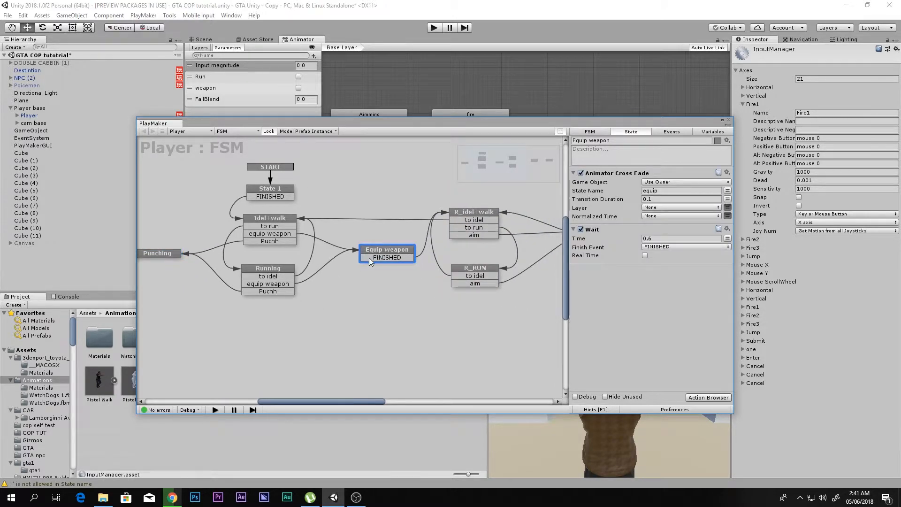
{"action": "left_click", "coordinate": [486, 205]}
{"action": "left_click", "coordinate": [477, 268]}
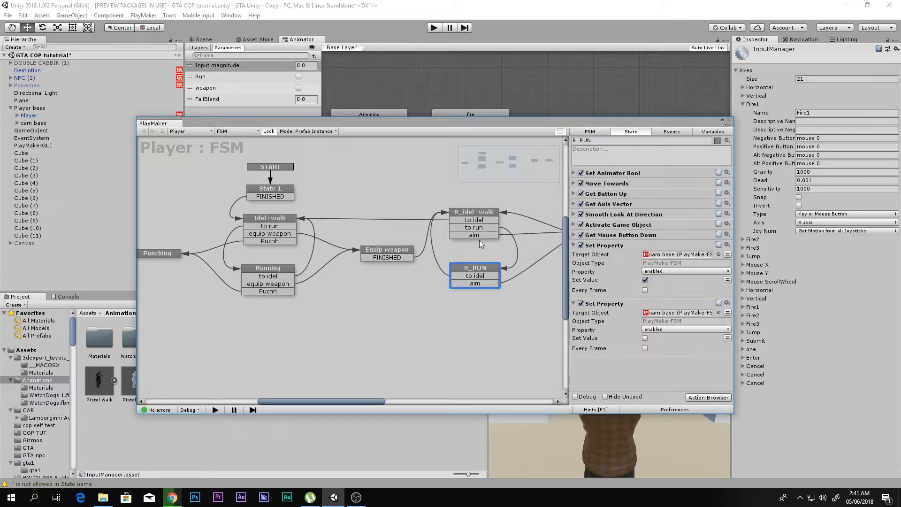
{"action": "left_click", "coordinate": [483, 215]}
{"action": "left_click", "coordinate": [389, 253]}
{"action": "middle_click_drag", "start_coordinate": [242, 250], "coordinate": [280, 244]}
Add an Animator Cross Fade action to the Punching state.
{"action": "mouse_move", "coordinate": [199, 252]}
{"action": "left_mouse_down"}
{"action": "mouse_move", "coordinate": [215, 248]}
{"action": "mouse_move", "coordinate": [198, 252]}
{"action": "left_mouse_up"}
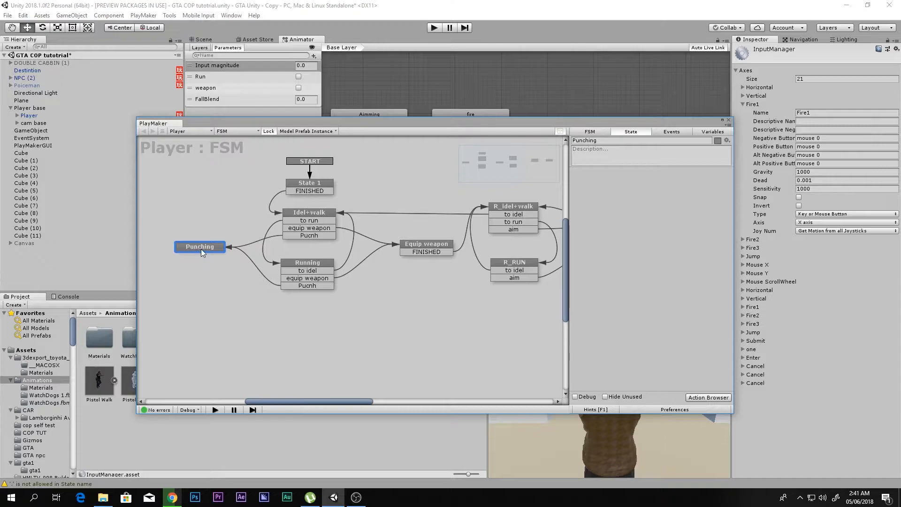
{"action": "double_click", "coordinate": [636, 239]}
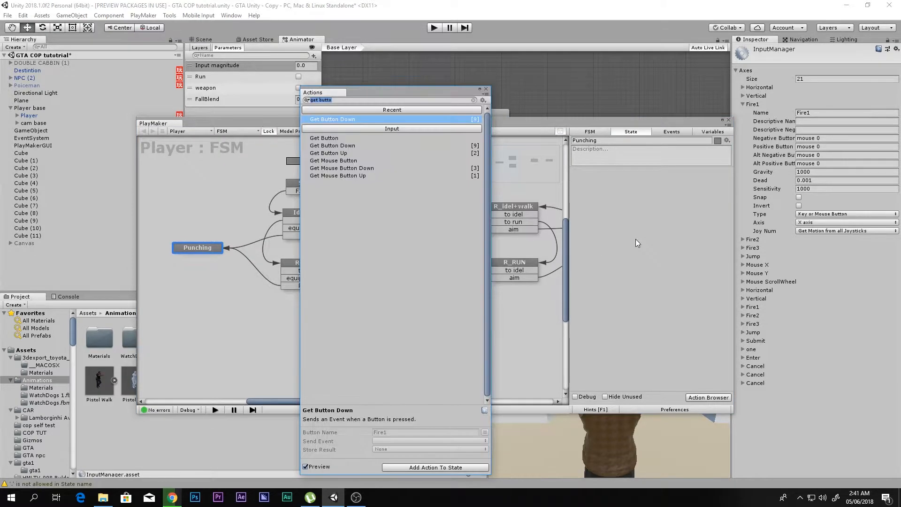
{"action": "type", "text": "anima"}
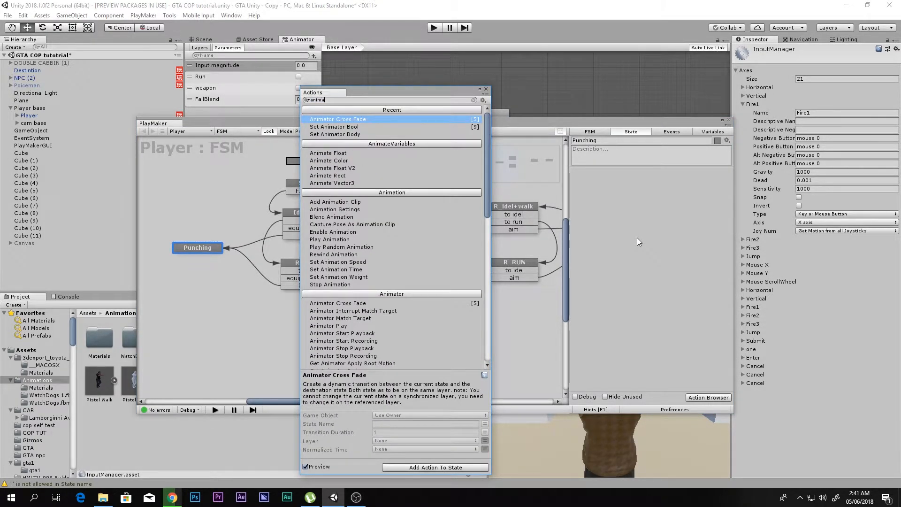
{"action": "key", "text": "Return"}
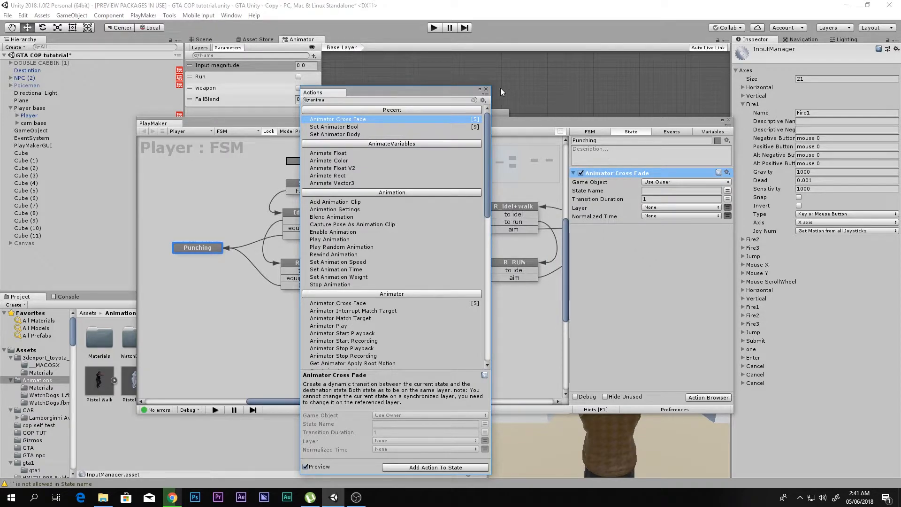
{"action": "left_click", "coordinate": [486, 88]}
Set the Animator Cross Fade's state name to Punch and its transition duration to 0.1.
{"action": "left_click_drag", "start_coordinate": [508, 122], "coordinate": [493, 257]}
{"action": "left_click", "coordinate": [604, 324]}
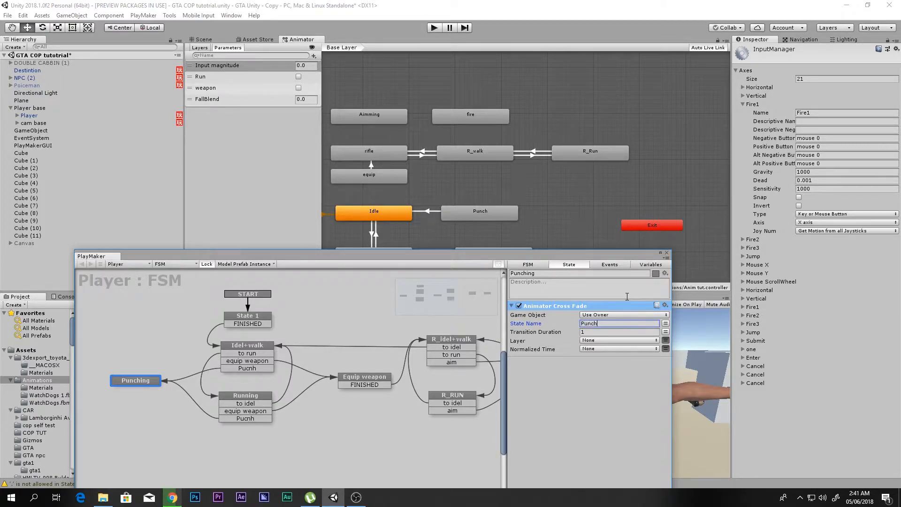
{"action": "left_click_drag", "start_coordinate": [610, 256], "coordinate": [636, 162]}
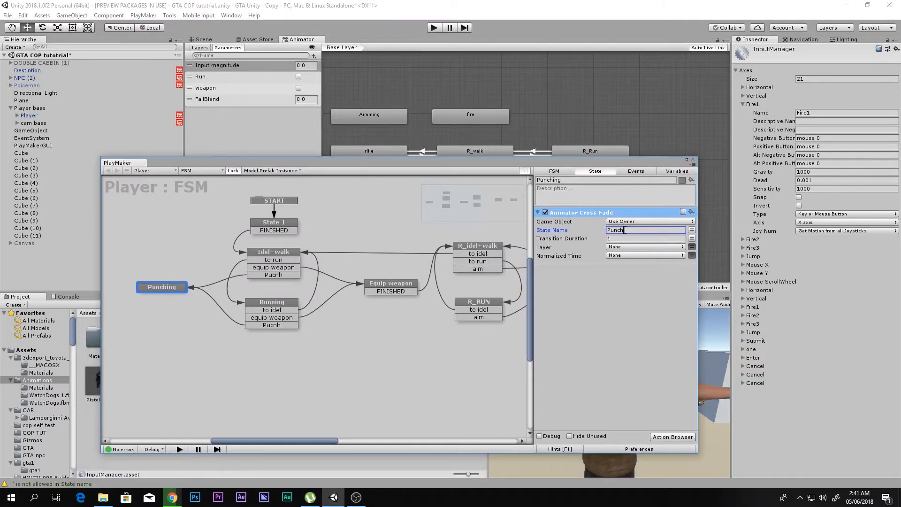
{"action": "left_click", "coordinate": [627, 238]}
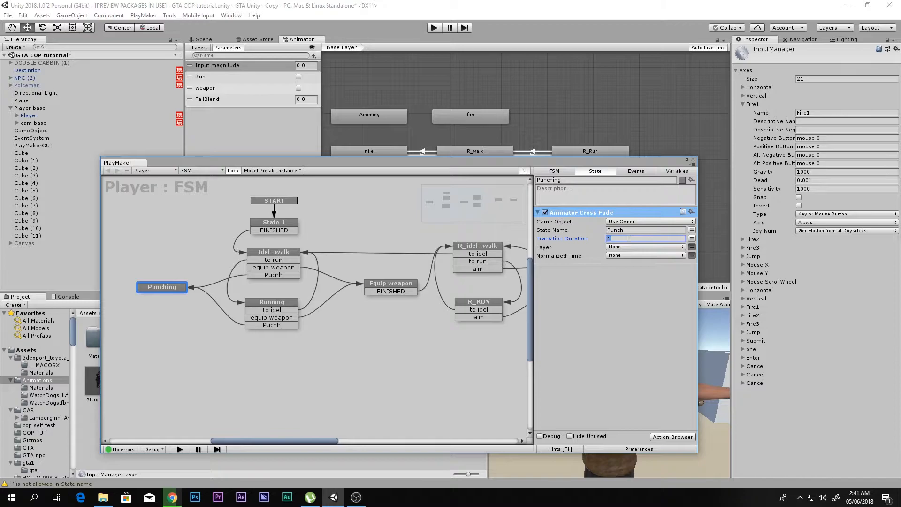
Close the FSM editor and play the game in a maximized Game view, walking the player around and triggering a punch.
{"action": "left_click", "coordinate": [693, 160]}
{"action": "key", "text": "shift+space"}
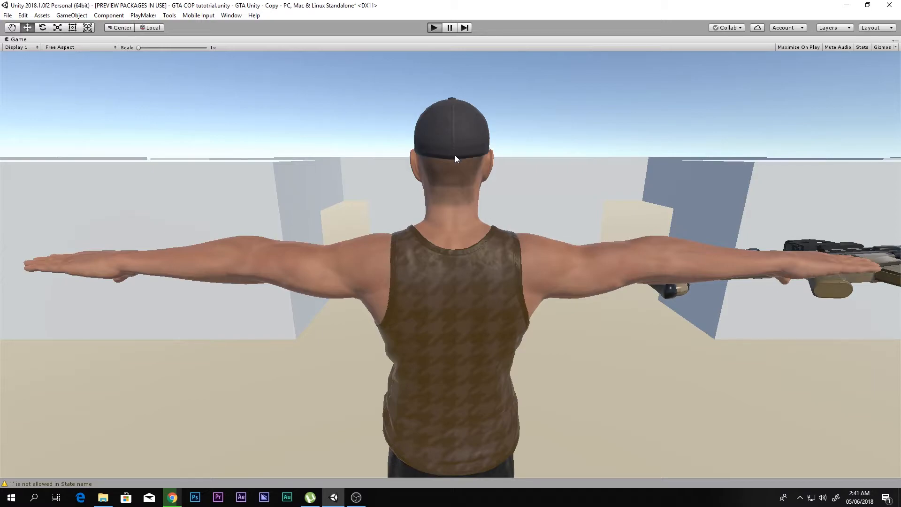
{"action": "key", "text": "ctrl+p"}
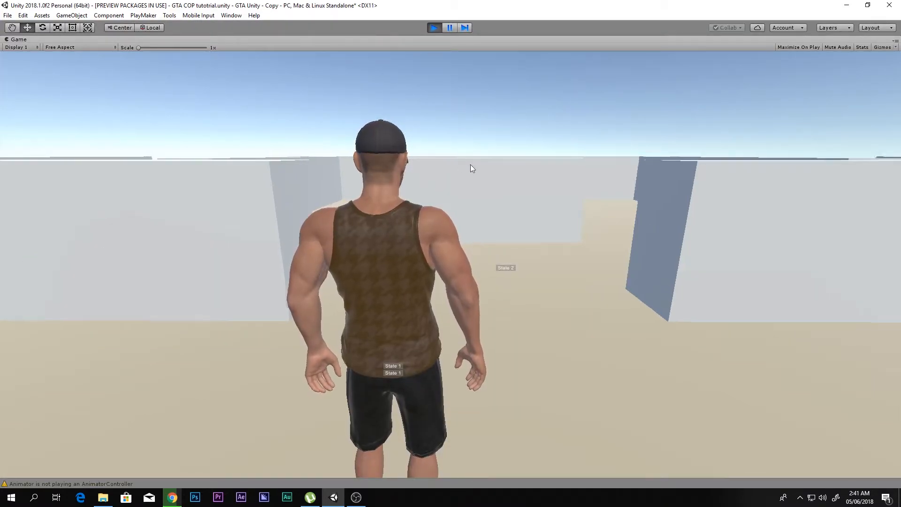
{"action": "key", "text": "w"}
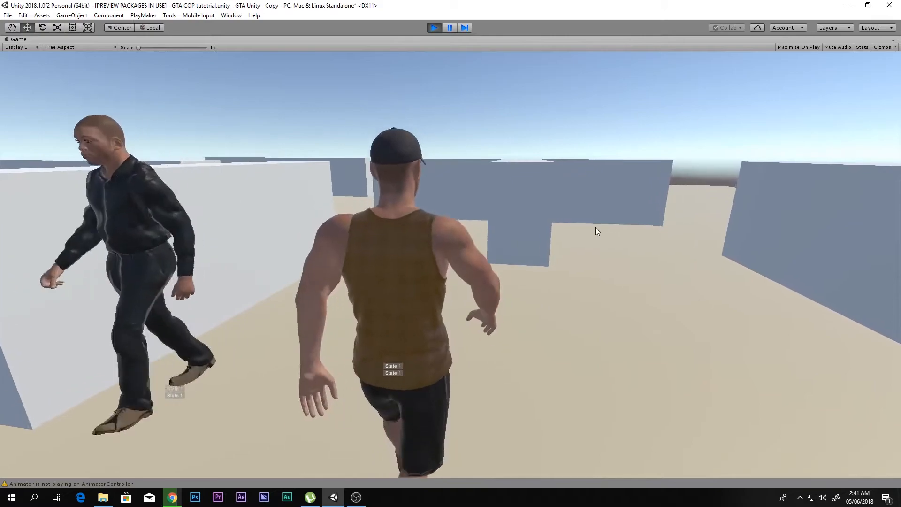
{"action": "left_click", "coordinate": [594, 227]}
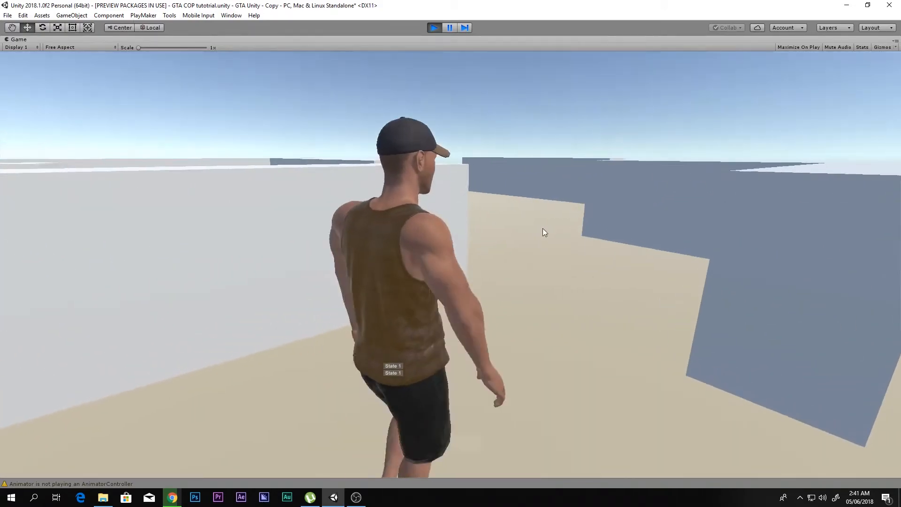
{"action": "key", "text": "w"}
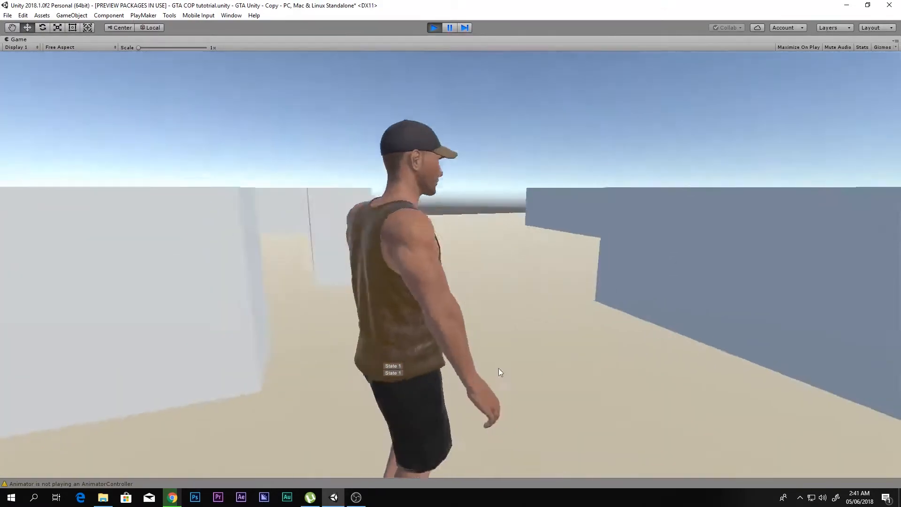
{"action": "key", "text": "w"}
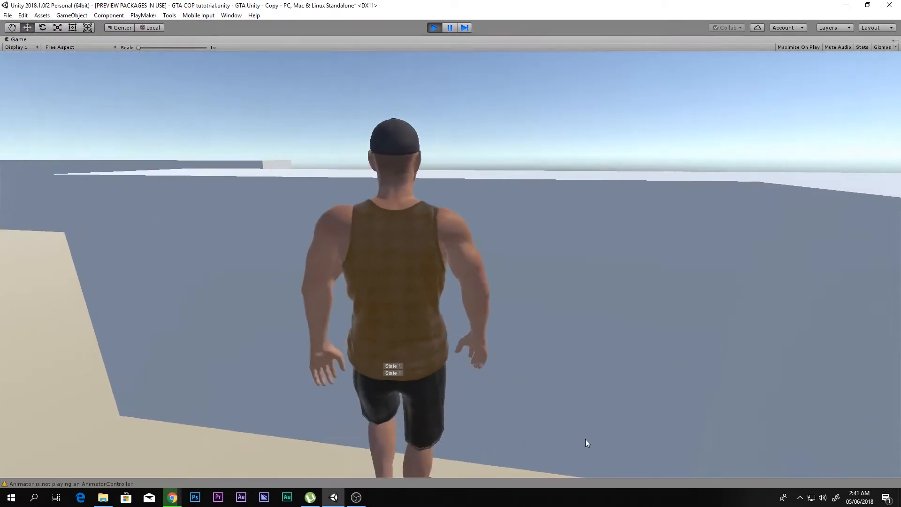
{"action": "key", "text": "w"}
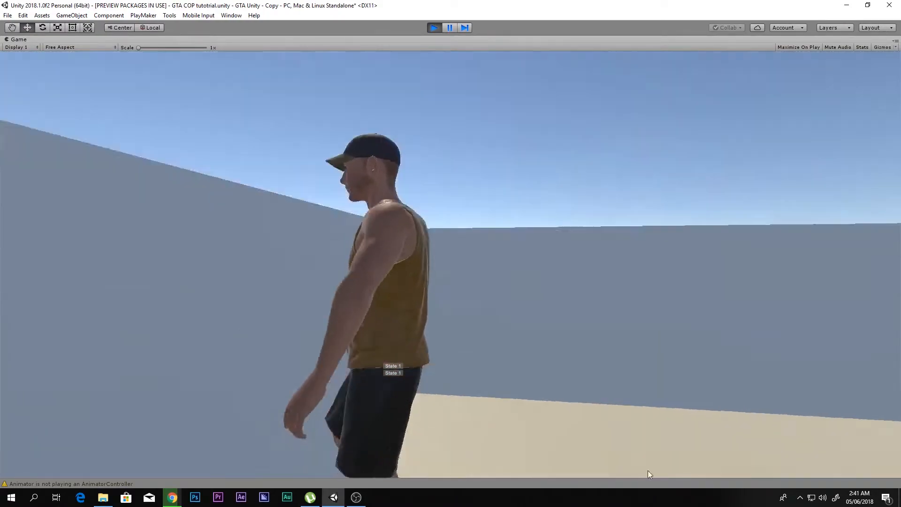
{"action": "key", "text": "w"}
Pause the game, restore the editor layout and open the Player's main FSM to check its active state.
{"action": "left_click", "coordinate": [450, 27]}
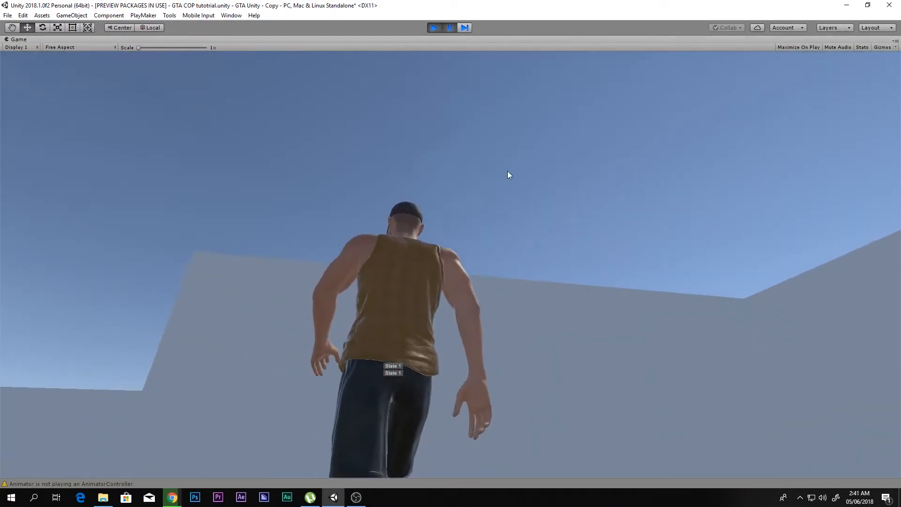
{"action": "key", "text": "shift+space"}
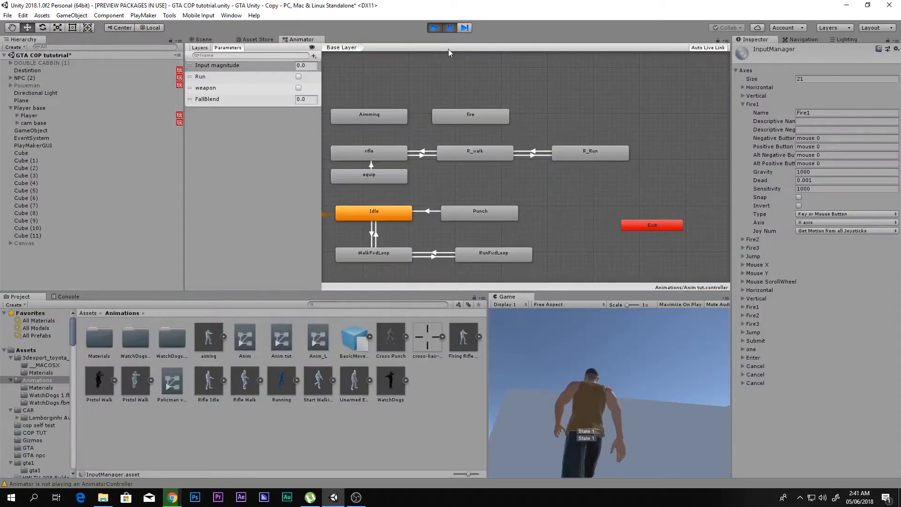
{"action": "left_click", "coordinate": [30, 115]}
{"action": "left_click", "coordinate": [889, 272]}
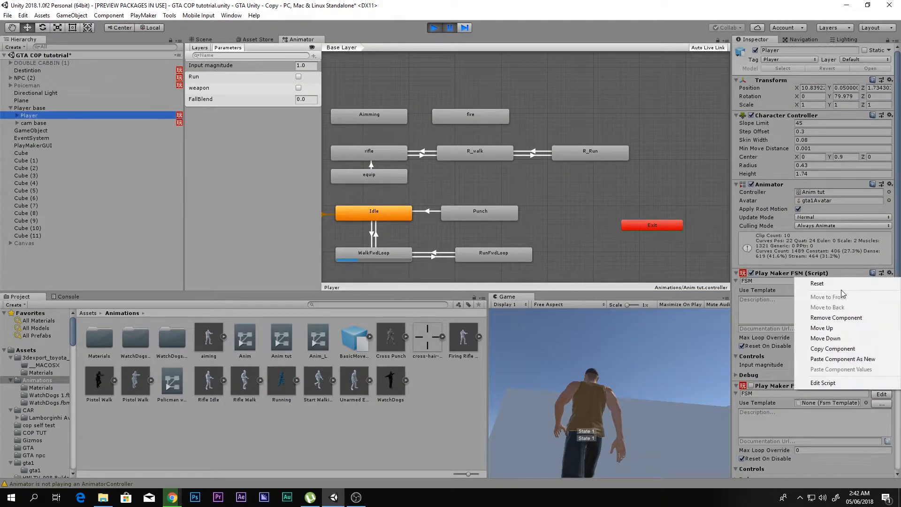
{"action": "left_click", "coordinate": [879, 284]}
{"action": "left_click", "coordinate": [880, 291]}
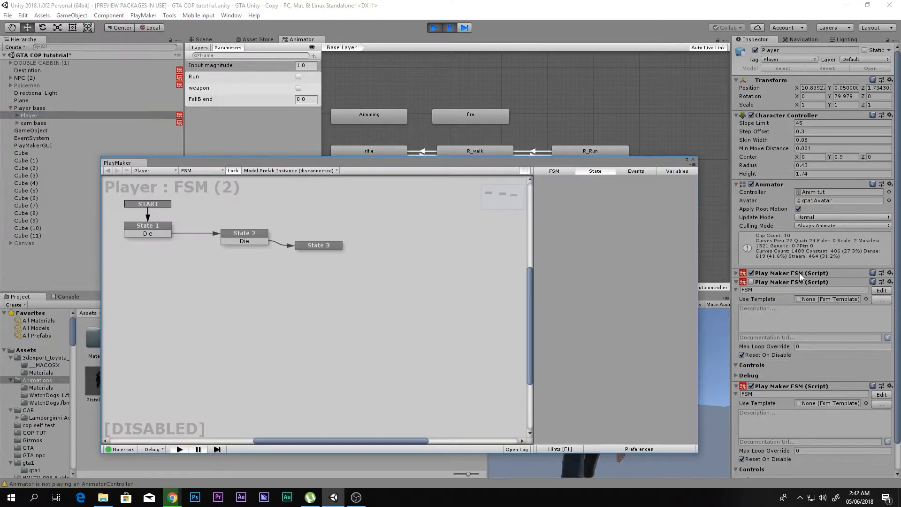
{"action": "left_click", "coordinate": [879, 282]}
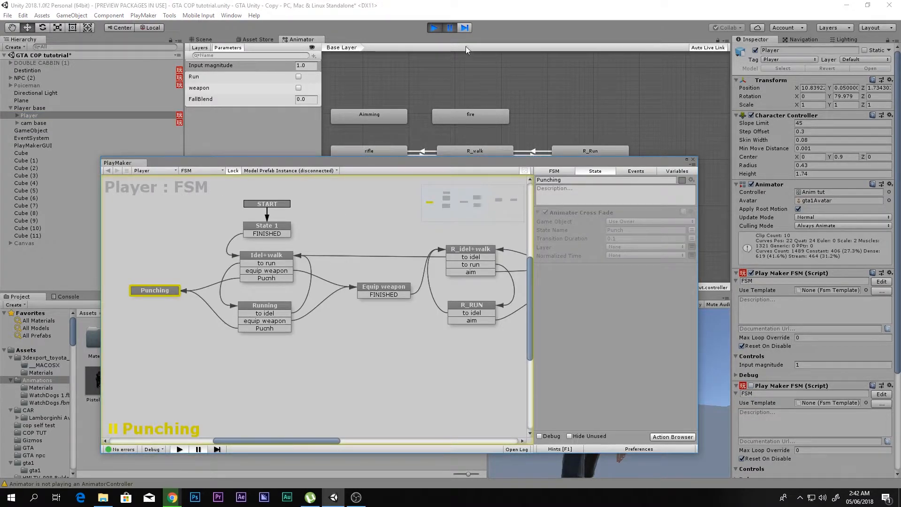
Resume the game to watch the Punching state in the FSM, and end play mode with the FSM editor closed.
{"action": "left_click", "coordinate": [451, 28]}
{"action": "left_click", "coordinate": [155, 290]}
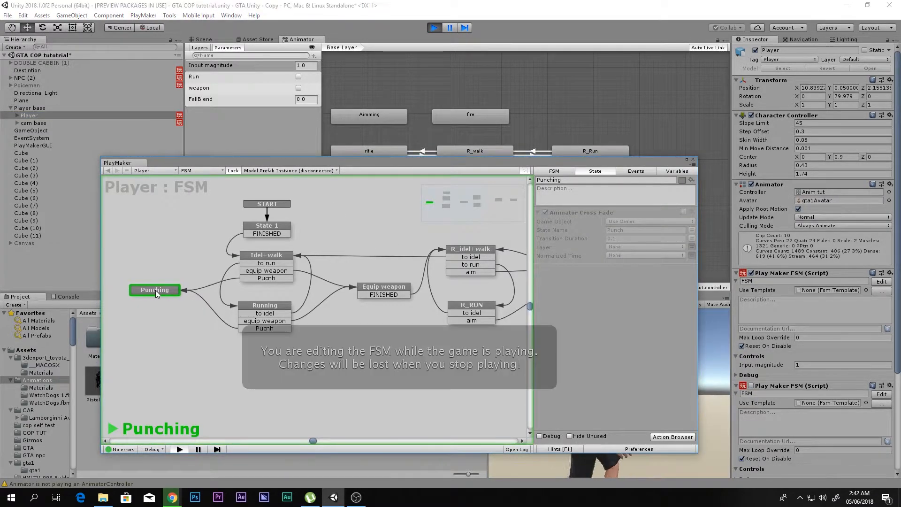
{"action": "left_click", "coordinate": [434, 28]}
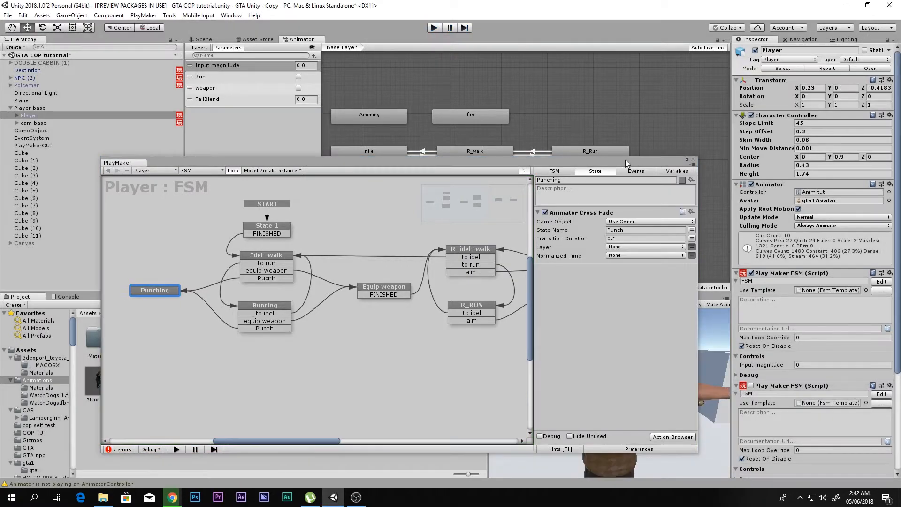
{"action": "left_click", "coordinate": [693, 159]}
Scrub through the Cross Punch animation preview to examine the motion between its start and end frames.
{"action": "left_click", "coordinate": [403, 338]}
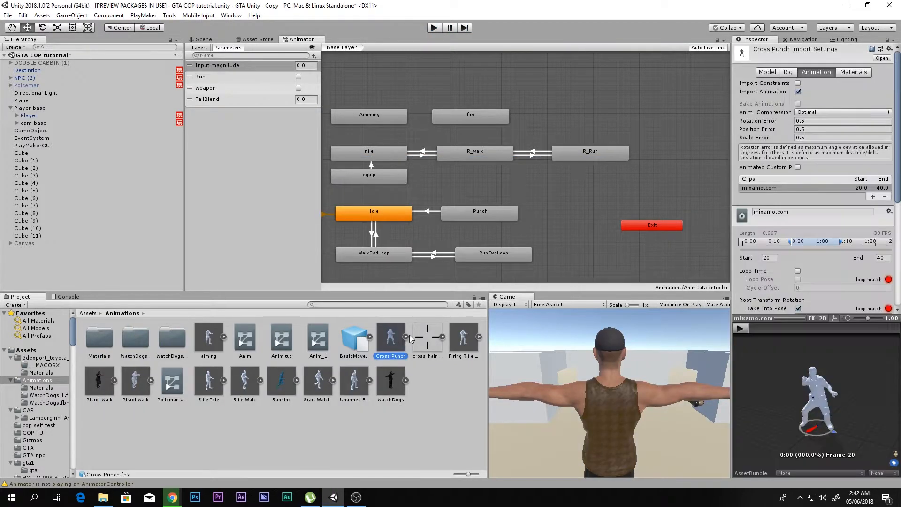
{"action": "left_click_drag", "start_coordinate": [768, 330], "coordinate": [897, 334]}
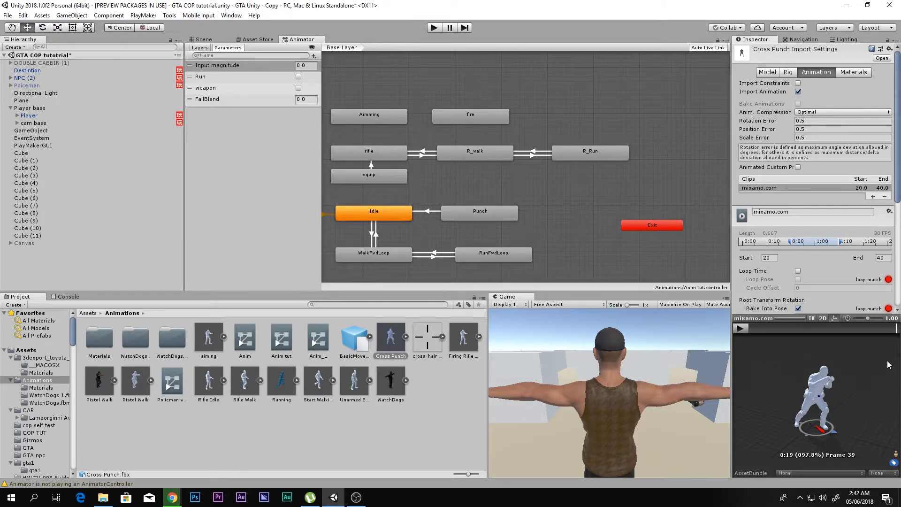
{"action": "left_click_drag", "start_coordinate": [897, 333], "coordinate": [840, 351]}
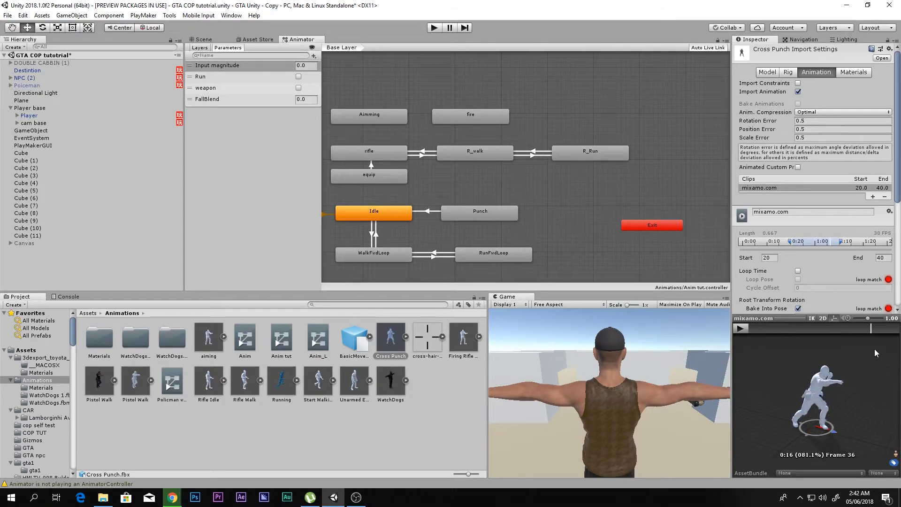
Reopen the Player's FSM and add a Wait action to the Punching state.
{"action": "left_click", "coordinate": [45, 115]}
{"action": "left_click", "coordinate": [881, 281]}
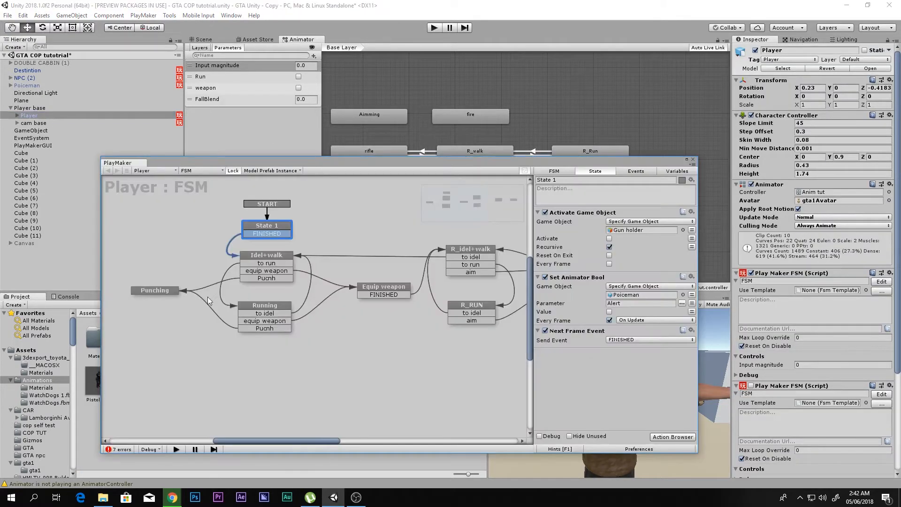
{"action": "type", "text": "wa"}
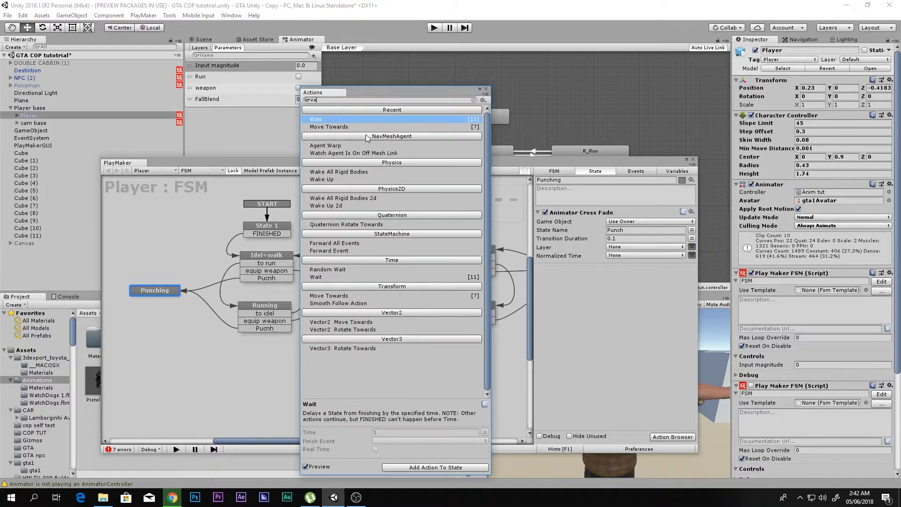
{"action": "double_click", "coordinate": [346, 120]}
{"action": "left_click", "coordinate": [486, 89]}
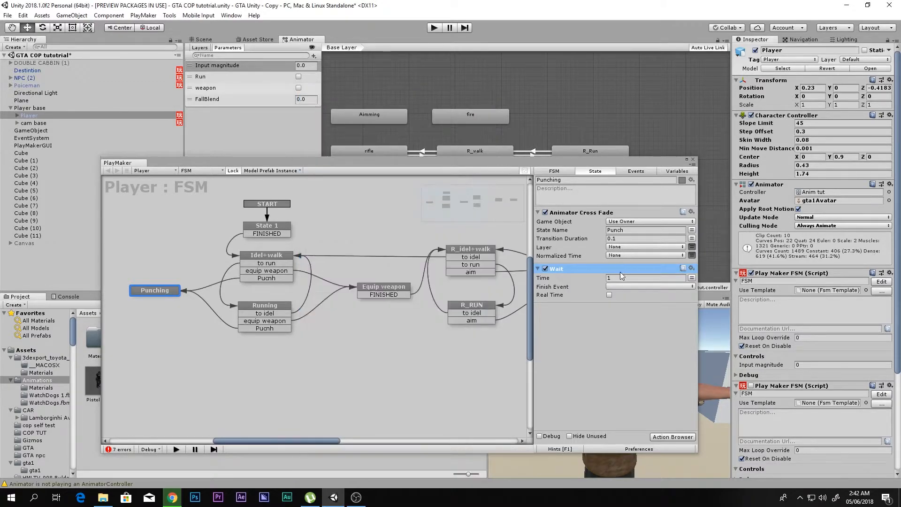
Set the Wait action's finish event to FINISHED, add that transition to Punching and link it to Idel+walk.
{"action": "left_click", "coordinate": [617, 288]}
{"action": "left_click", "coordinate": [631, 305]}
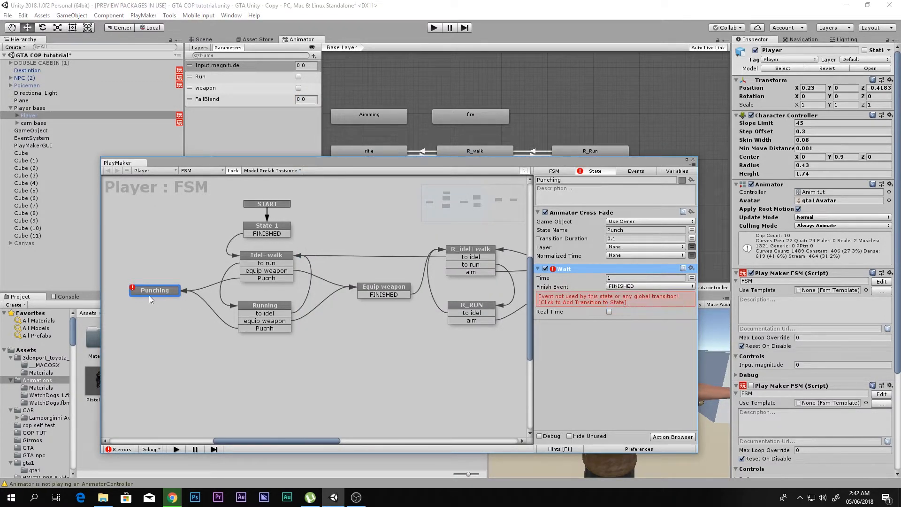
{"action": "left_click", "coordinate": [590, 297]}
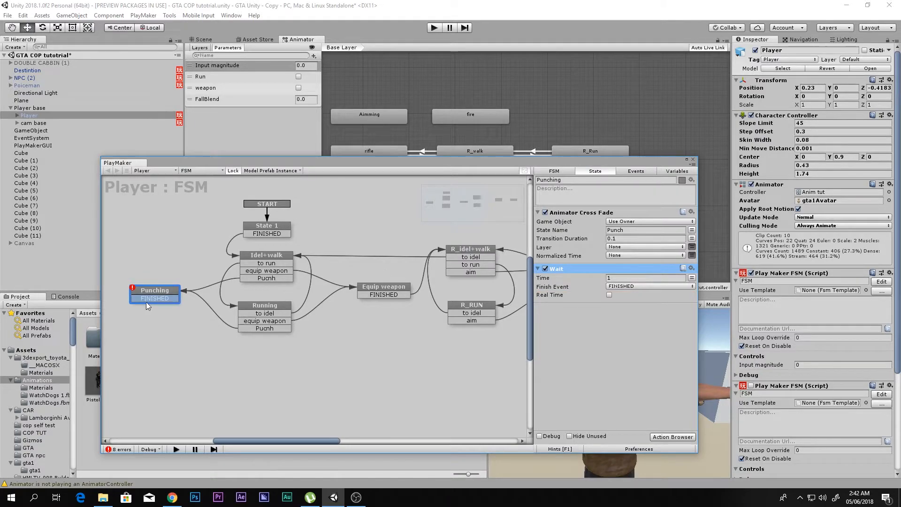
{"action": "left_click_drag", "start_coordinate": [148, 300], "coordinate": [249, 261]}
Close the FSM editor and play the game, moving the player around to test the return from punching to walking.
{"action": "left_click", "coordinate": [693, 159]}
{"action": "left_click", "coordinate": [434, 28]}
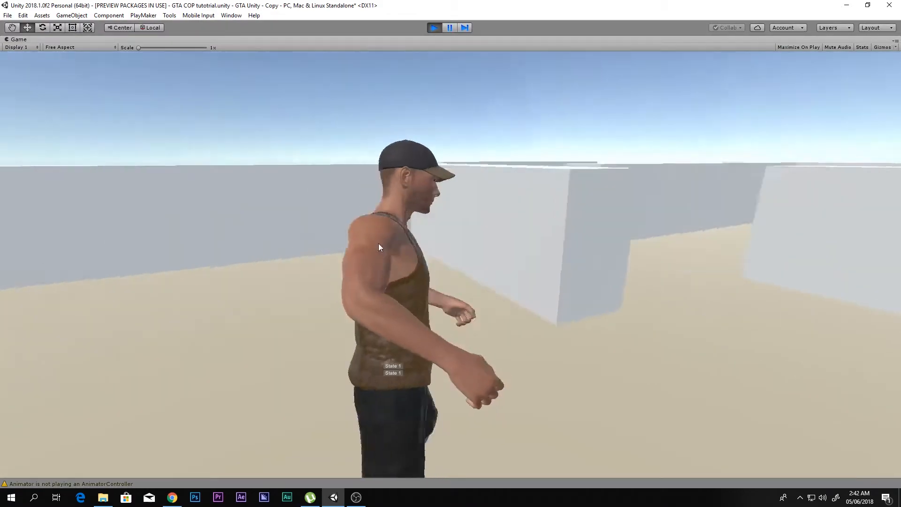
{"action": "key", "text": "w"}
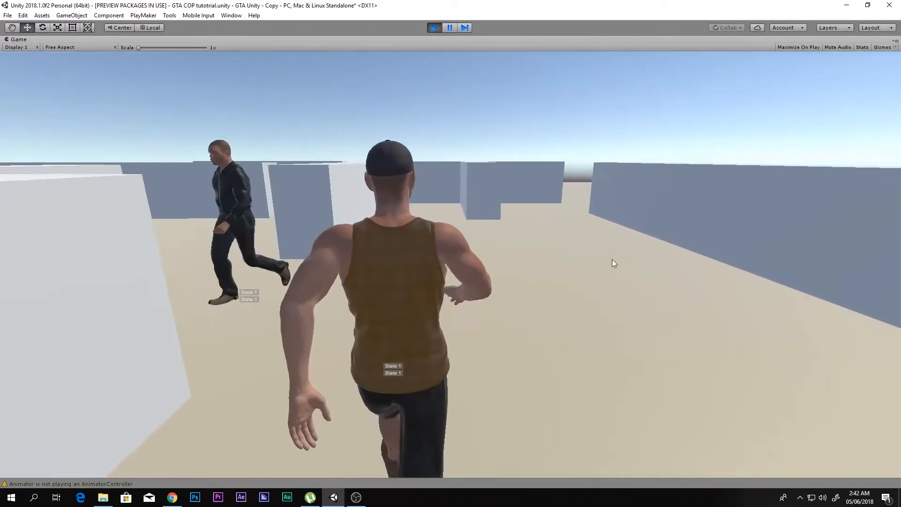
{"action": "key", "text": "w"}
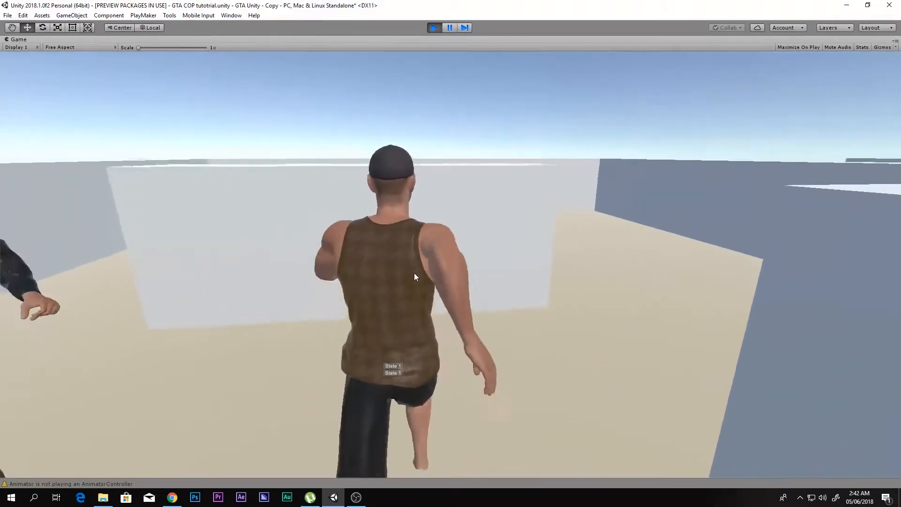
{"action": "key", "text": "w"}
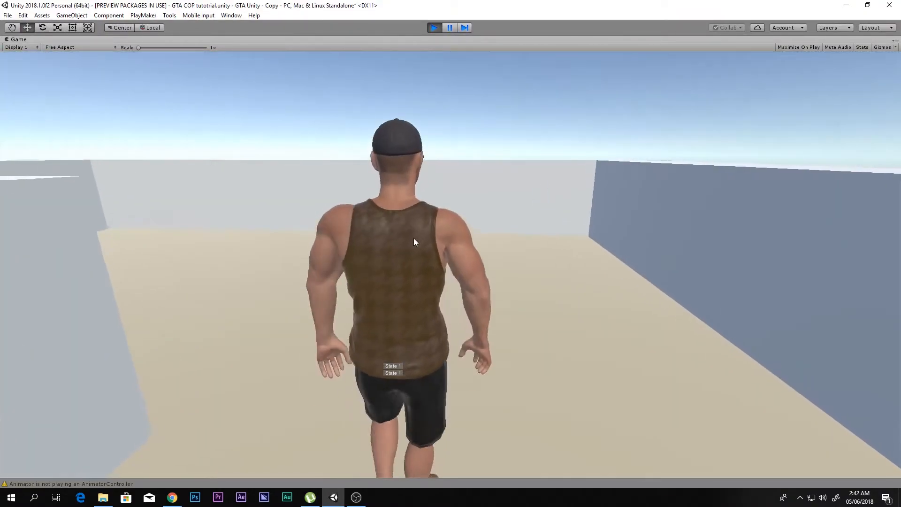
Test the punch while walking in the maximized game, and stop playing.
{"action": "left_click", "coordinate": [413, 238]}
{"action": "key", "text": "w"}
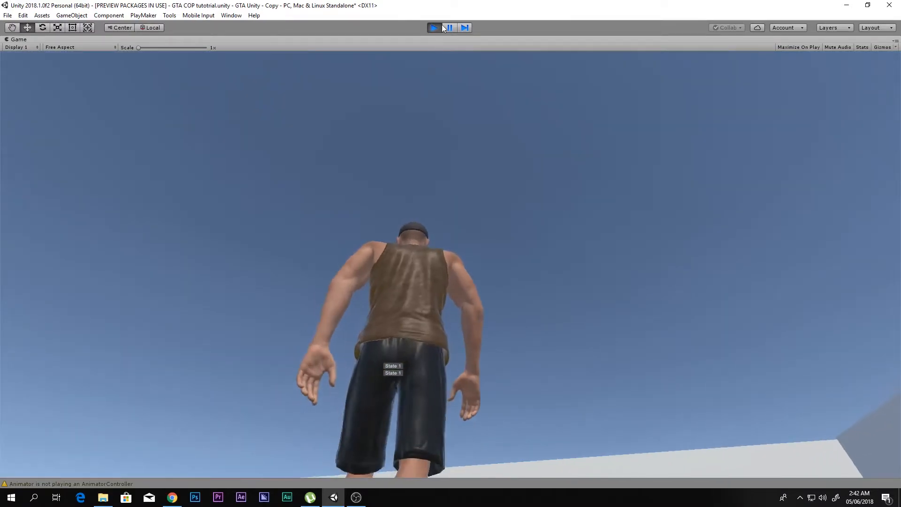
{"action": "left_click", "coordinate": [434, 27]}
{"action": "key", "text": "shift+space"}
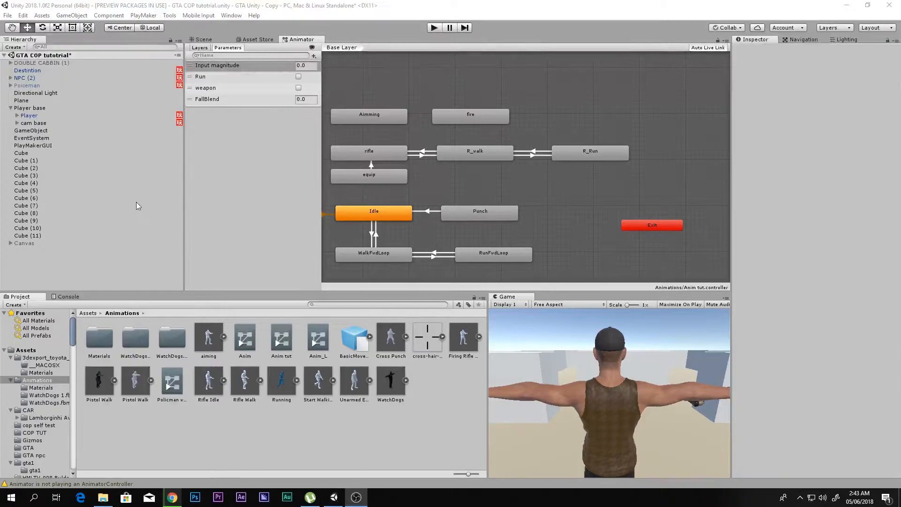
Open the Player's FSM and play the game, punching and walking to watch the transitions between Punching and Idel+walk.
{"action": "left_click", "coordinate": [540, 194]}
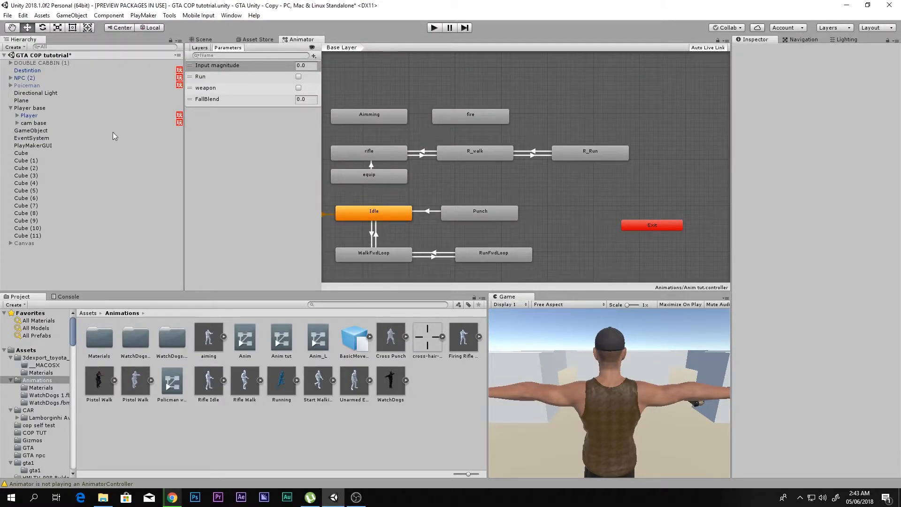
{"action": "left_click", "coordinate": [29, 115]}
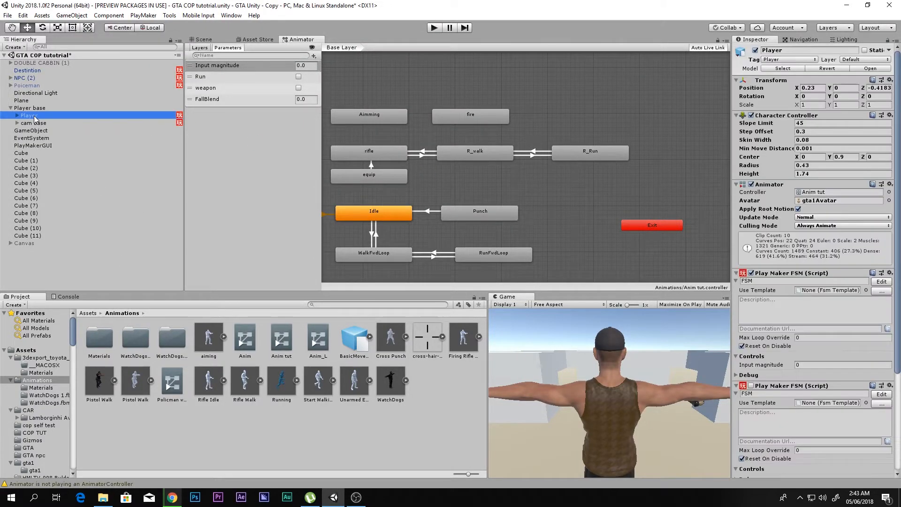
{"action": "left_click", "coordinate": [881, 281]}
{"action": "left_click", "coordinate": [435, 29]}
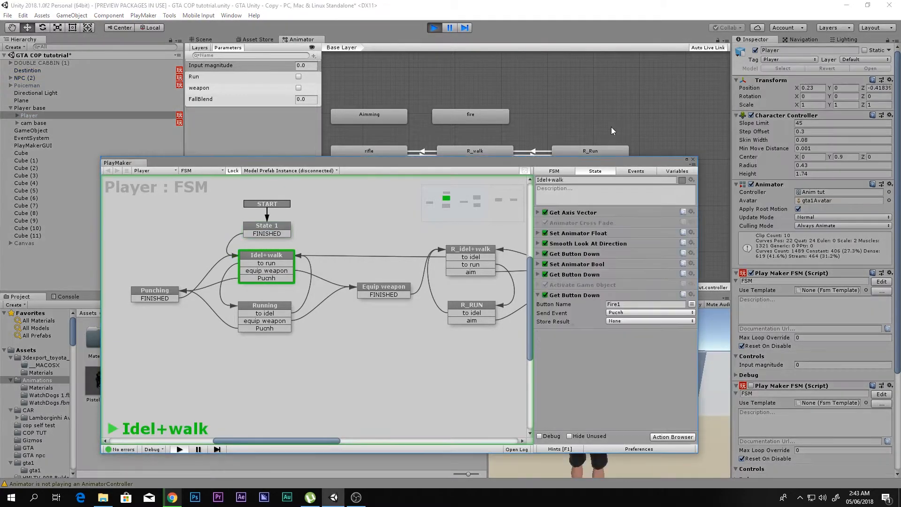
{"action": "left_click_drag", "start_coordinate": [613, 157], "coordinate": [569, 82]}
{"action": "left_click", "coordinate": [688, 387]}
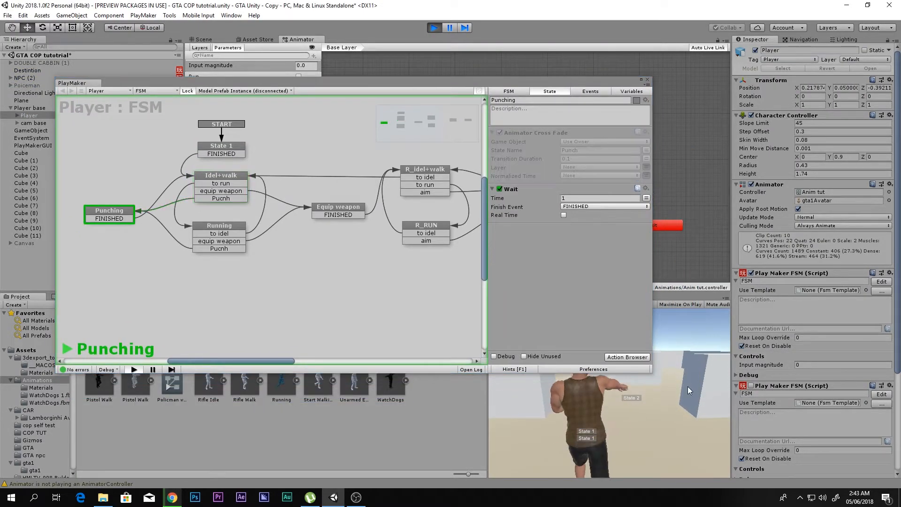
{"action": "key", "text": "w"}
{"action": "left_click", "coordinate": [667, 390]}
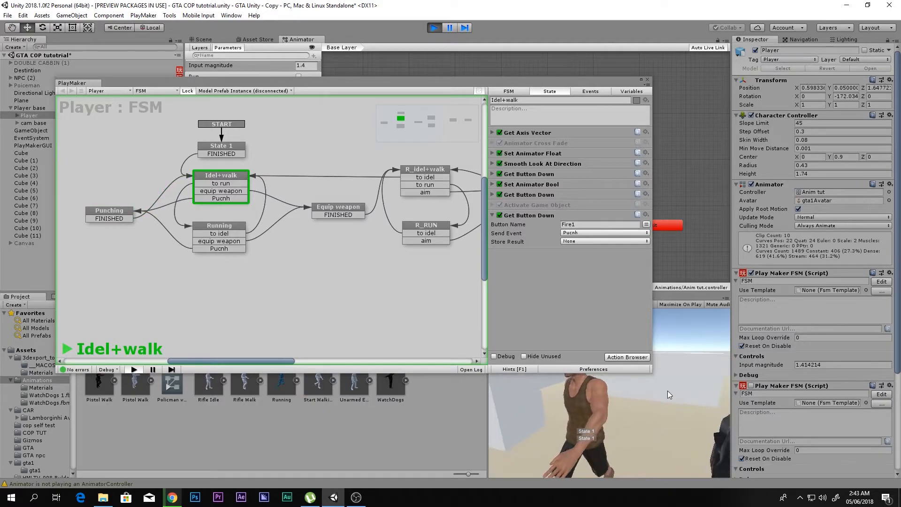
{"action": "left_click", "coordinate": [667, 391]}
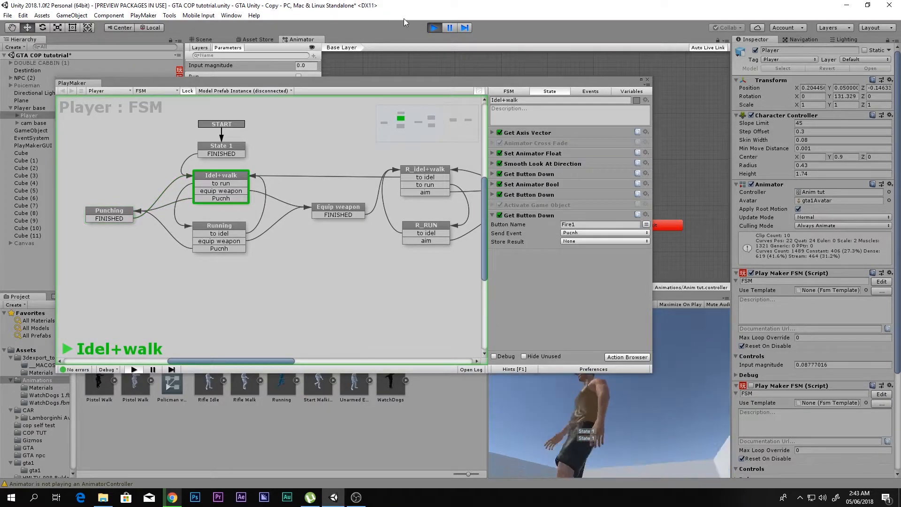
{"action": "left_click", "coordinate": [434, 28]}
Run the game with the FSM editor closed and check the Punch state's return to Idle in the Animator while moving and punching.
{"action": "left_click", "coordinate": [119, 217]}
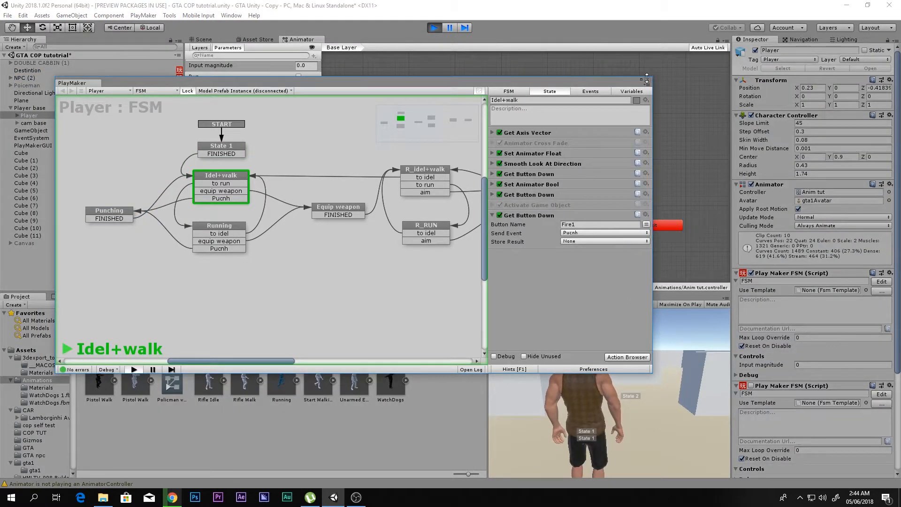
{"action": "left_click", "coordinate": [647, 80]}
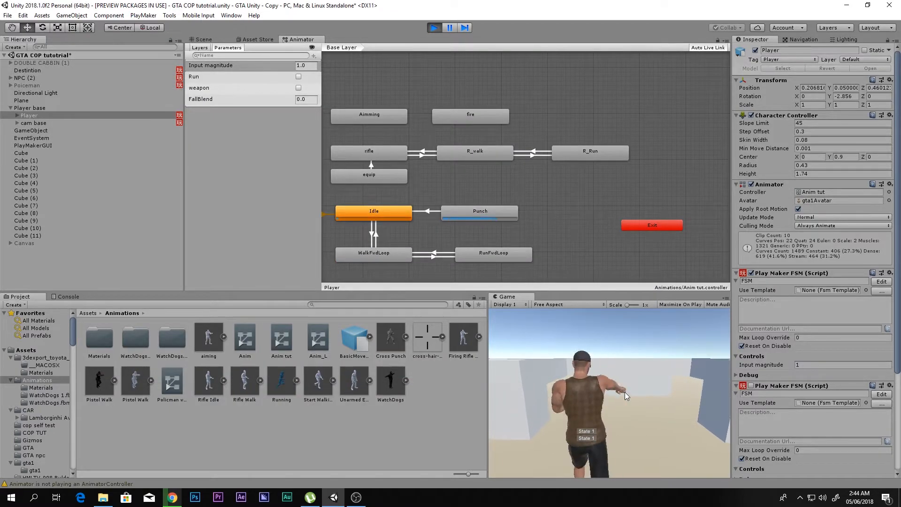
{"action": "key", "text": "a"}
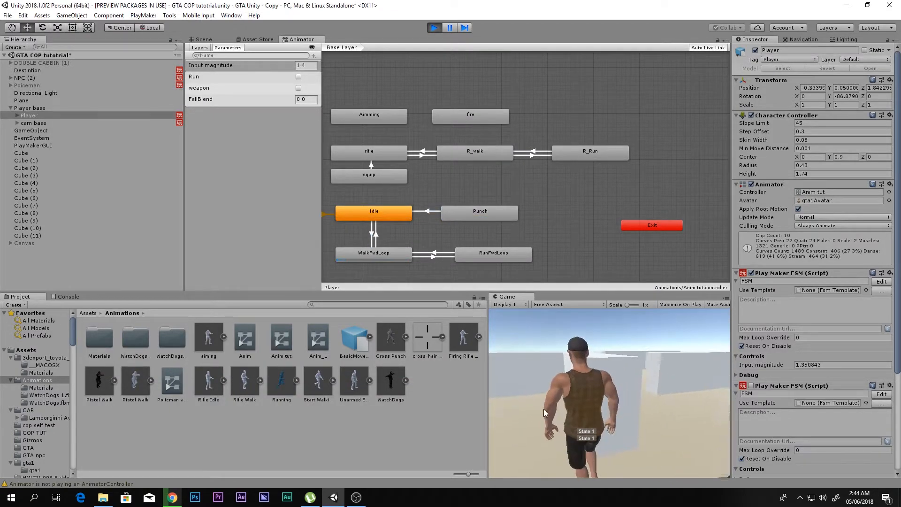
{"action": "left_click", "coordinate": [598, 396]}
{"action": "key", "text": "s"}
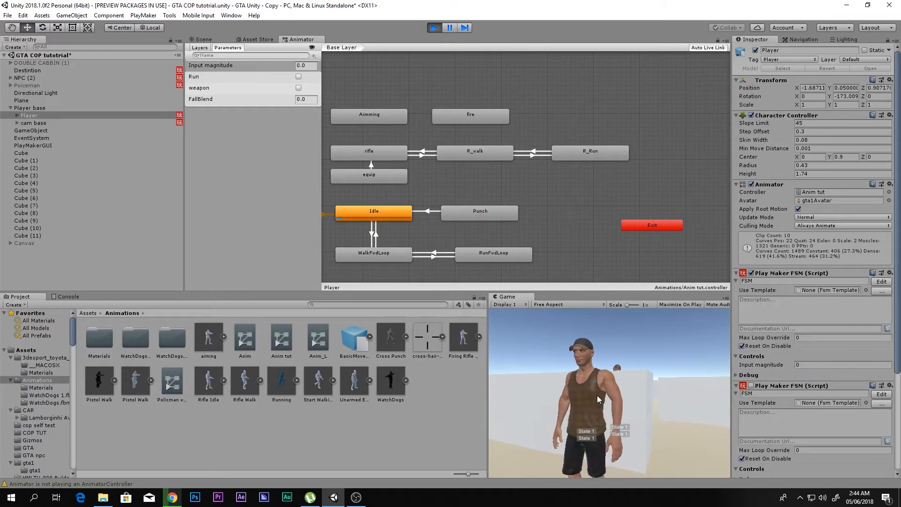
{"action": "left_click", "coordinate": [597, 395]}
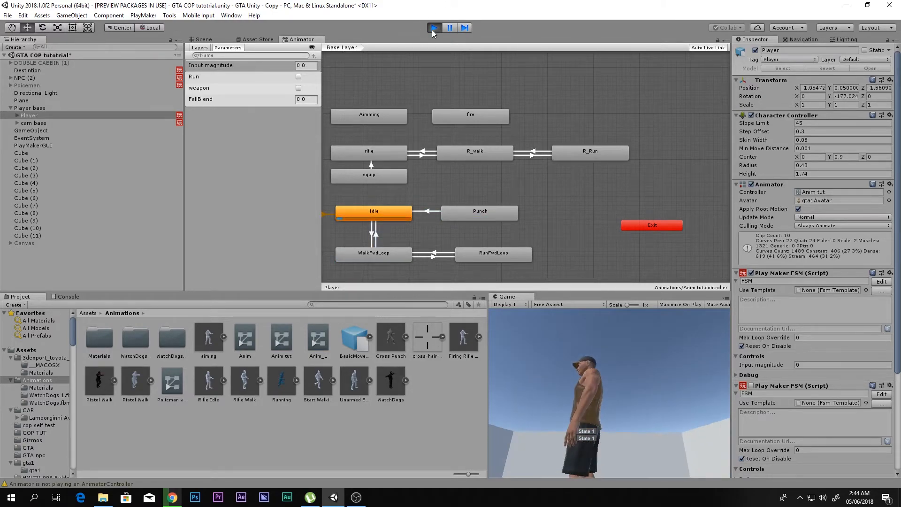
{"action": "key", "text": "ctrl+p"}
Replace the Animator's Punch to Idle transition with a transition from Punch to WalkFwdLoop.
{"action": "left_click", "coordinate": [435, 211]}
{"action": "right_click", "coordinate": [461, 216]}
{"action": "left_click", "coordinate": [479, 222]}
{"action": "left_click", "coordinate": [390, 255]}
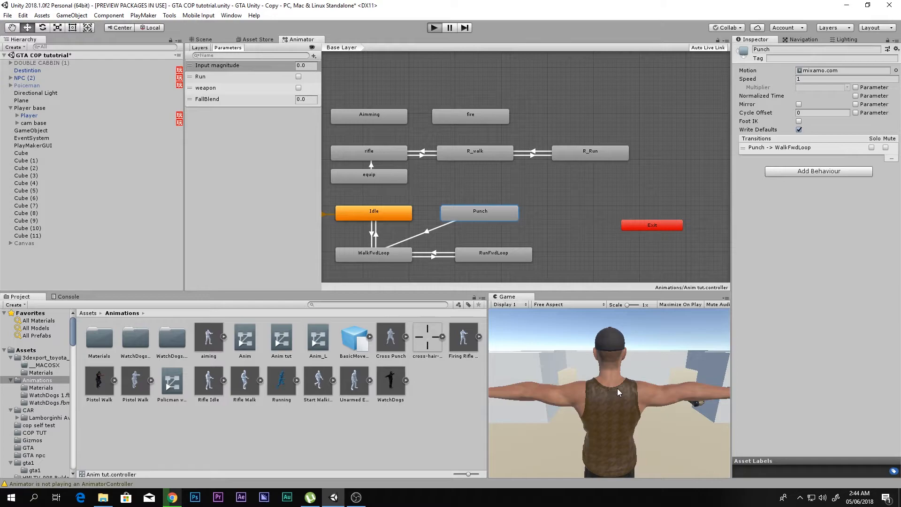
Play the game to test the Punch to WalkFwdLoop transition, checking it in the maximized game view, and stop playing.
{"action": "key", "text": "ctrl+p"}
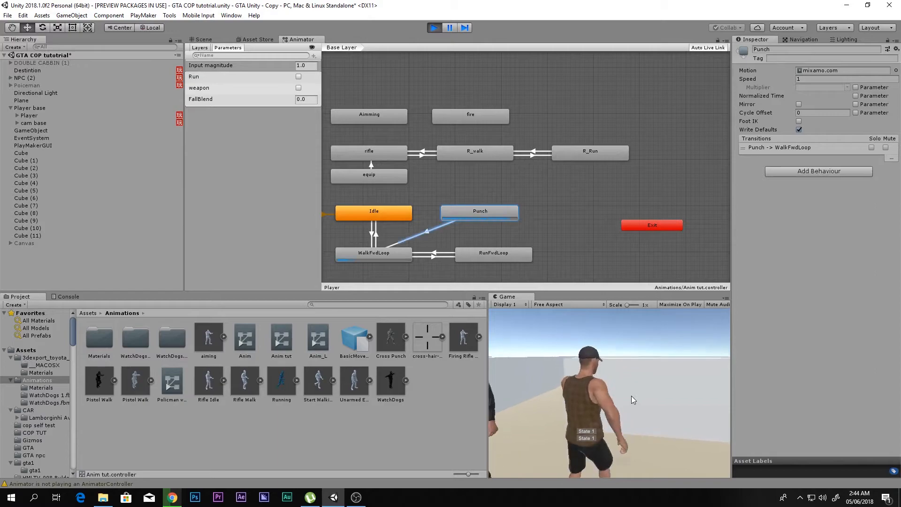
{"action": "left_click", "coordinate": [450, 28]}
{"action": "key", "text": "shift+space"}
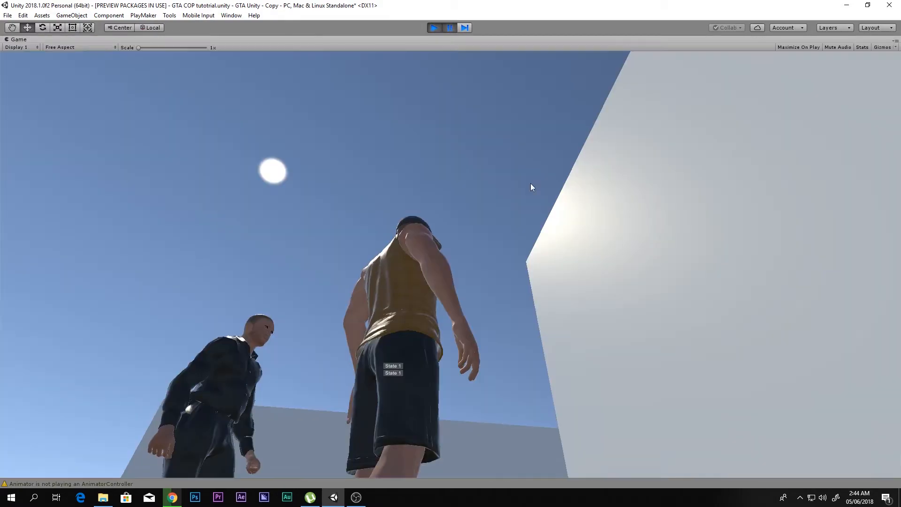
{"action": "left_click", "coordinate": [448, 28]}
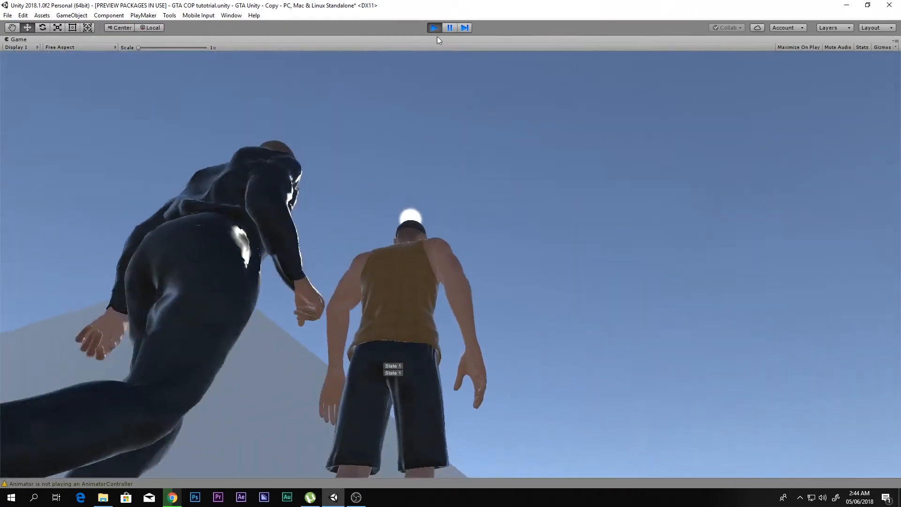
{"action": "left_click", "coordinate": [434, 27]}
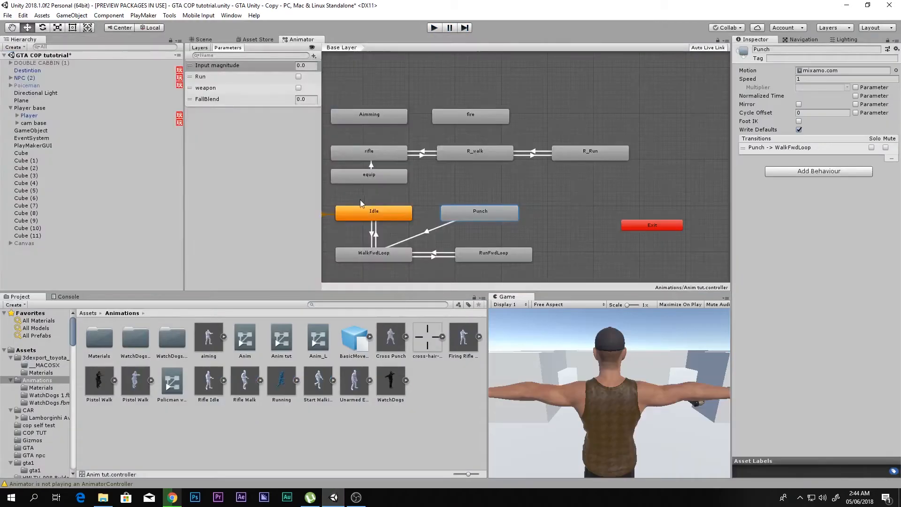
Find the Player's right hand in the Scene and create an empty child object under mixamorig:RightHand.
{"action": "middle_click_drag", "start_coordinate": [366, 109], "coordinate": [534, 136]}
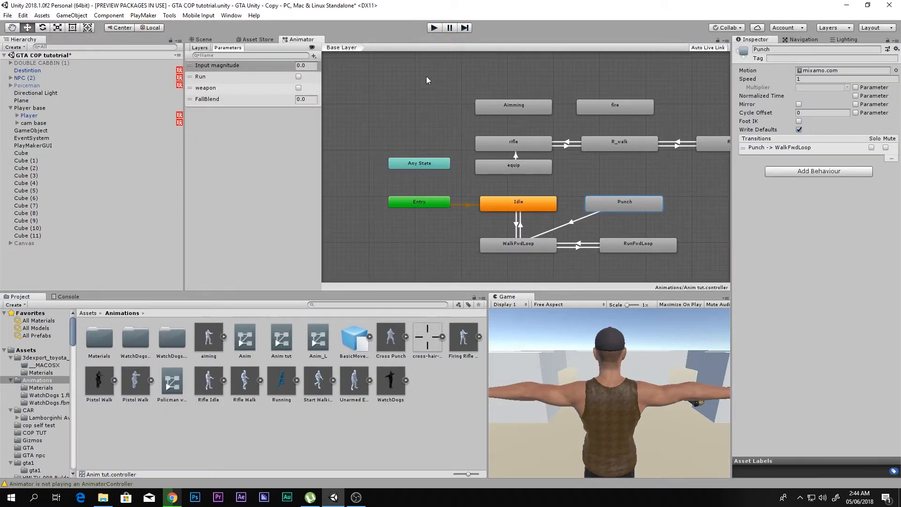
{"action": "left_click", "coordinate": [202, 39]}
{"action": "scroll", "coordinate": [501, 165], "scroll_direction": "up", "scroll_amount": 2}
{"action": "middle_click_drag", "start_coordinate": [500, 164], "coordinate": [419, 188]}
{"action": "left_click", "coordinate": [430, 190]}
{"action": "left_click", "coordinate": [430, 192]}
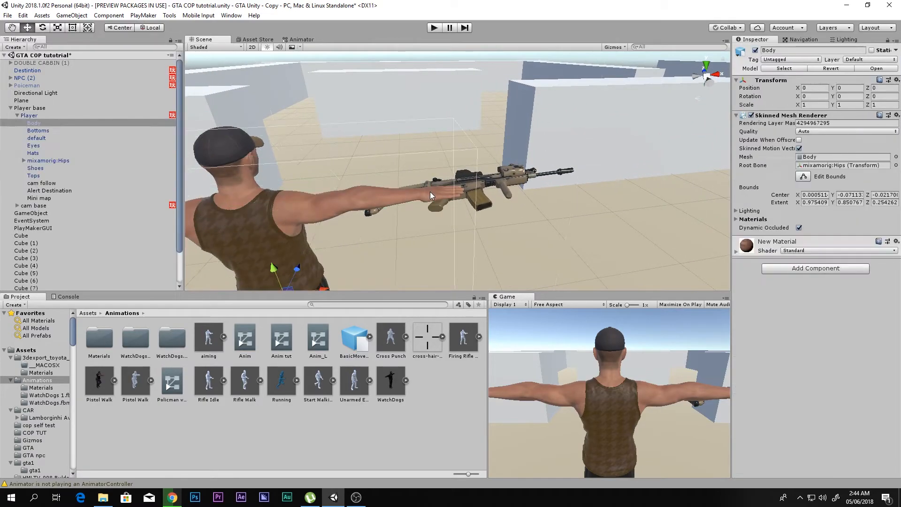
{"action": "left_click", "coordinate": [430, 192]}
{"action": "left_click", "coordinate": [109, 228]}
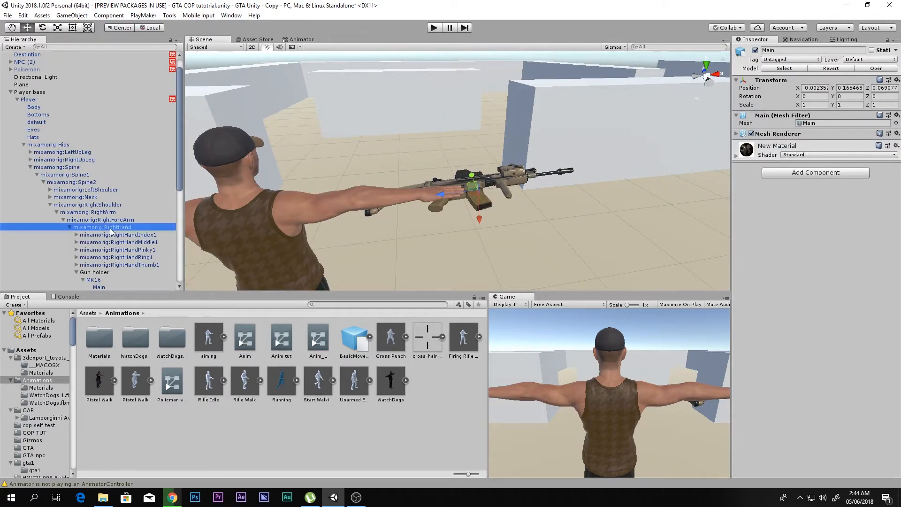
{"action": "right_click", "coordinate": [109, 228]}
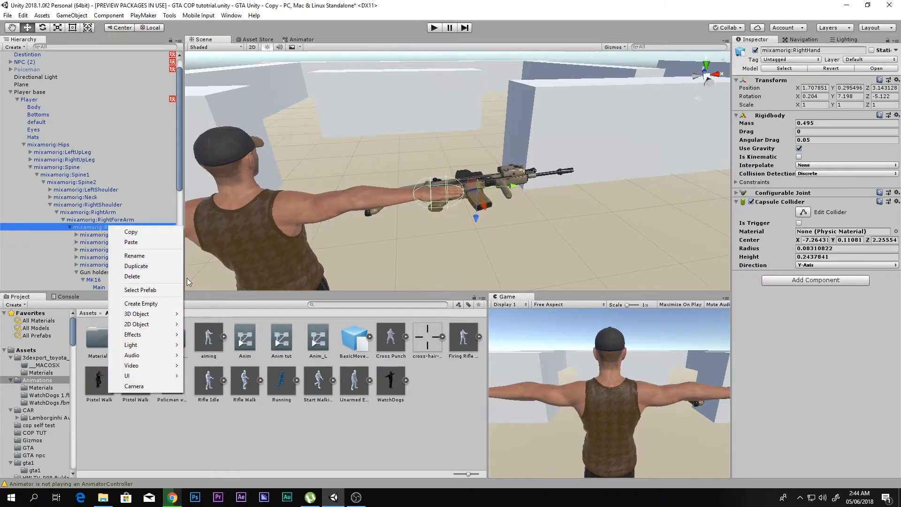
{"action": "left_click", "coordinate": [160, 303]}
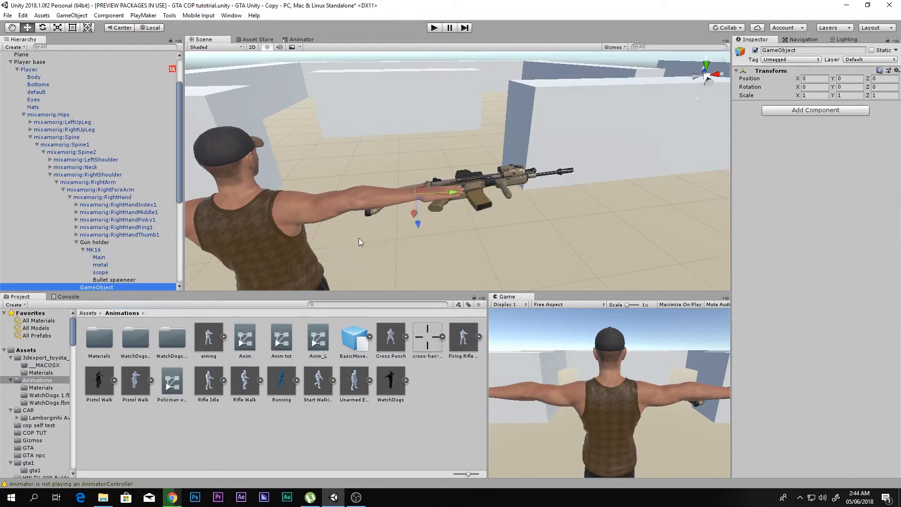
Name the new hand object "Puching box" and add a Box Collider to it.
{"action": "left_click", "coordinate": [790, 50]}
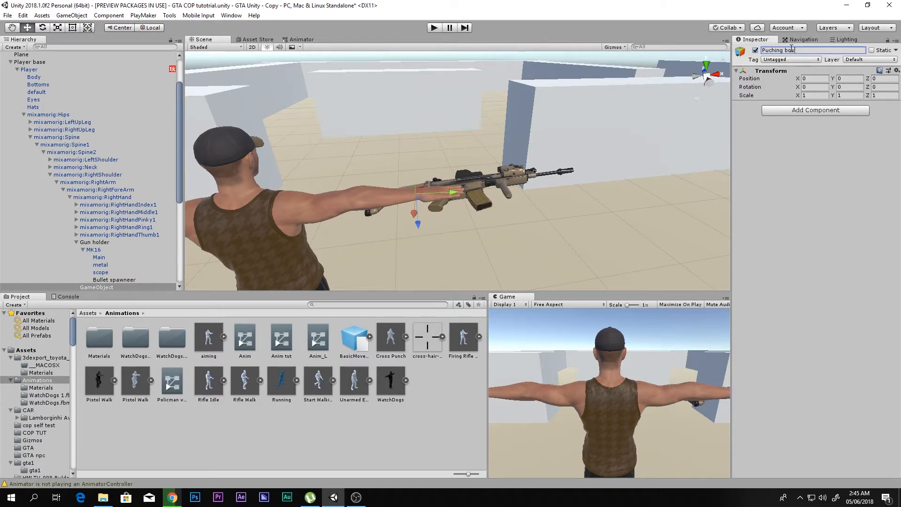
{"action": "left_click", "coordinate": [774, 111]}
{"action": "left_click", "coordinate": [795, 146]}
{"action": "type", "text": "f"}
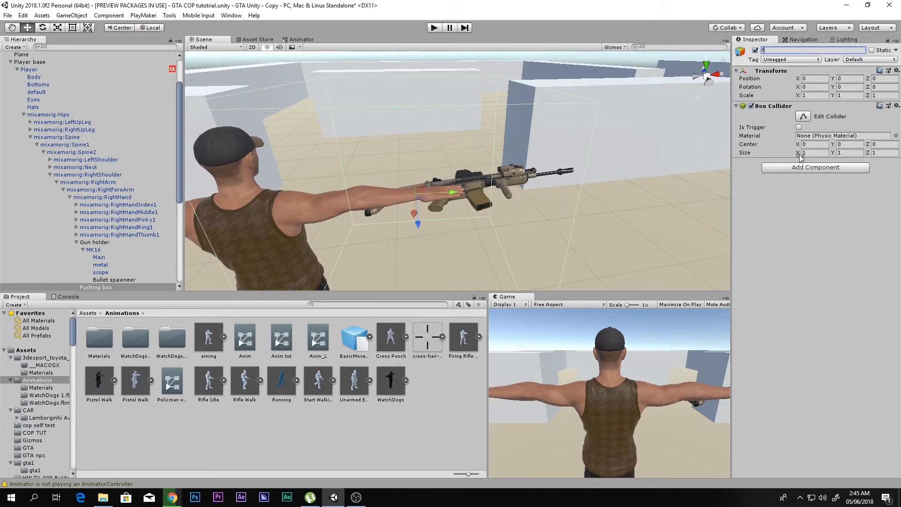
Fit the Box Collider around the right hand with size X 0.26, Y 0.26, Z 0.23 and center Y 0.14.
{"action": "left_click_drag", "start_coordinate": [798, 153], "coordinate": [764, 159]}
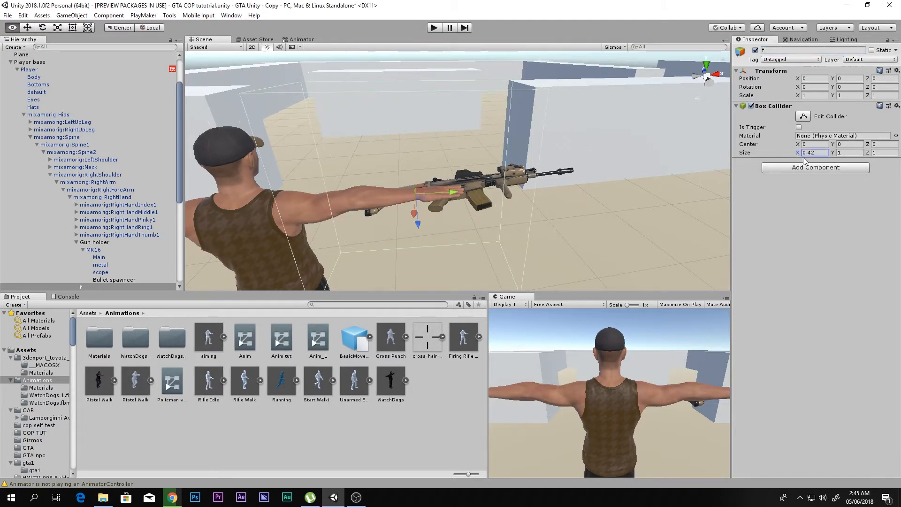
{"action": "left_click_drag", "start_coordinate": [838, 154], "coordinate": [838, 155]}
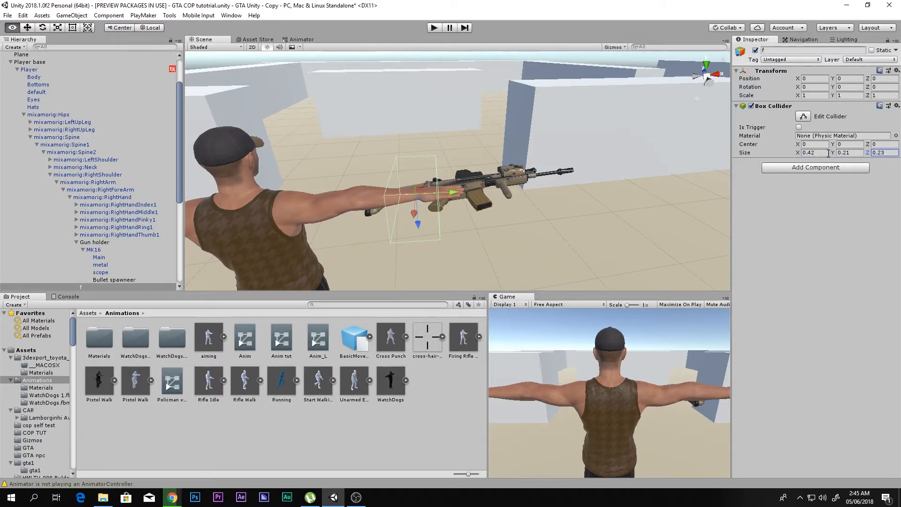
{"action": "left_click_drag", "start_coordinate": [838, 155], "coordinate": [799, 154]}
{"action": "mouse_move", "coordinate": [872, 155]}
{"action": "left_mouse_down"}
{"action": "mouse_move", "coordinate": [843, 146]}
{"action": "mouse_move", "coordinate": [856, 154]}
{"action": "left_mouse_up"}
{"action": "left_click", "coordinate": [706, 65]}
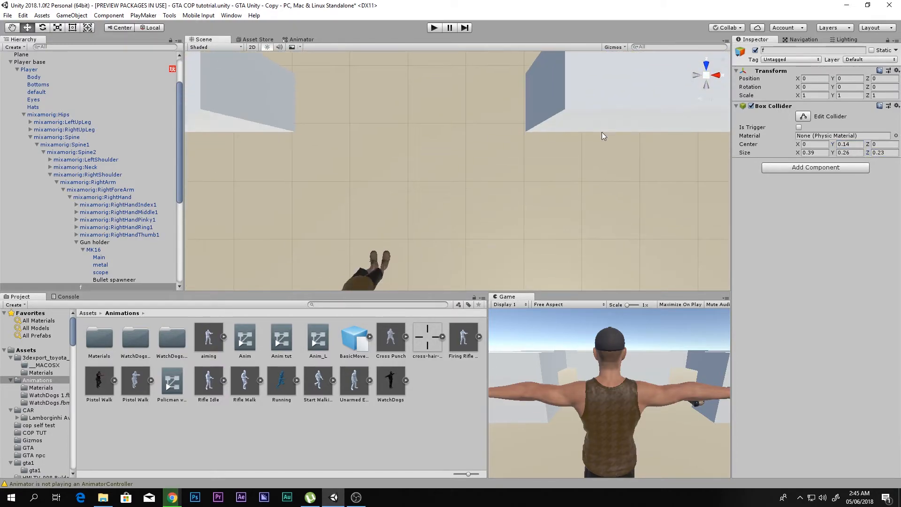
{"action": "key", "text": "f"}
{"action": "left_click_drag", "start_coordinate": [790, 152], "coordinate": [787, 151]}
Reselect the collider object under the right hand and rename it "Punching box".
{"action": "left_click", "coordinate": [705, 92]}
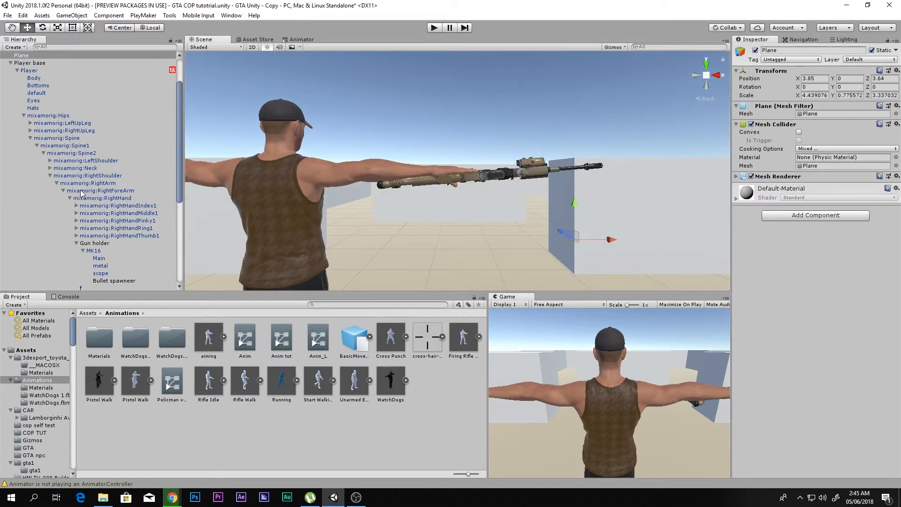
{"action": "scroll", "coordinate": [77, 244], "scroll_direction": "down", "scroll_amount": 3}
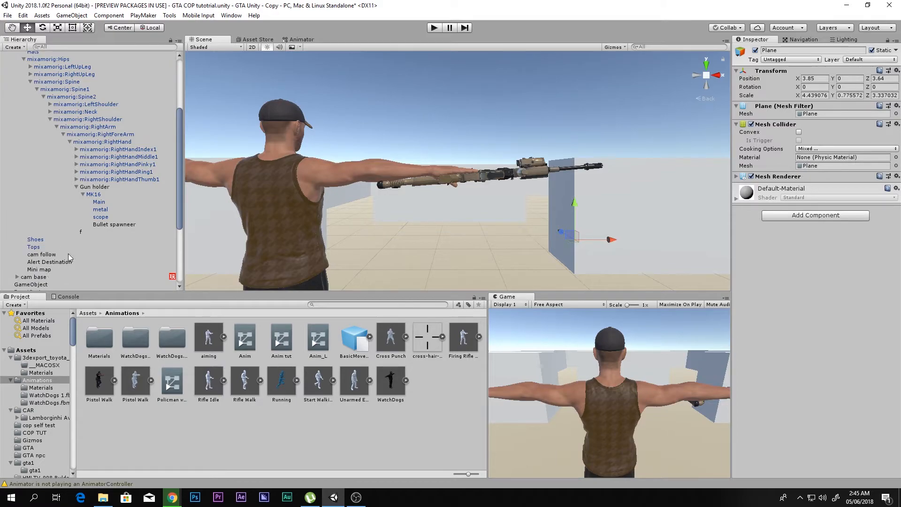
{"action": "left_click", "coordinate": [92, 232]}
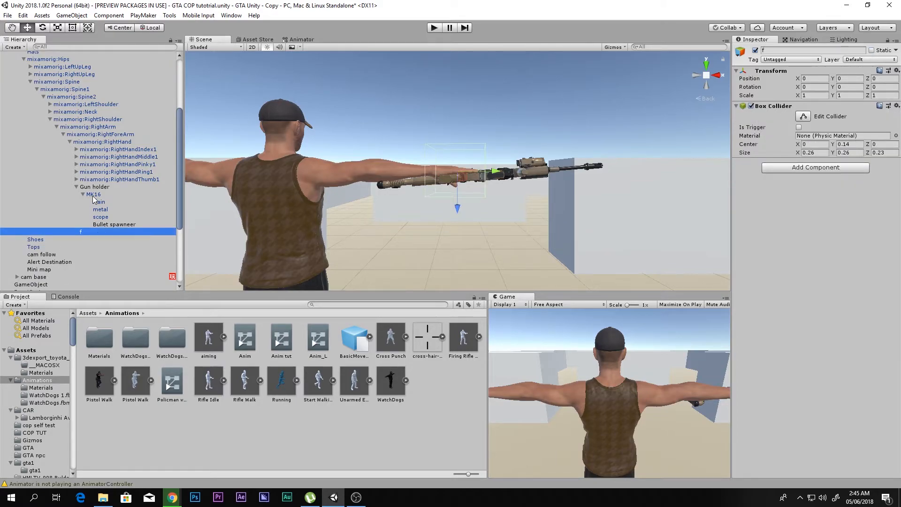
{"action": "left_click", "coordinate": [805, 50]}
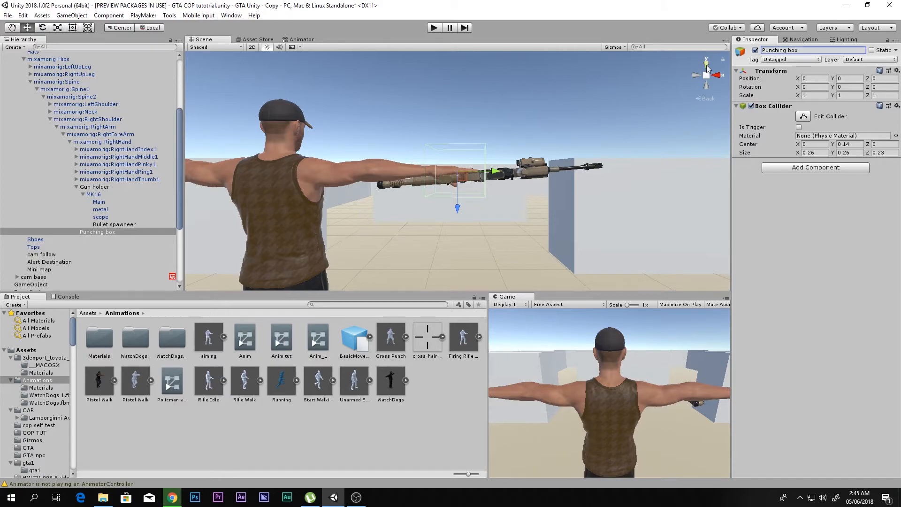
Check the Punching box around the hand, make its Box Collider a trigger and set the object's tag to Bullet.
{"action": "scroll", "coordinate": [462, 179], "scroll_direction": "up", "scroll_amount": 4}
{"action": "middle_click_drag", "start_coordinate": [465, 179], "coordinate": [468, 206]}
{"action": "left_click_drag", "start_coordinate": [489, 165], "coordinate": [499, 225], "text": "alt"}
{"action": "scroll", "coordinate": [455, 109], "scroll_direction": "up", "scroll_amount": 2}
{"action": "left_click_drag", "start_coordinate": [455, 109], "coordinate": [418, 141], "text": "alt"}
{"action": "middle_click_drag", "start_coordinate": [418, 141], "coordinate": [428, 219]}
{"action": "scroll", "coordinate": [428, 219], "scroll_direction": "down", "scroll_amount": 3}
{"action": "left_click", "coordinate": [799, 127]}
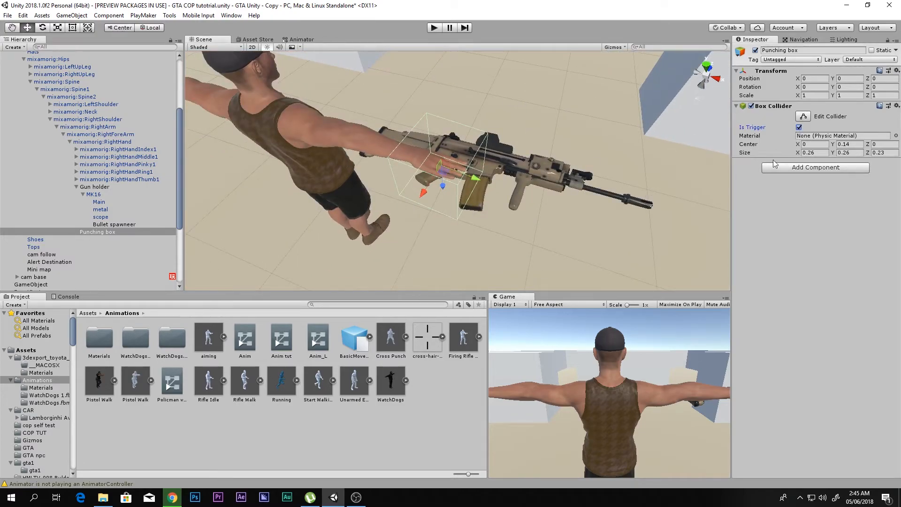
{"action": "left_click", "coordinate": [796, 59]}
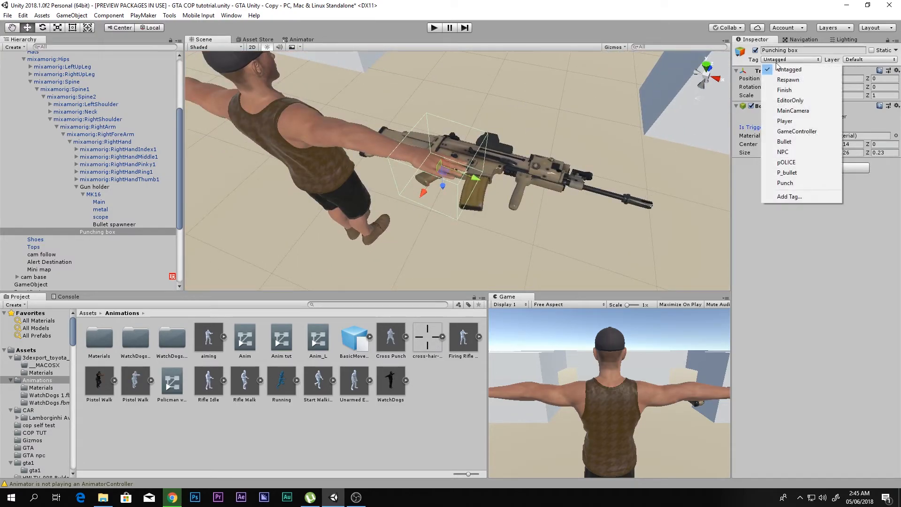
{"action": "left_click", "coordinate": [785, 142]}
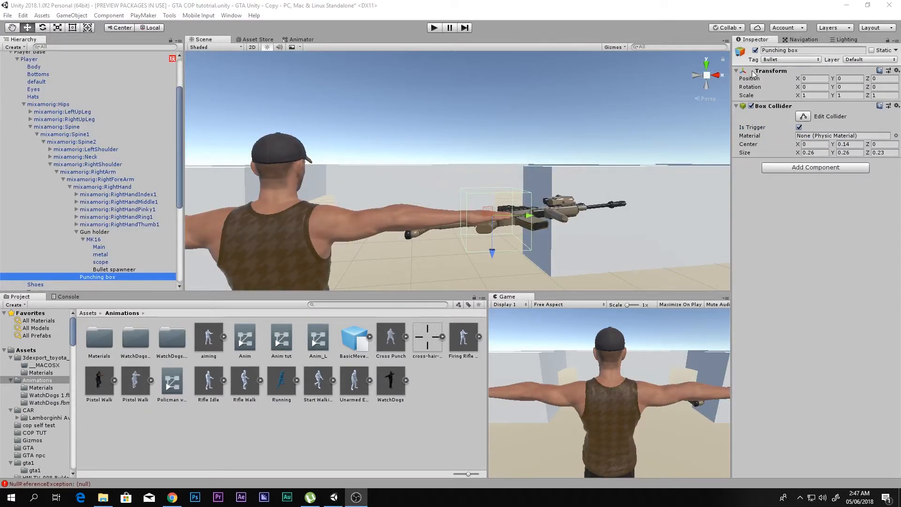
{"action": "right_click_drag", "start_coordinate": [540, 124], "coordinate": [732, 141]}
{"action": "key", "text": "w"}
{"action": "right_click_drag", "start_coordinate": [469, 187], "coordinate": [426, 190]}
{"action": "key", "text": "s"}
{"action": "key", "text": "w"}
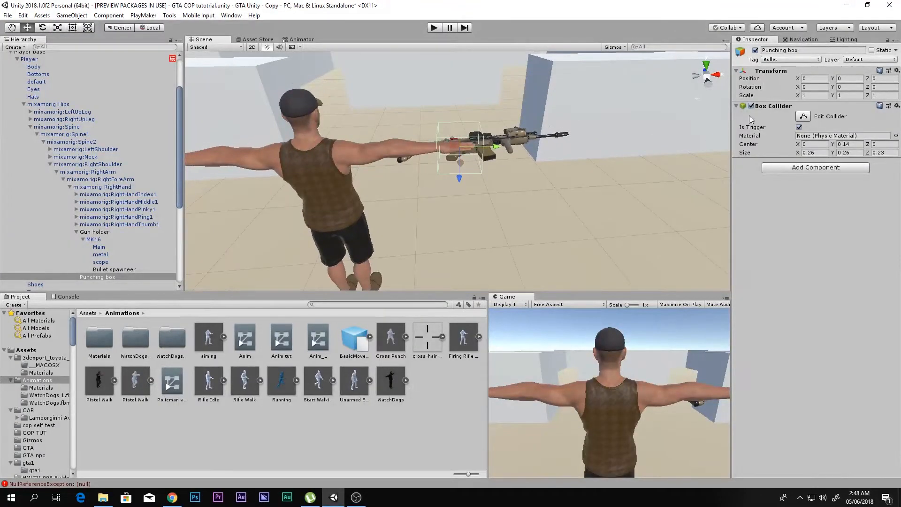
{"action": "left_click", "coordinate": [785, 60]}
{"action": "left_click", "coordinate": [777, 296]}
Open the Player's first PlayMaker FSM for editing and review the actions in its Punching state.
{"action": "scroll", "coordinate": [39, 102], "scroll_direction": "up", "scroll_amount": 3}
{"action": "left_click", "coordinate": [38, 115]}
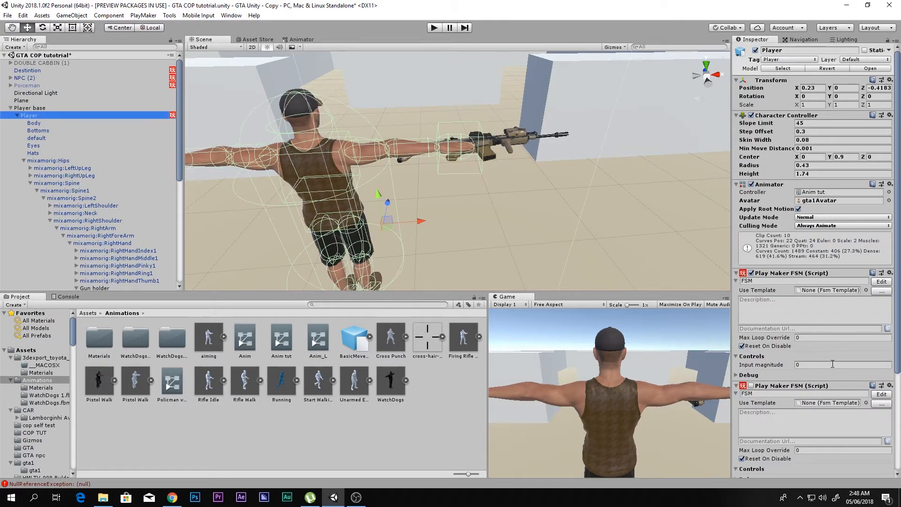
{"action": "left_click", "coordinate": [881, 282]}
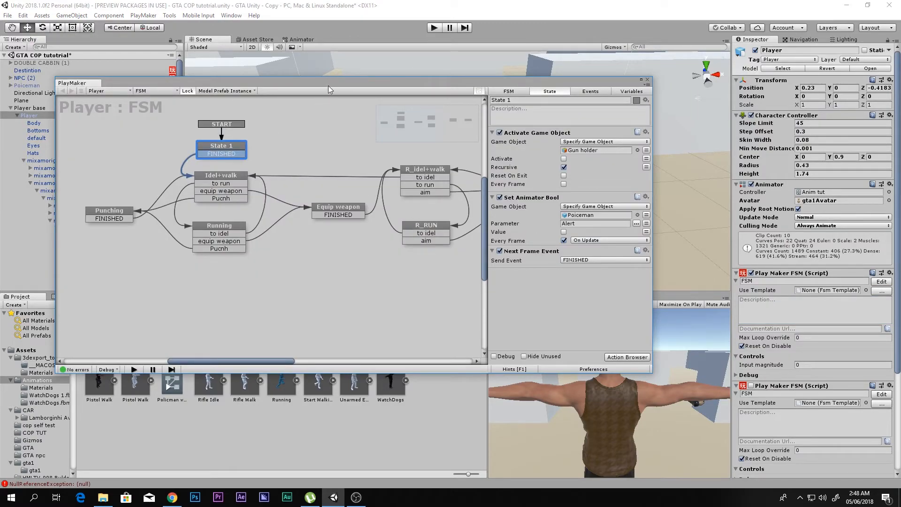
{"action": "left_click_drag", "start_coordinate": [328, 86], "coordinate": [377, 234]}
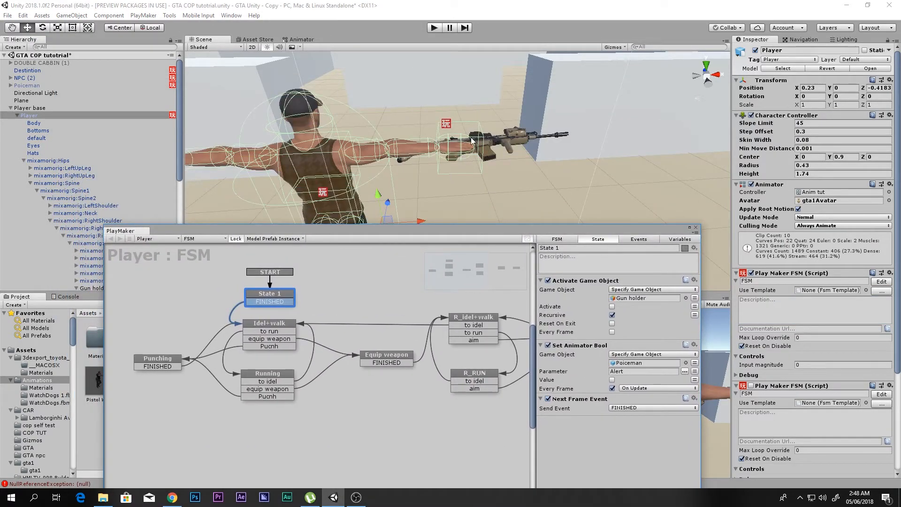
{"action": "left_click", "coordinate": [153, 367]}
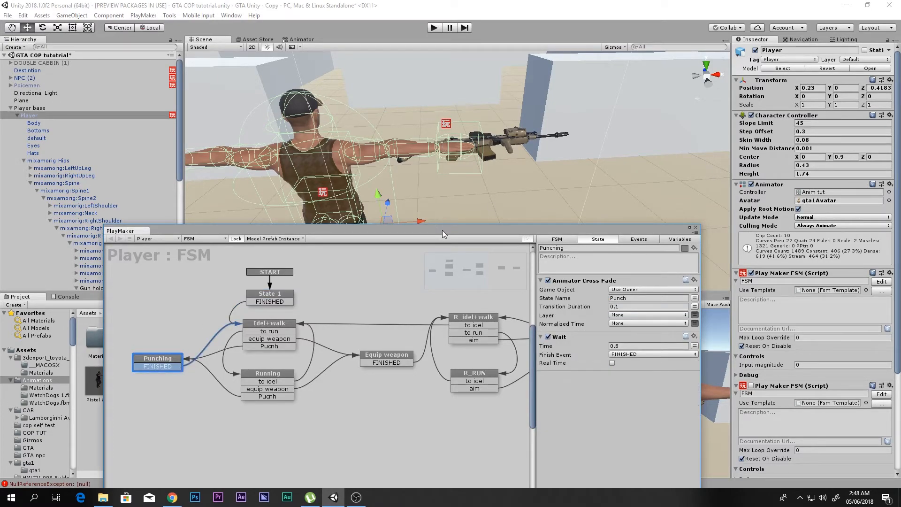
{"action": "left_click_drag", "start_coordinate": [443, 230], "coordinate": [492, 98]}
In State 1, duplicate the Activate Game Object action and point the copy at Punching box with Activate off.
{"action": "left_click", "coordinate": [314, 167]}
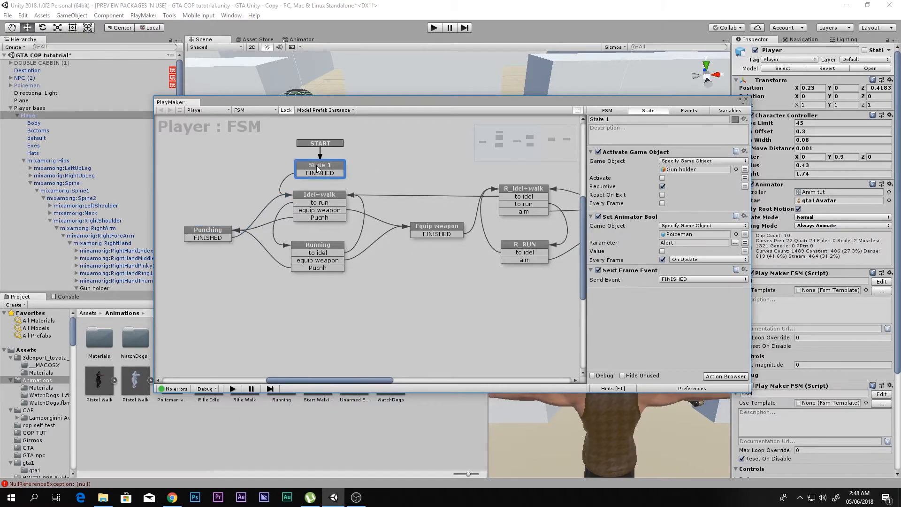
{"action": "left_click", "coordinate": [629, 152]}
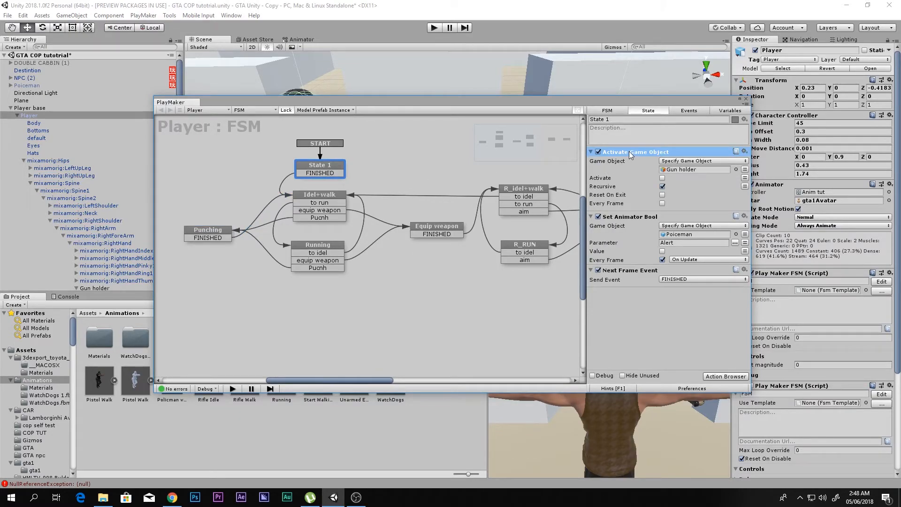
{"action": "key", "text": "ctrl+c"}
{"action": "key", "text": "ctrl+v"}
{"action": "scroll", "coordinate": [61, 270], "scroll_direction": "down", "scroll_amount": 2}
{"action": "scroll", "coordinate": [99, 274], "scroll_direction": "down", "scroll_amount": 3}
{"action": "left_click_drag", "start_coordinate": [102, 249], "coordinate": [685, 170]}
{"action": "left_click", "coordinate": [661, 178]}
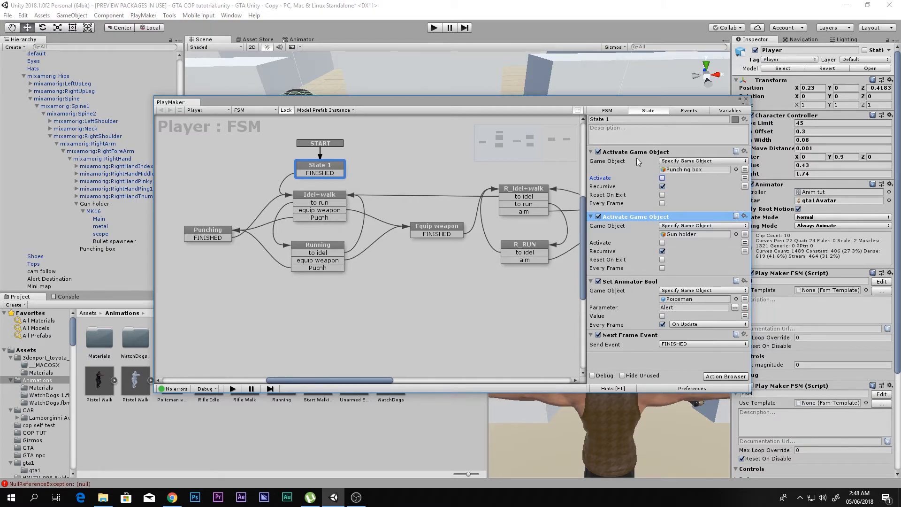
Copy the Punching box deactivation action from State 1 into the Idel+walk state.
{"action": "left_click", "coordinate": [622, 152]}
{"action": "left_click", "coordinate": [319, 194]}
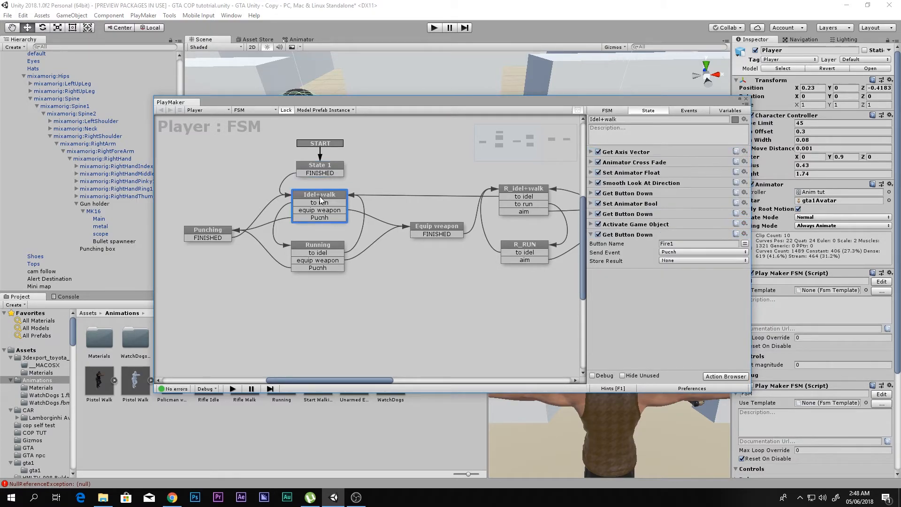
{"action": "key", "text": "ctrl+v"}
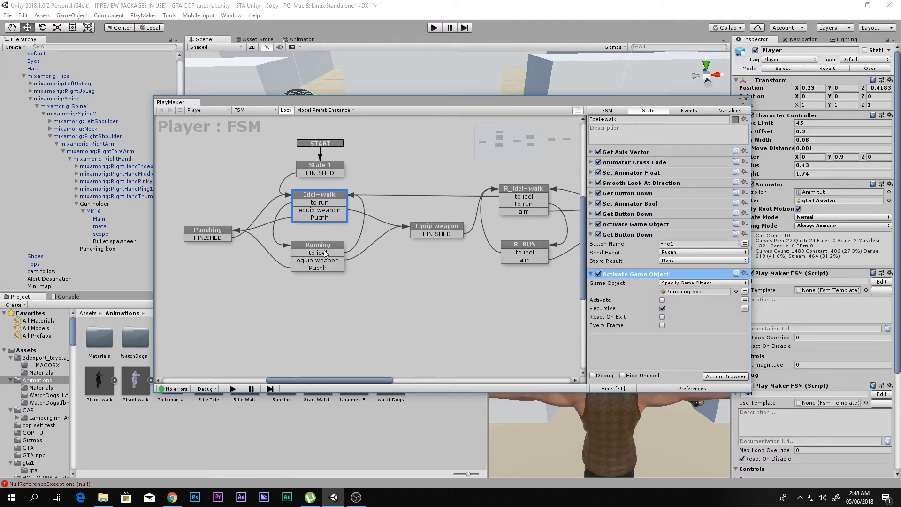
Paste the Punching box Activate Game Object action into the Punching state and turn Activate on.
{"action": "left_click", "coordinate": [208, 237]}
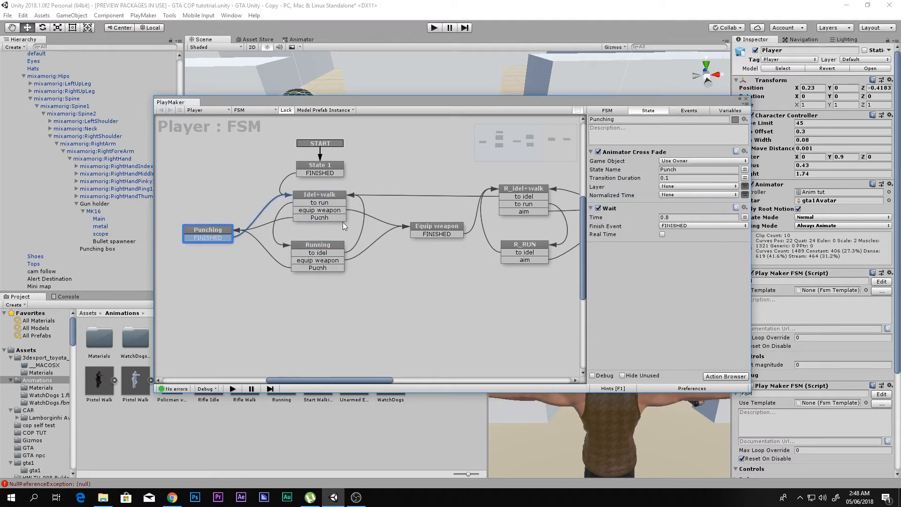
{"action": "key", "text": "ctrl+v"}
{"action": "left_click", "coordinate": [663, 234]}
{"action": "left_click", "coordinate": [643, 326]}
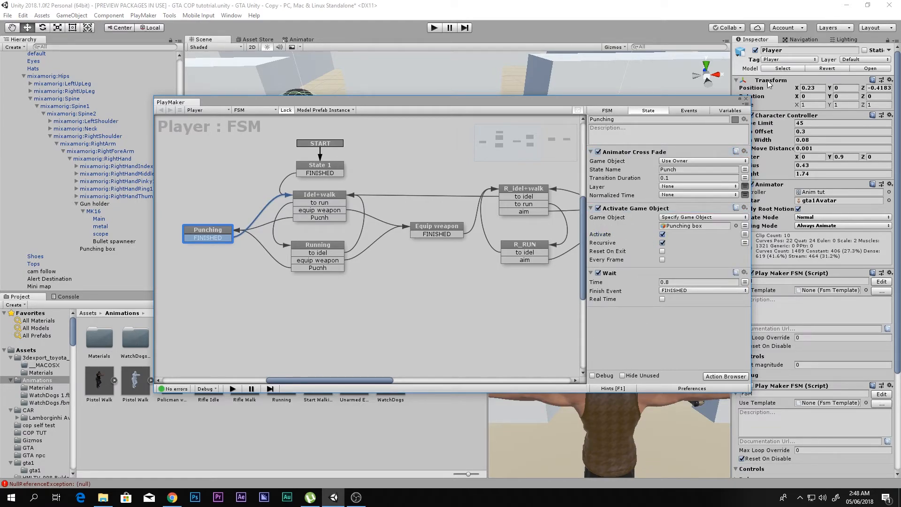
Play-test the scene by punching the character in black, and stop playback.
{"action": "left_click", "coordinate": [435, 27]}
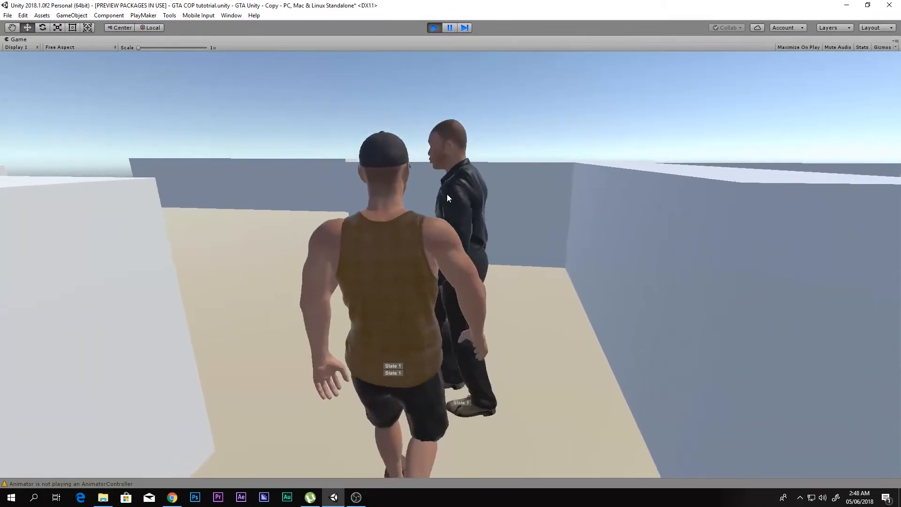
{"action": "left_click", "coordinate": [447, 194]}
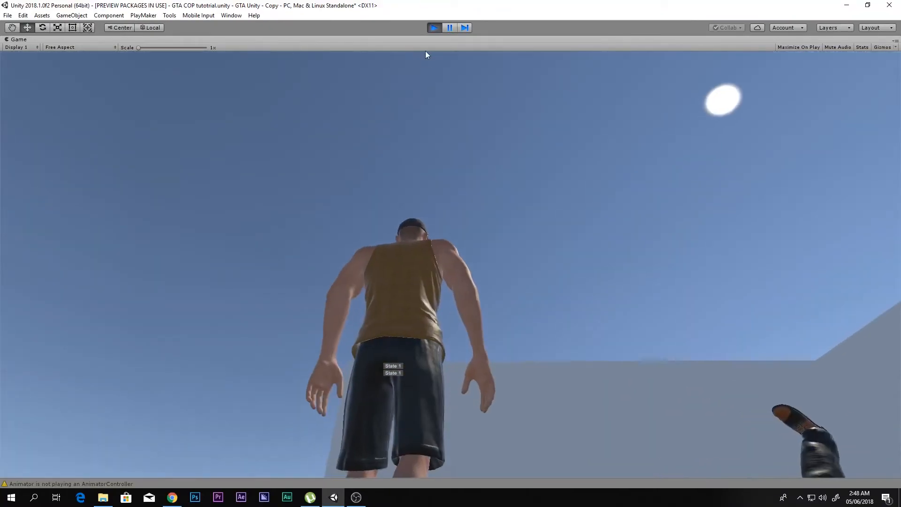
{"action": "left_click", "coordinate": [434, 28]}
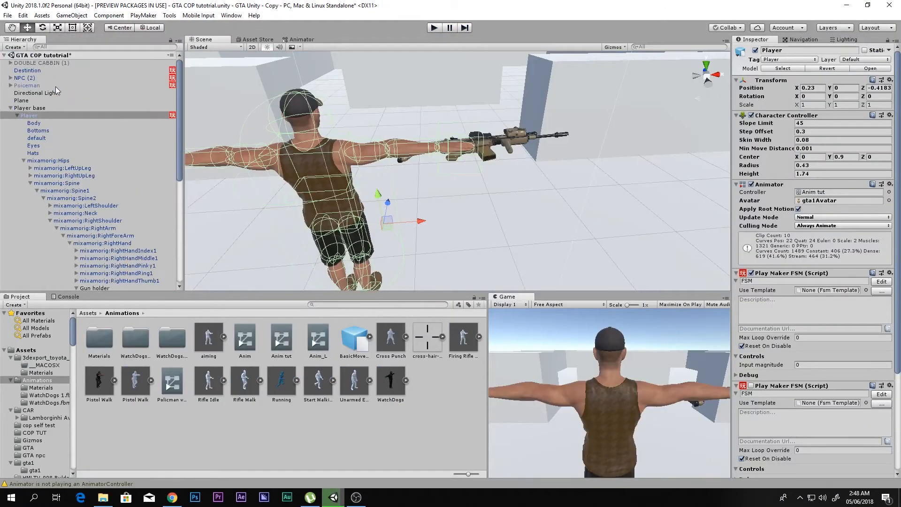
Enable the first PlayMaker FSM and the Nav Mesh Agent on NPC (2).
{"action": "left_click", "coordinate": [25, 78]}
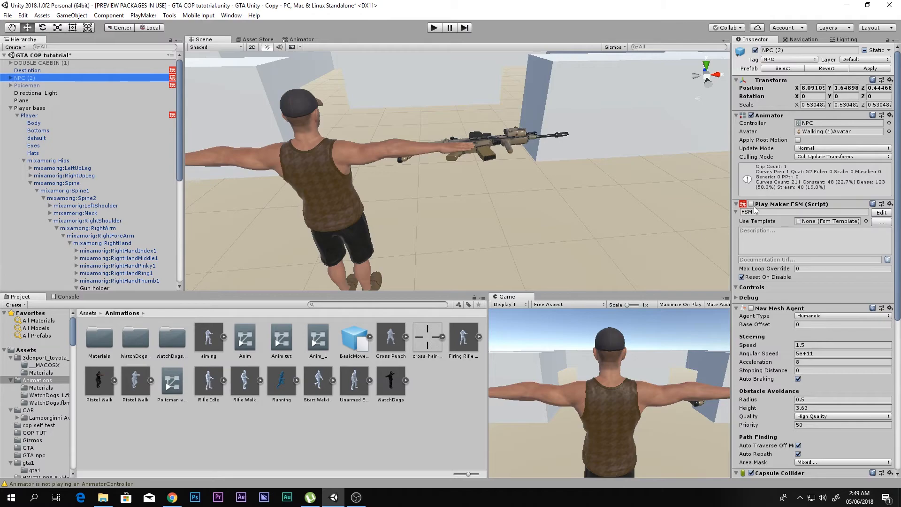
{"action": "left_click", "coordinate": [751, 205]}
{"action": "left_click", "coordinate": [751, 309]}
{"action": "scroll", "coordinate": [751, 305], "scroll_direction": "down", "scroll_amount": 5}
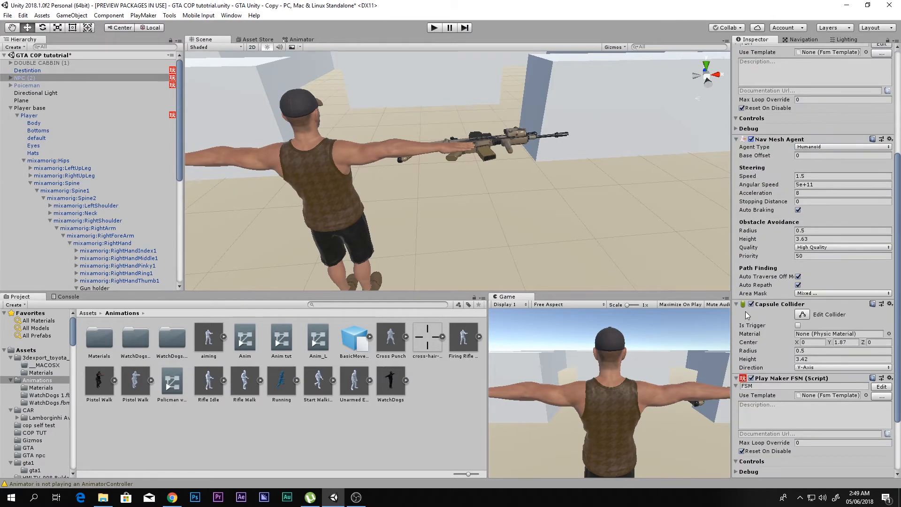
Toggle the Game view between full and normal size, and run the scene briefly with the NPC enabled.
{"action": "key", "text": "shift+space"}
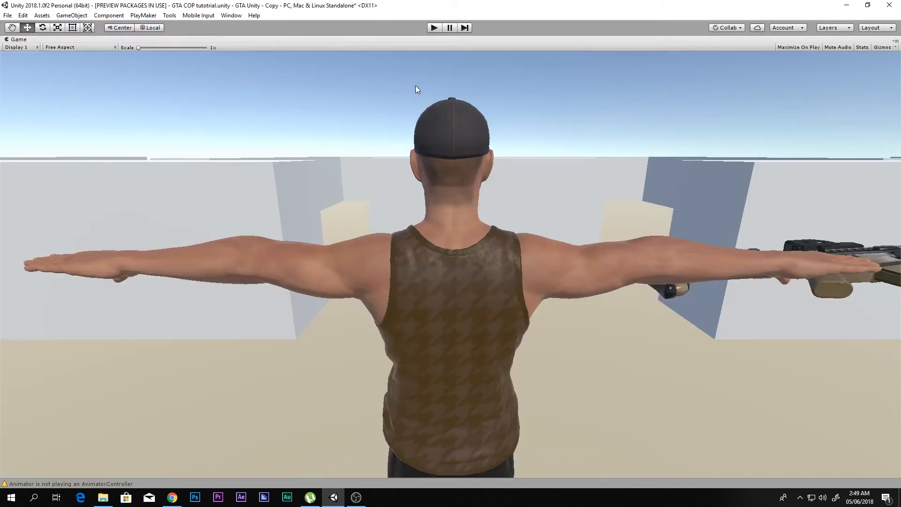
{"action": "key", "text": "shift+space"}
{"action": "key", "text": "shift+space"}
{"action": "key", "text": "shift+space"}
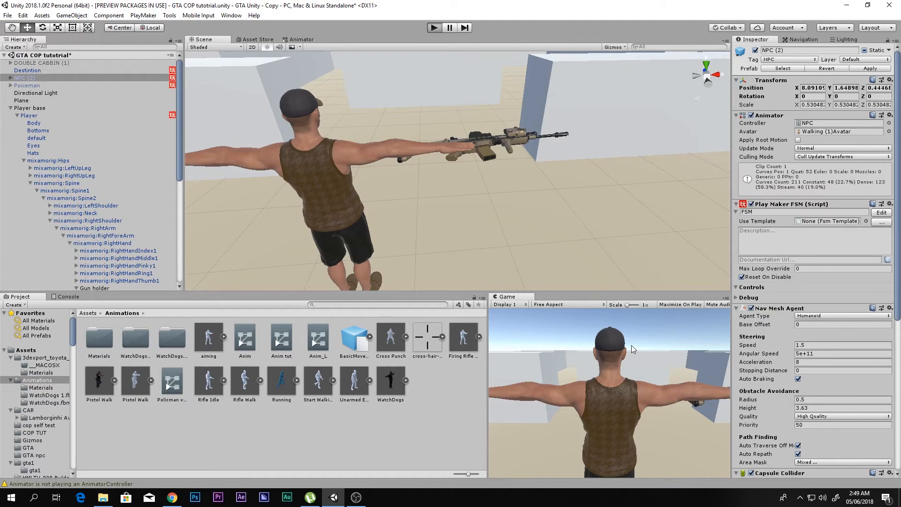
{"action": "key", "text": "ctrl+p"}
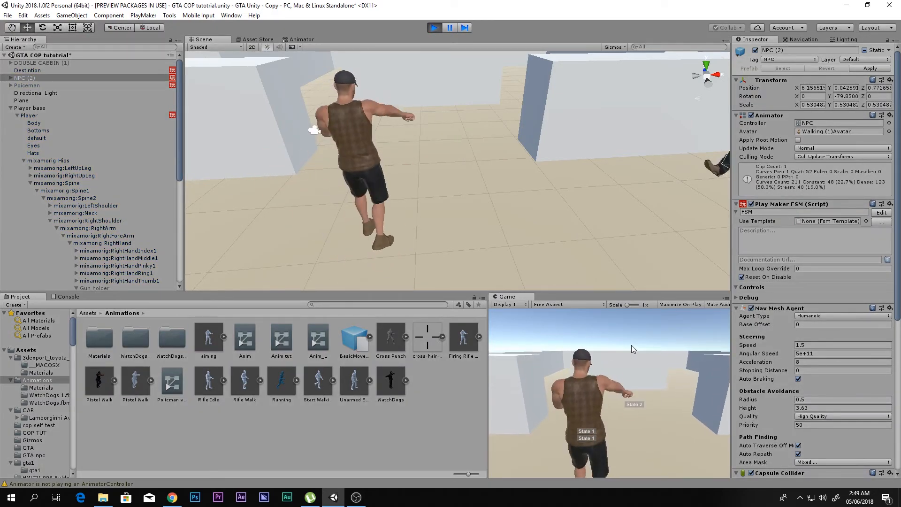
{"action": "key", "text": "ctrl+p"}
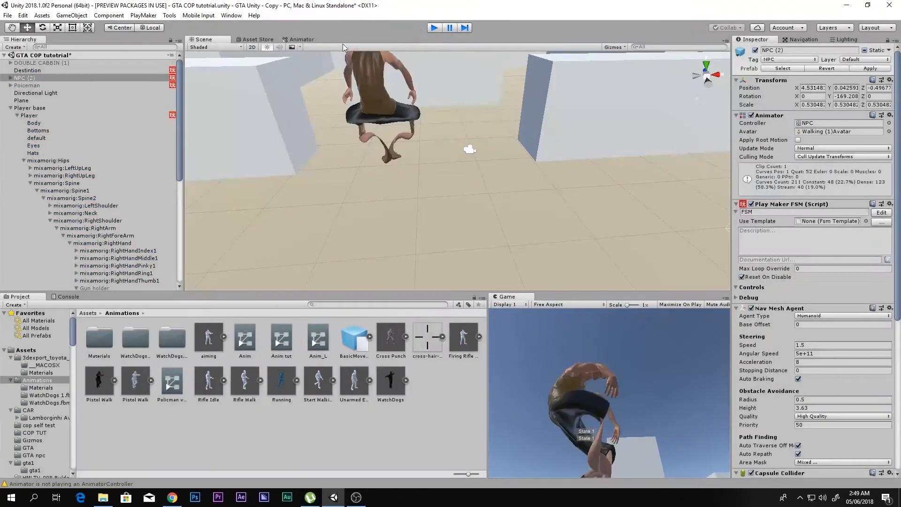
Set the Punch state's speed to 2 in the Player's Animator controller.
{"action": "left_click", "coordinate": [302, 39]}
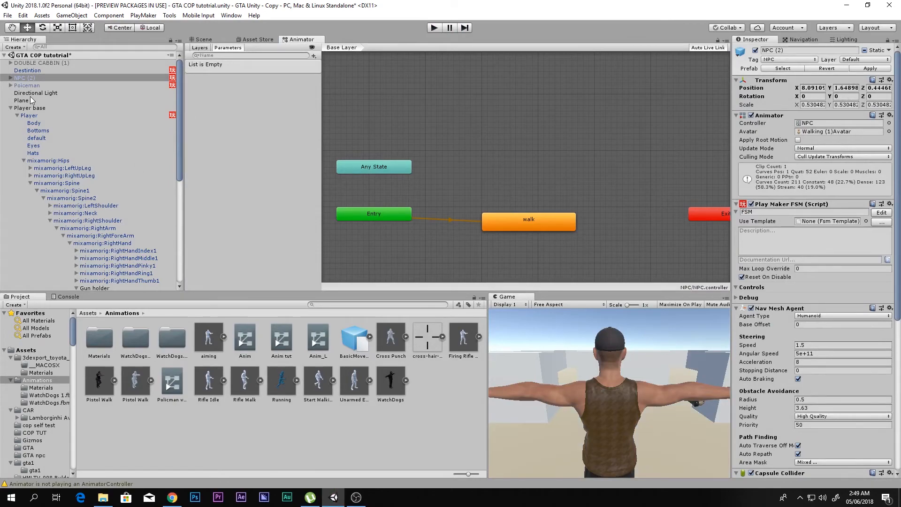
{"action": "left_click", "coordinate": [29, 115]}
{"action": "left_click", "coordinate": [616, 134]}
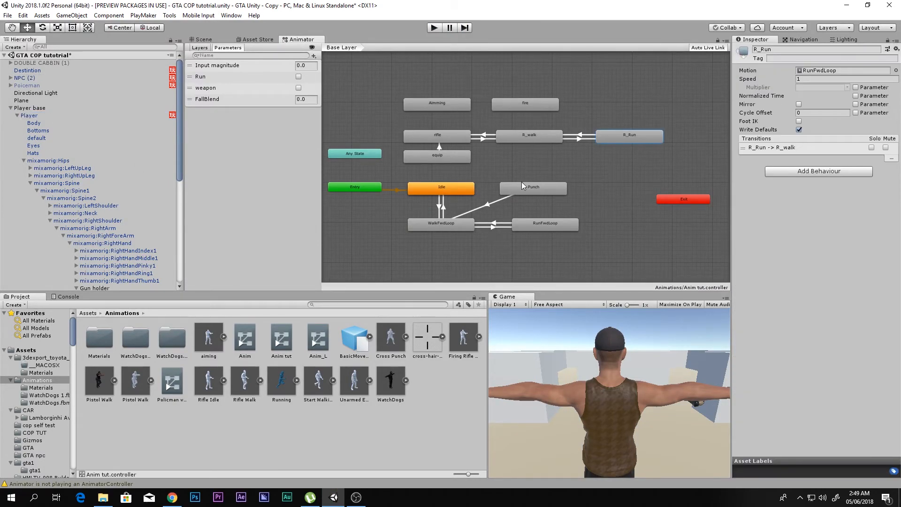
{"action": "left_click", "coordinate": [539, 186]}
{"action": "left_click", "coordinate": [806, 78]}
{"action": "type", "text": "2"}
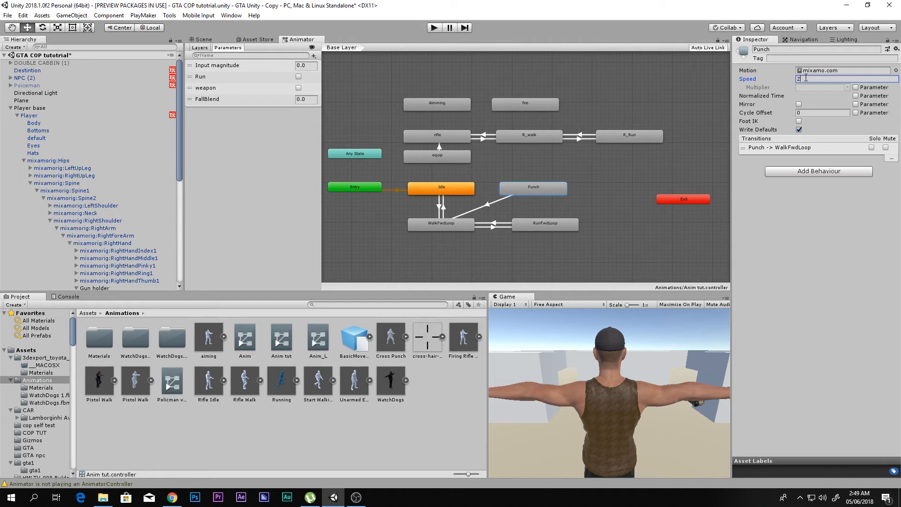
Run the scene in the maximized Game view to test the faster punch on the NPC, and stop playback.
{"action": "key", "text": "shift+space"}
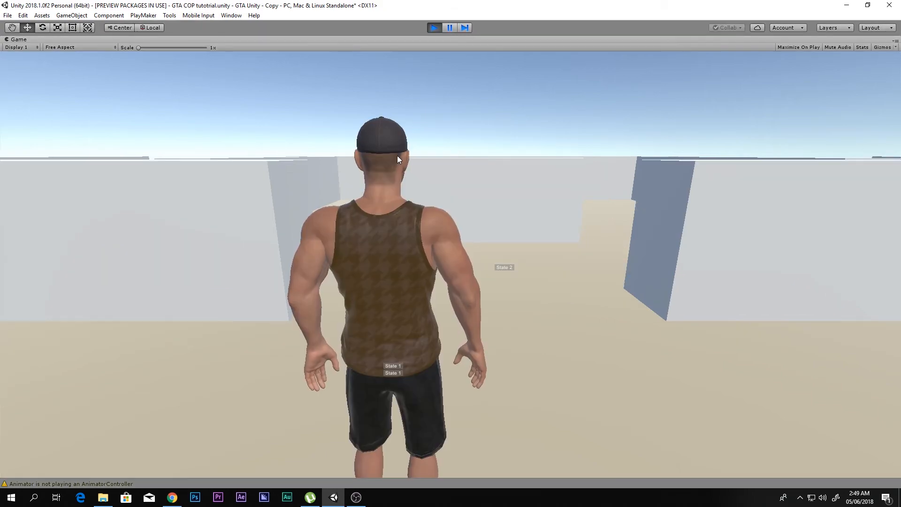
{"action": "key", "text": "w"}
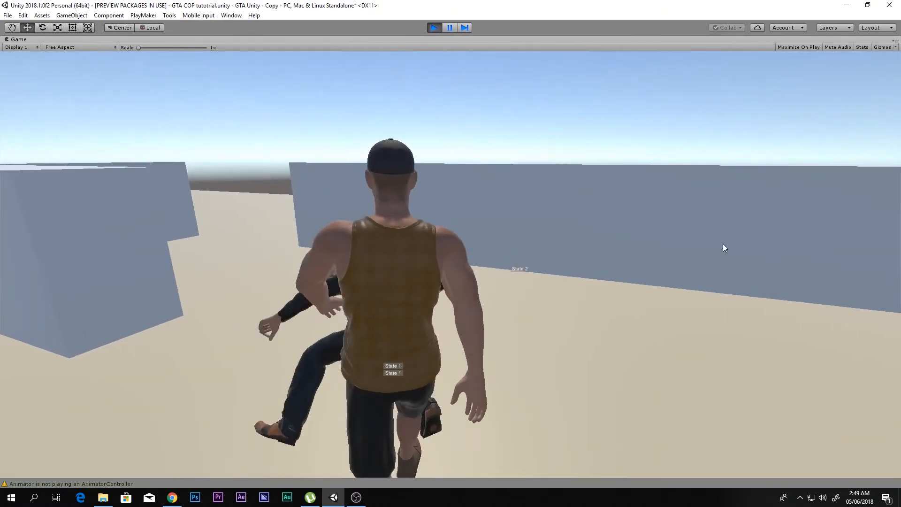
{"action": "key", "text": "s"}
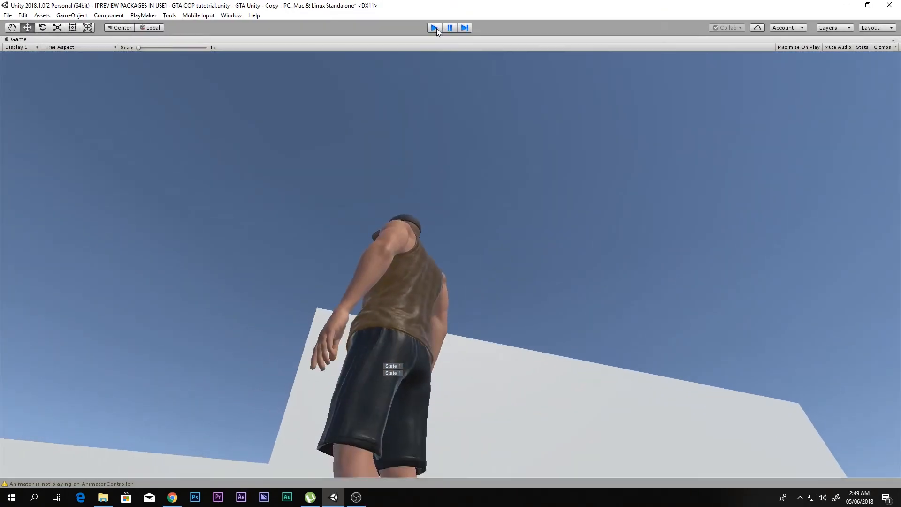
{"action": "left_click", "coordinate": [434, 28]}
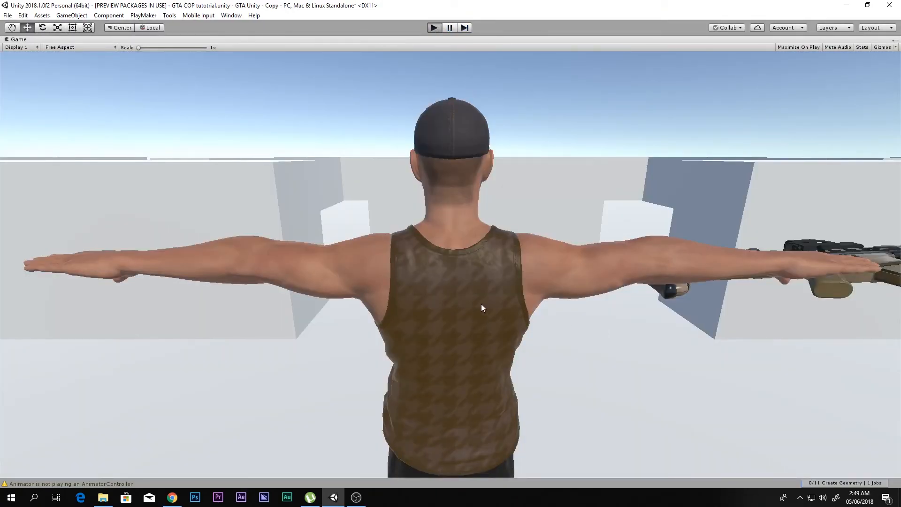
Replay the scene, chase and punch the walking character, run the Player around, and stop playback.
{"action": "key", "text": "ctrl+p"}
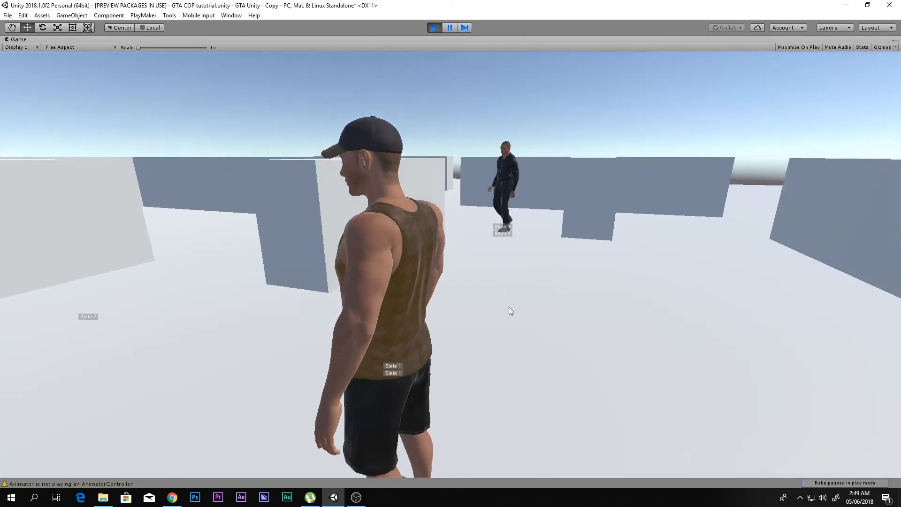
{"action": "key", "text": "w"}
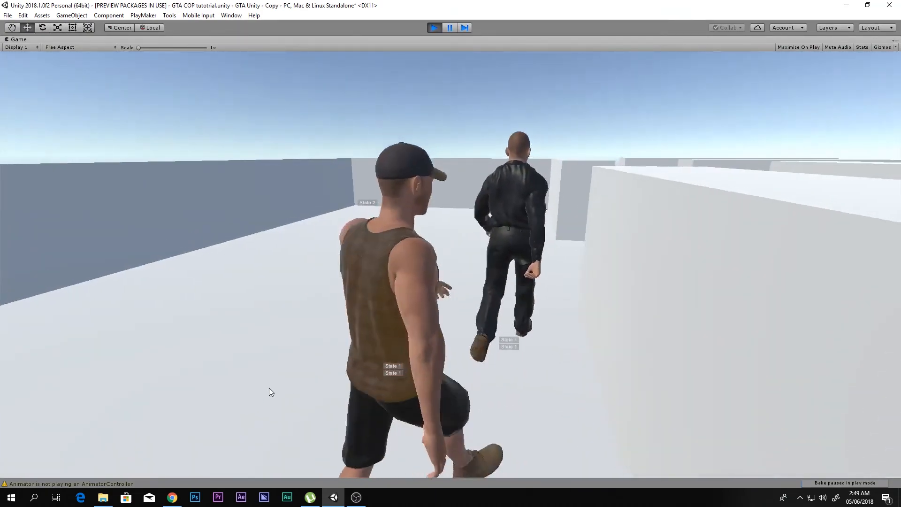
{"action": "key", "text": "d"}
{"action": "left_click", "coordinate": [292, 390]}
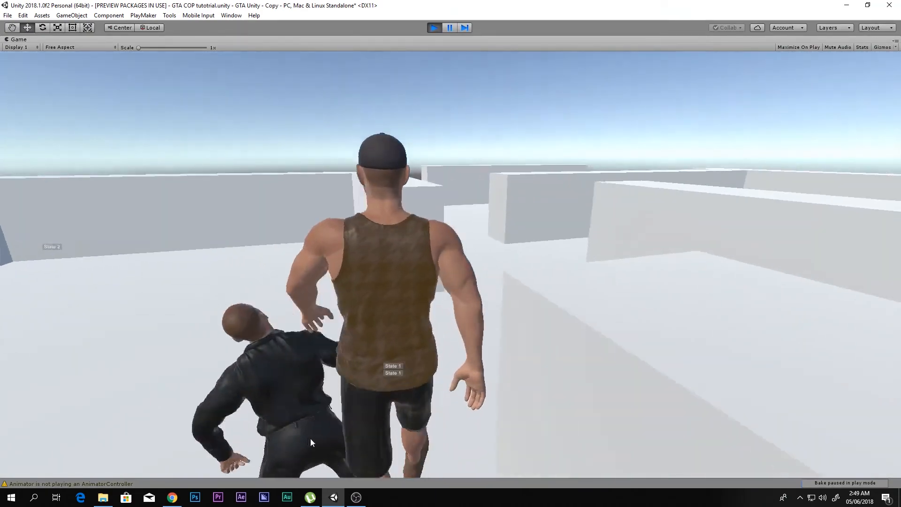
{"action": "key", "text": "s"}
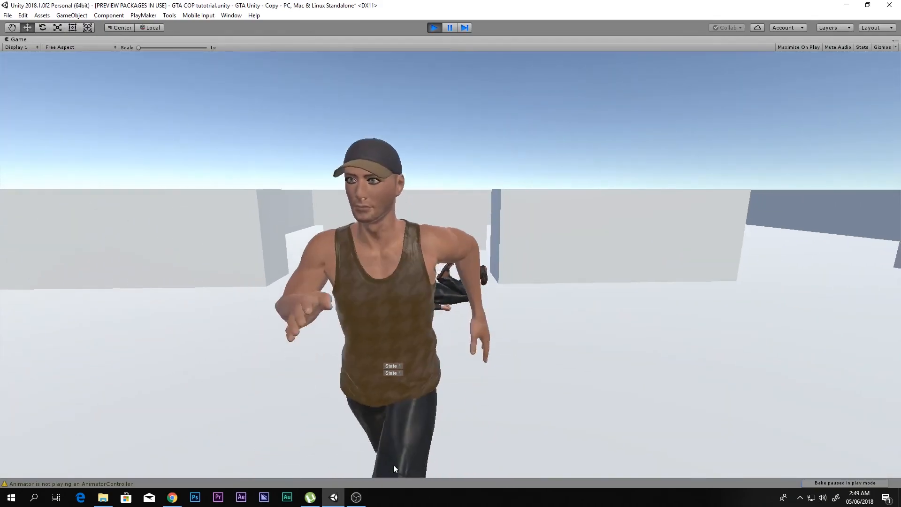
{"action": "key", "text": "w"}
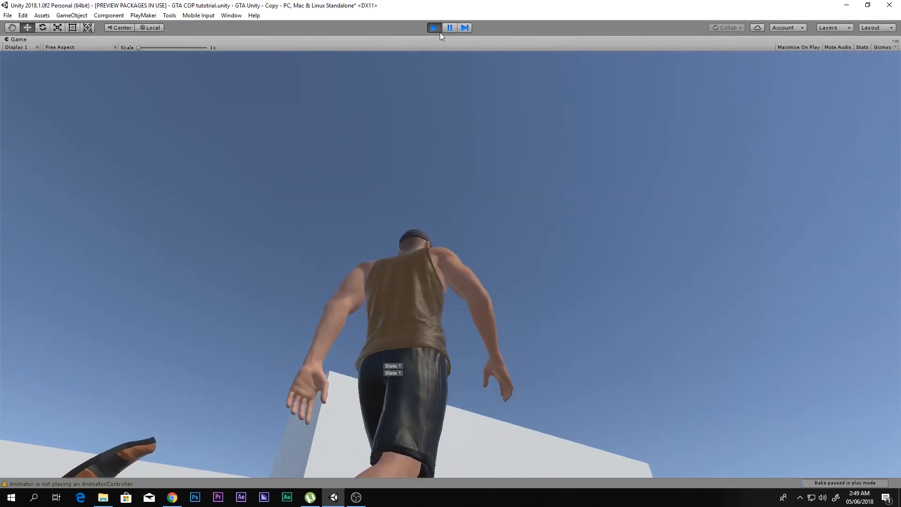
{"action": "left_click", "coordinate": [434, 27]}
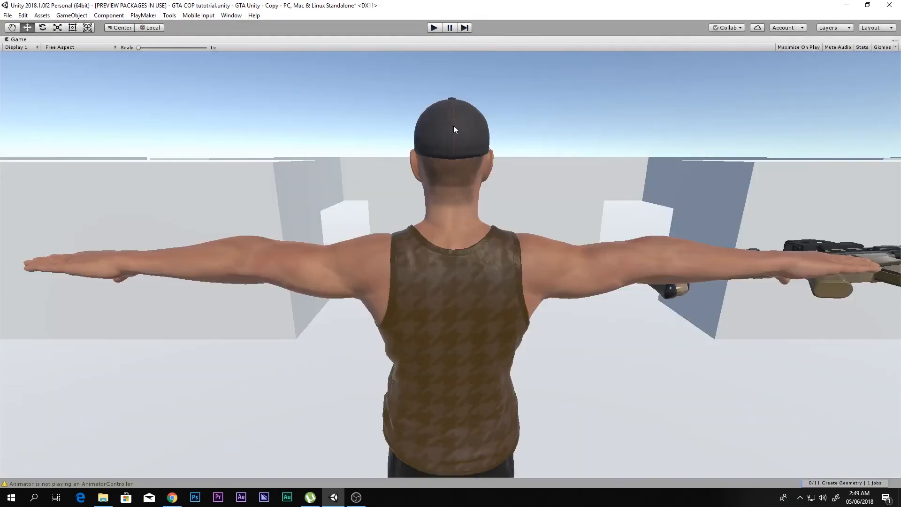
Examine the Player's right hand and the MK16 rifle up close in the Scene view.
{"action": "left_click", "coordinate": [215, 39]}
{"action": "middle_click_drag", "start_coordinate": [361, 148], "coordinate": [358, 194]}
{"action": "scroll", "coordinate": [393, 204], "scroll_direction": "up", "scroll_amount": 5}
{"action": "scroll", "coordinate": [393, 204], "scroll_direction": "down", "scroll_amount": 2}
{"action": "right_click_drag", "start_coordinate": [393, 203], "coordinate": [403, 235]}
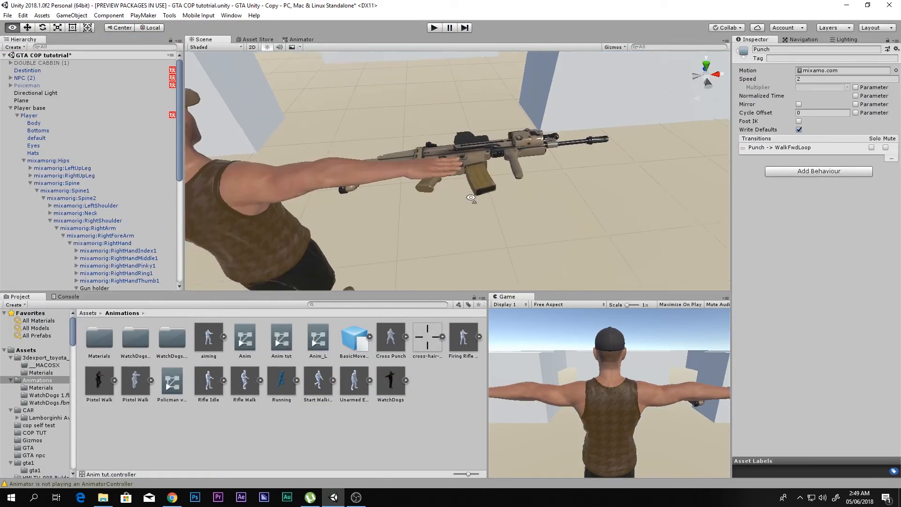
{"action": "middle_click_drag", "start_coordinate": [441, 94], "coordinate": [446, 145]}
{"action": "right_click_drag", "start_coordinate": [446, 145], "coordinate": [485, 140]}
{"action": "middle_click_drag", "start_coordinate": [485, 140], "coordinate": [489, 153]}
{"action": "scroll", "coordinate": [485, 160], "scroll_direction": "up", "scroll_amount": 4}
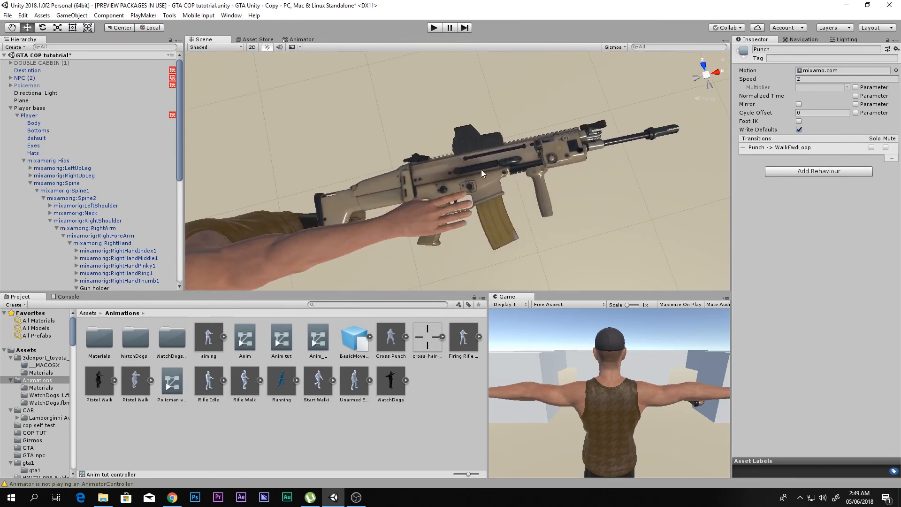
{"action": "left_click", "coordinate": [475, 148]}
{"action": "key", "text": "f"}
{"action": "scroll", "coordinate": [460, 155], "scroll_direction": "up", "scroll_amount": 7}
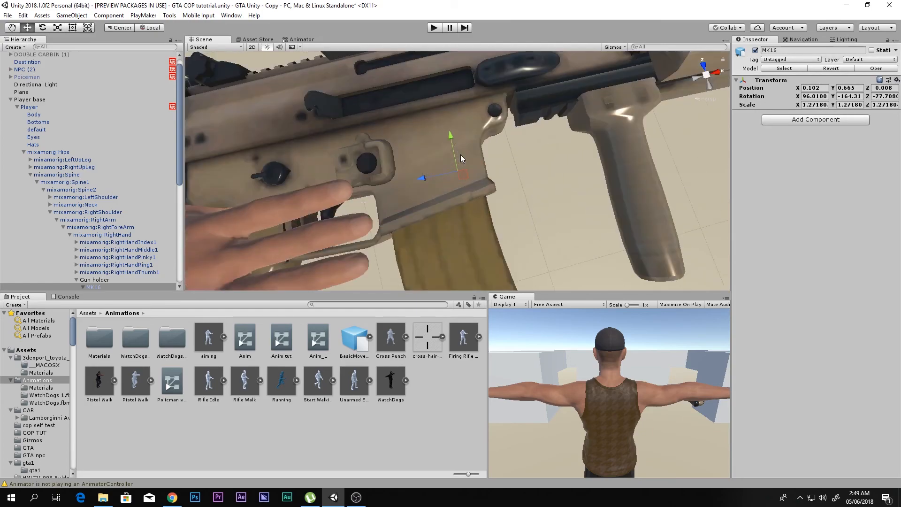
{"action": "scroll", "coordinate": [461, 155], "scroll_direction": "down", "scroll_amount": 3}
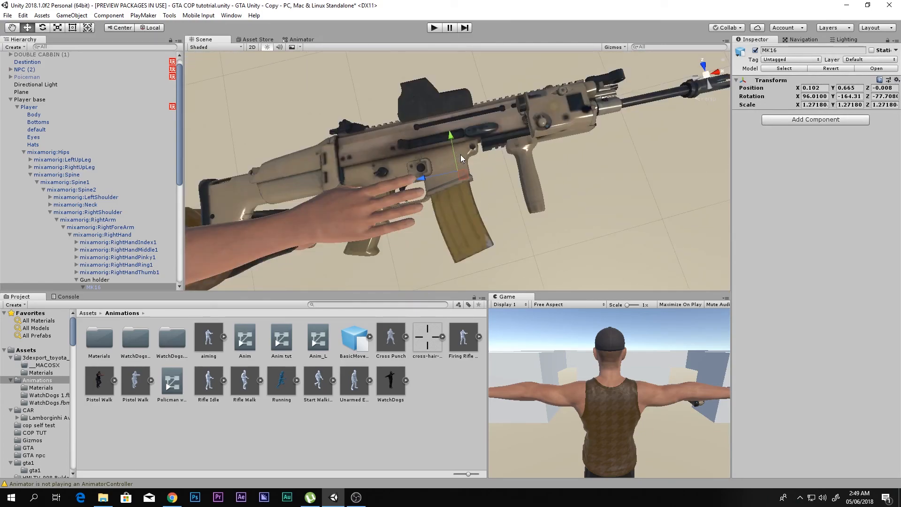
{"action": "scroll", "coordinate": [460, 154], "scroll_direction": "down", "scroll_amount": 2}
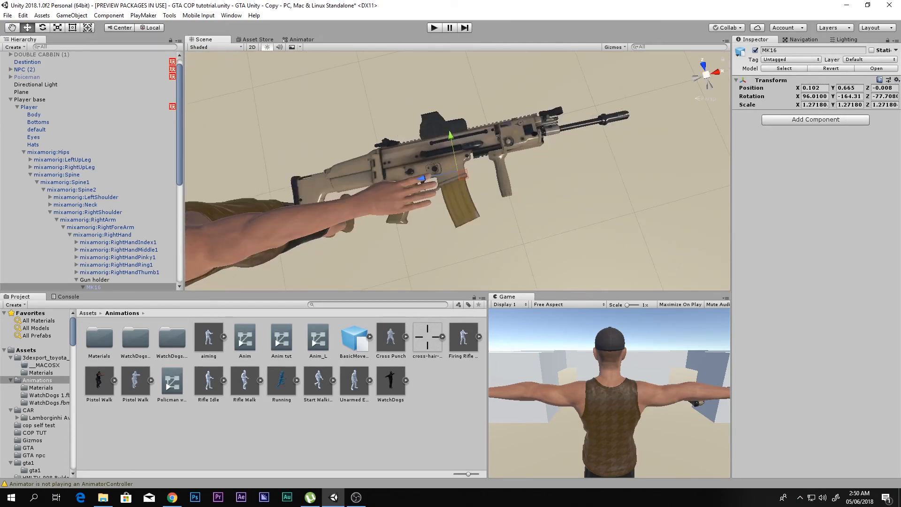